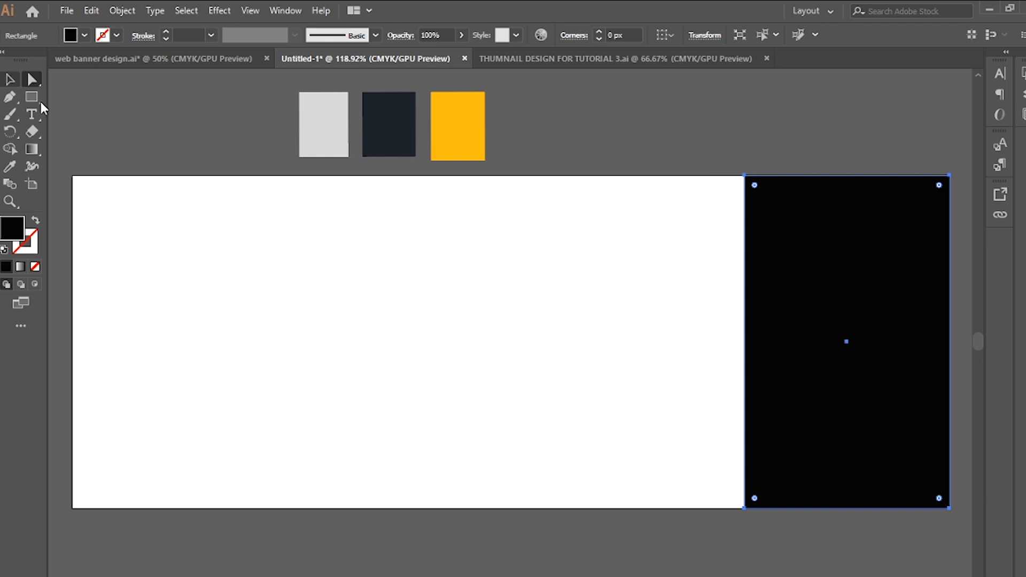
- Slant the black rectangle's left edge by moving its upper anchor to about X 508 px, Y 0 and its lower anchor about 5 px right
{"action": "left_click", "coordinate": [742, 529]}
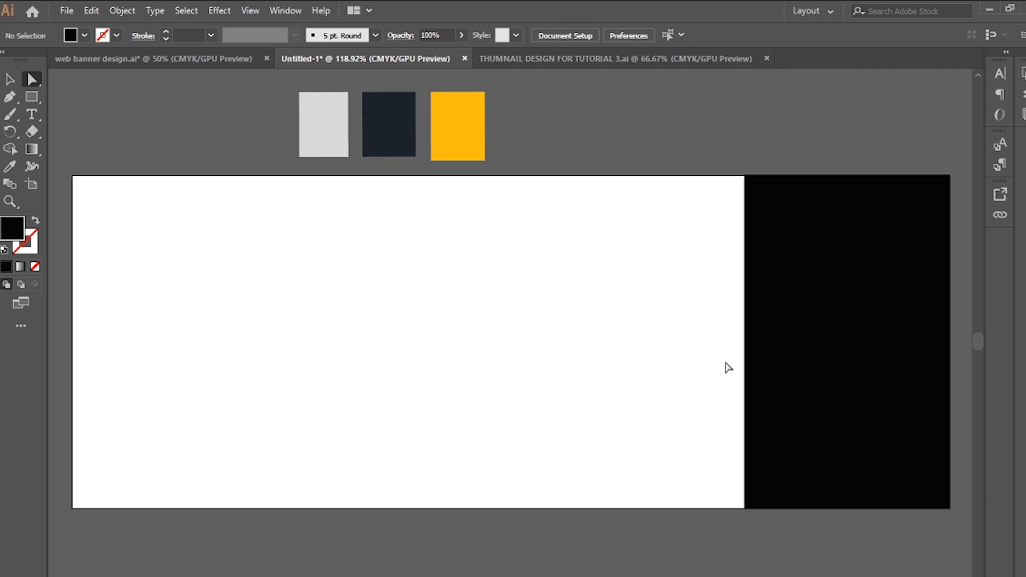
{"action": "left_click", "coordinate": [745, 176]}
{"action": "left_click_drag", "start_coordinate": [746, 178], "coordinate": [621, 173]}
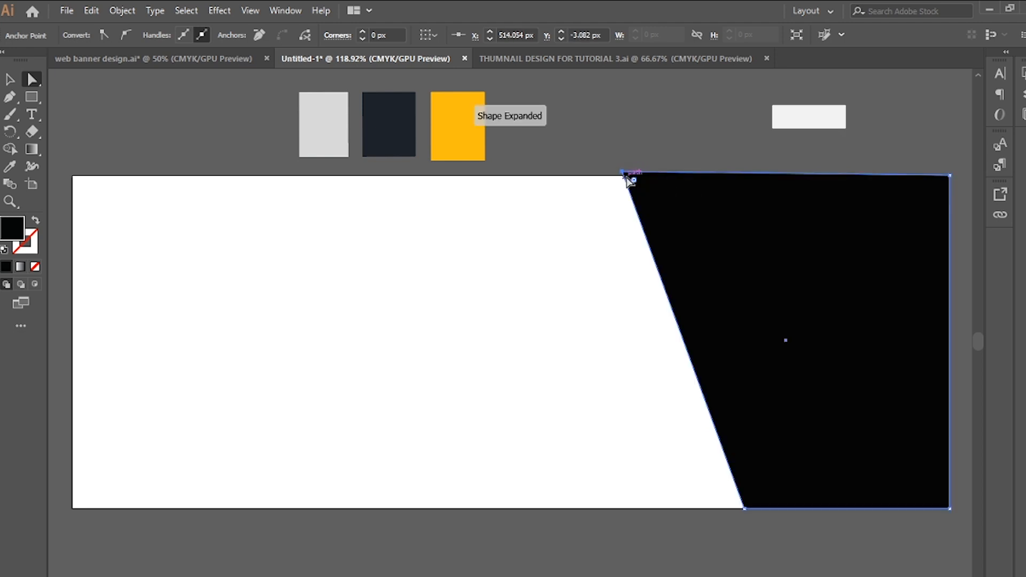
{"action": "left_click_drag", "start_coordinate": [623, 176], "coordinate": [617, 176]}
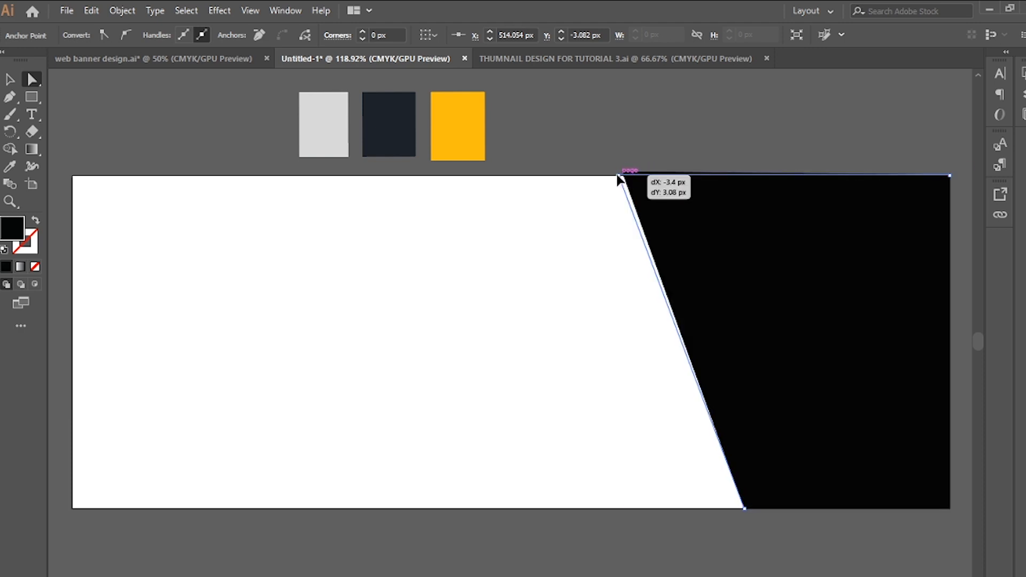
{"action": "left_click_drag", "start_coordinate": [618, 176], "coordinate": [615, 175]}
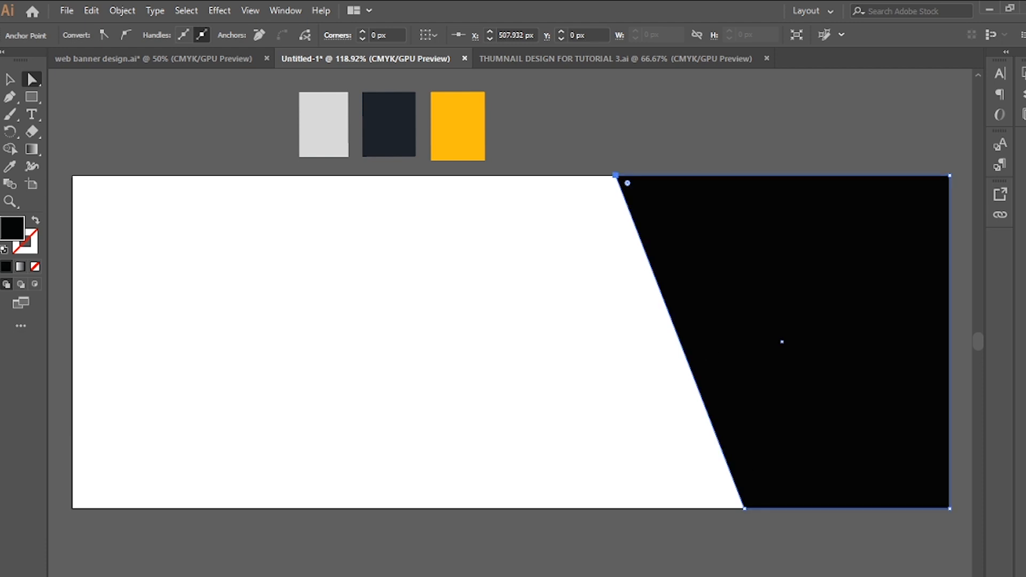
{"action": "left_click_drag", "start_coordinate": [745, 508], "coordinate": [749, 509]}
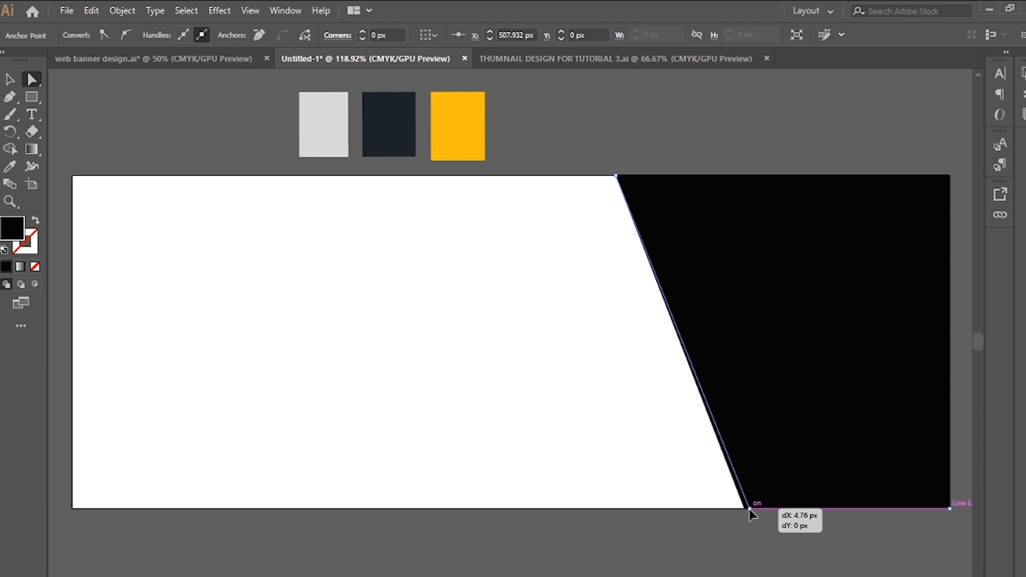
{"action": "left_click_drag", "start_coordinate": [750, 509], "coordinate": [750, 510]}
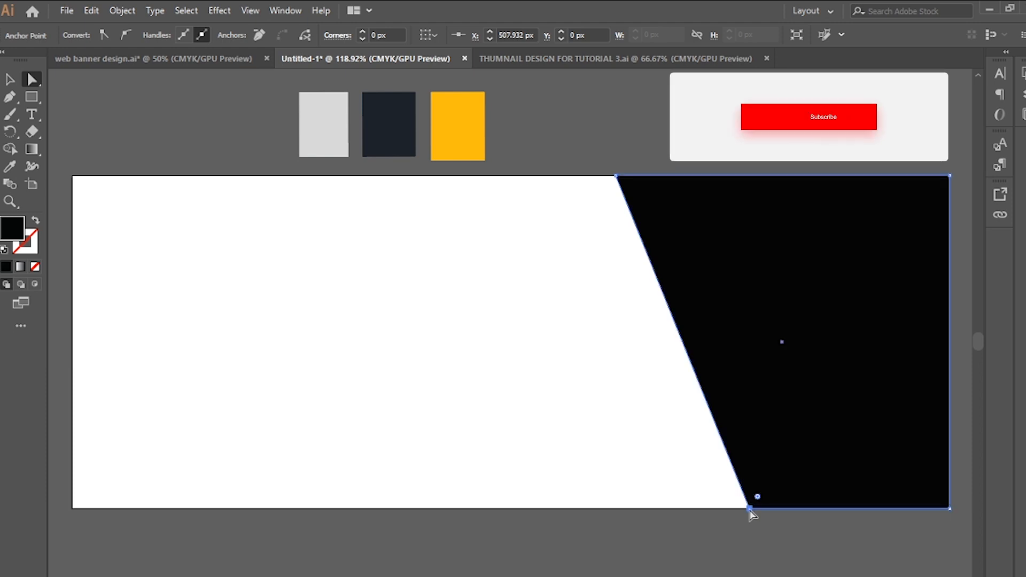
- Draw a second black rectangle spanning the artboard's full height just left of the slanted panel
{"action": "left_click", "coordinate": [32, 97]}
{"action": "left_click_drag", "start_coordinate": [443, 176], "coordinate": [626, 509]}
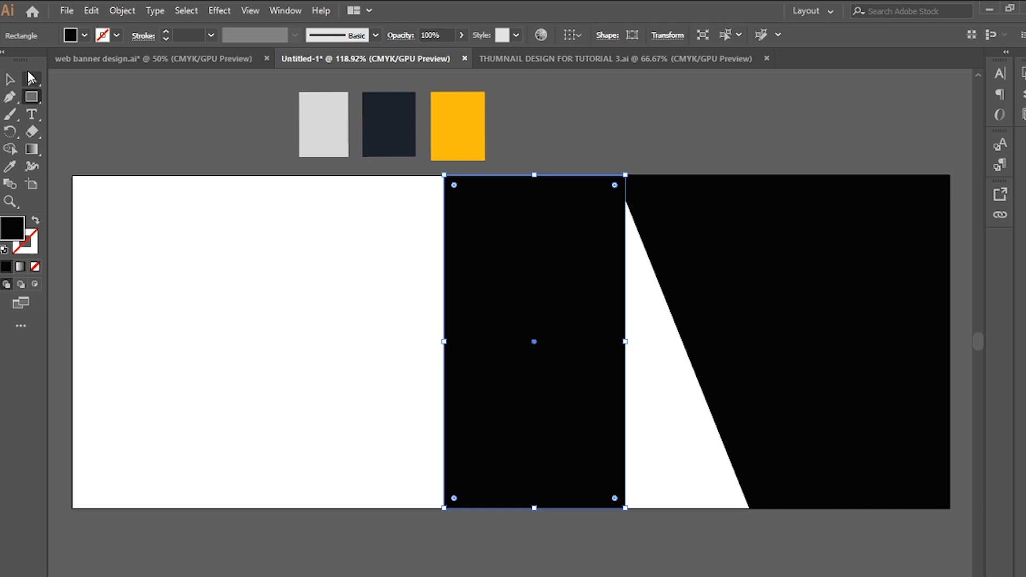
{"action": "left_click", "coordinate": [32, 79]}
{"action": "left_click", "coordinate": [210, 160]}
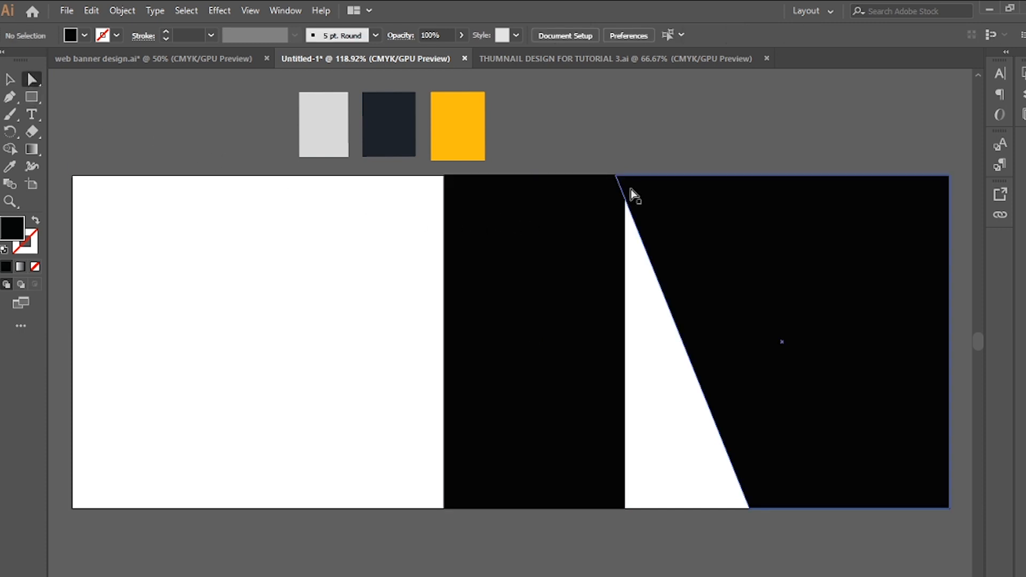
- Position the new rectangle so its upper-right corner meets the slanted panel's upper-left corner
{"action": "left_click", "coordinate": [617, 187]}
{"action": "left_click_drag", "start_coordinate": [617, 185], "coordinate": [613, 180]}
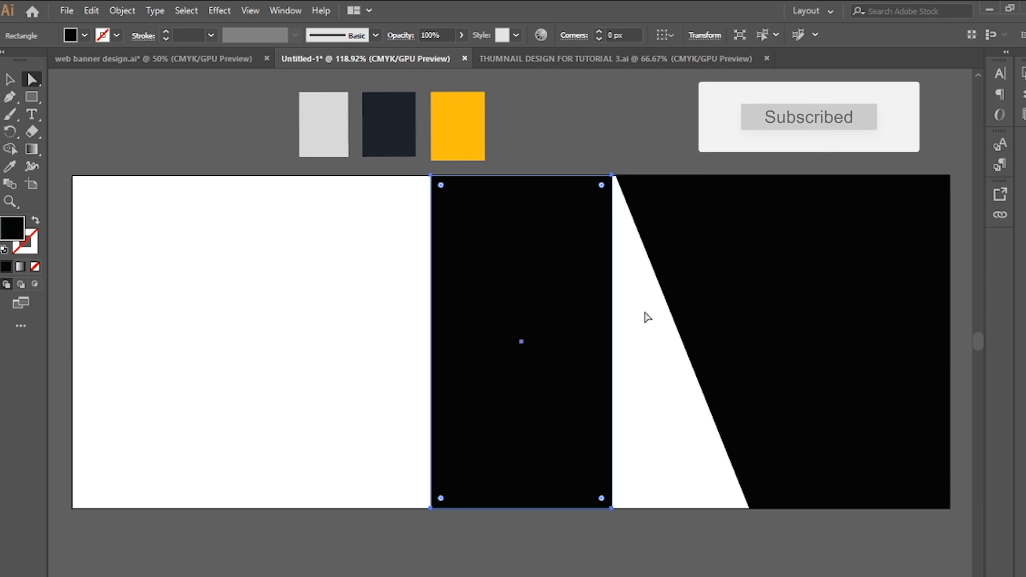
{"action": "left_click", "coordinate": [649, 316]}
{"action": "left_click", "coordinate": [599, 202]}
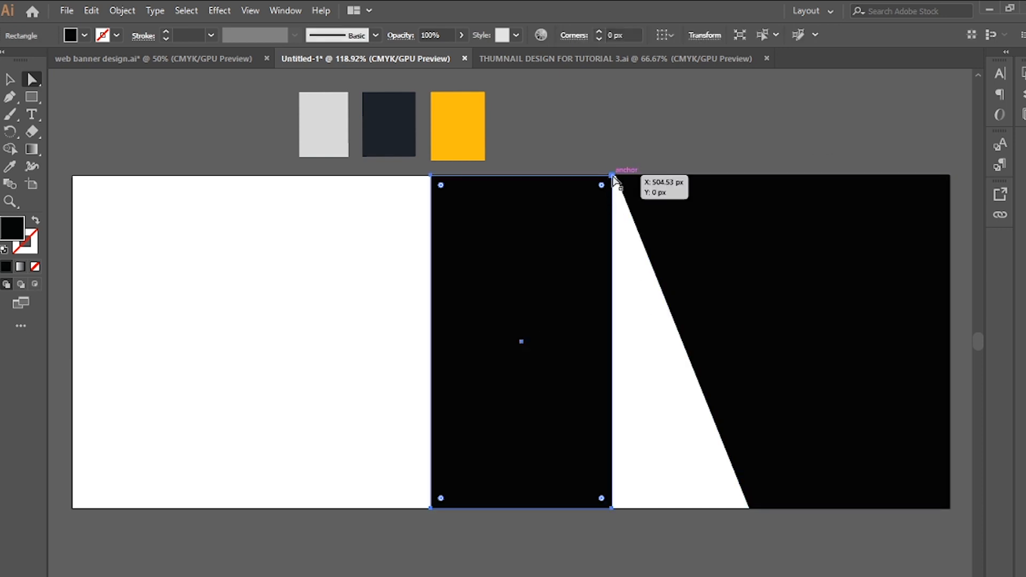
{"action": "left_click_drag", "start_coordinate": [613, 176], "coordinate": [613, 176]}
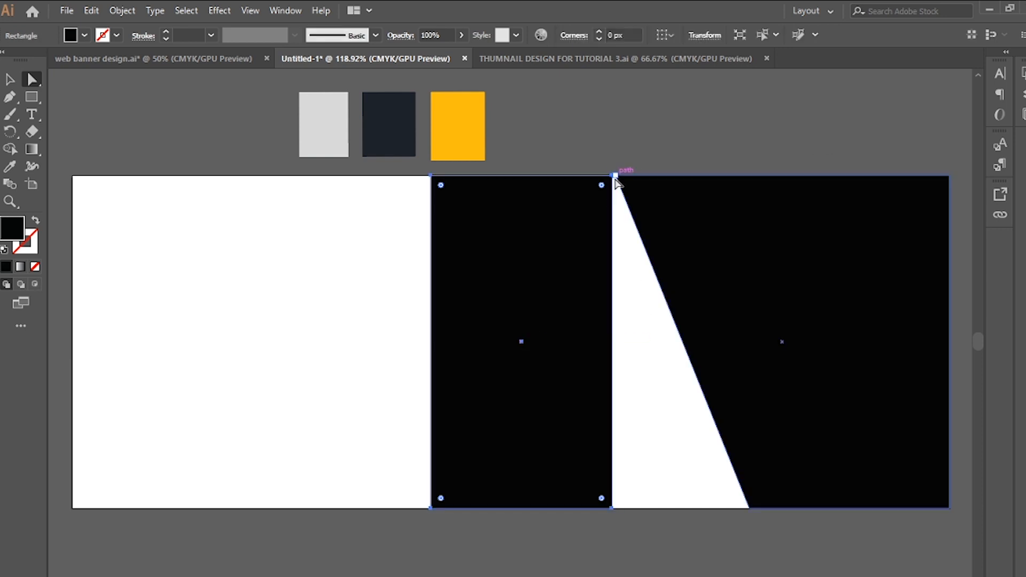
{"action": "left_click", "coordinate": [636, 266]}
{"action": "left_click_drag", "start_coordinate": [565, 273], "coordinate": [570, 274]}
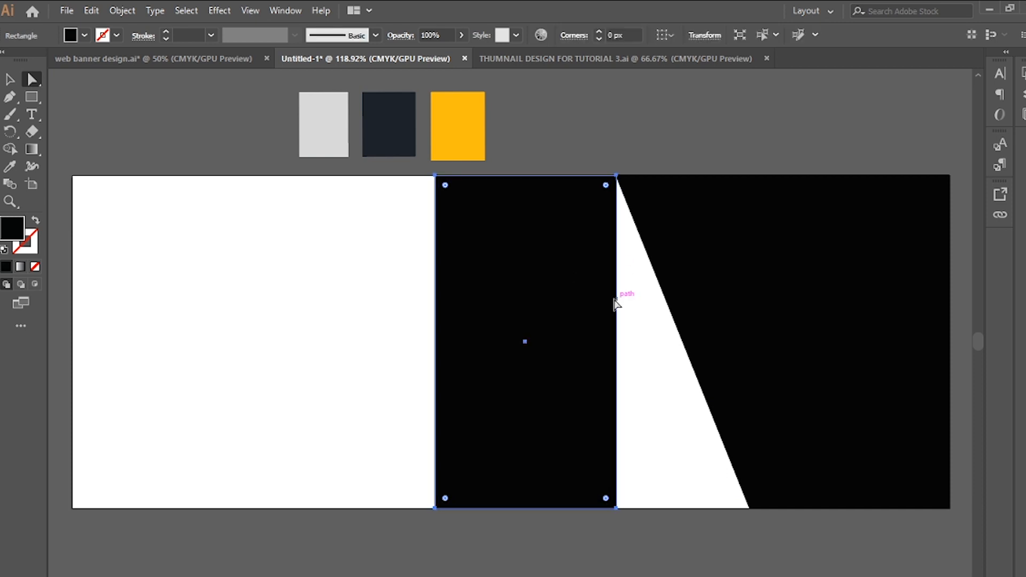
- Extend the middle rectangle's lower-right anchor along the artboard's bottom edge to the slanted panel's lower-left corner
{"action": "left_click", "coordinate": [677, 481]}
{"action": "left_click_drag", "start_coordinate": [617, 509], "coordinate": [745, 509]}
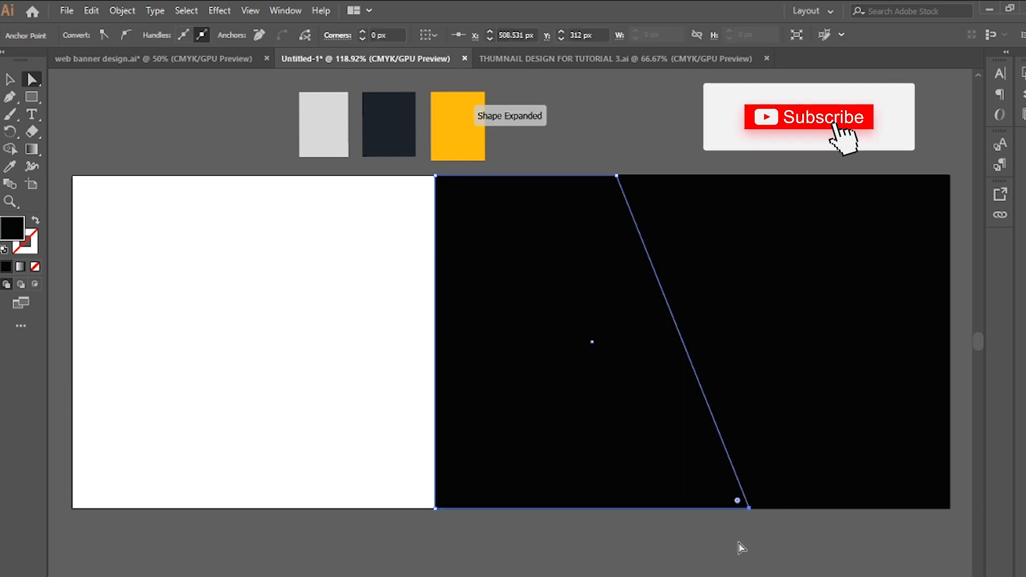
{"action": "left_click", "coordinate": [744, 566]}
{"action": "left_click", "coordinate": [631, 459]}
{"action": "left_click_drag", "start_coordinate": [435, 505], "coordinate": [487, 506]}
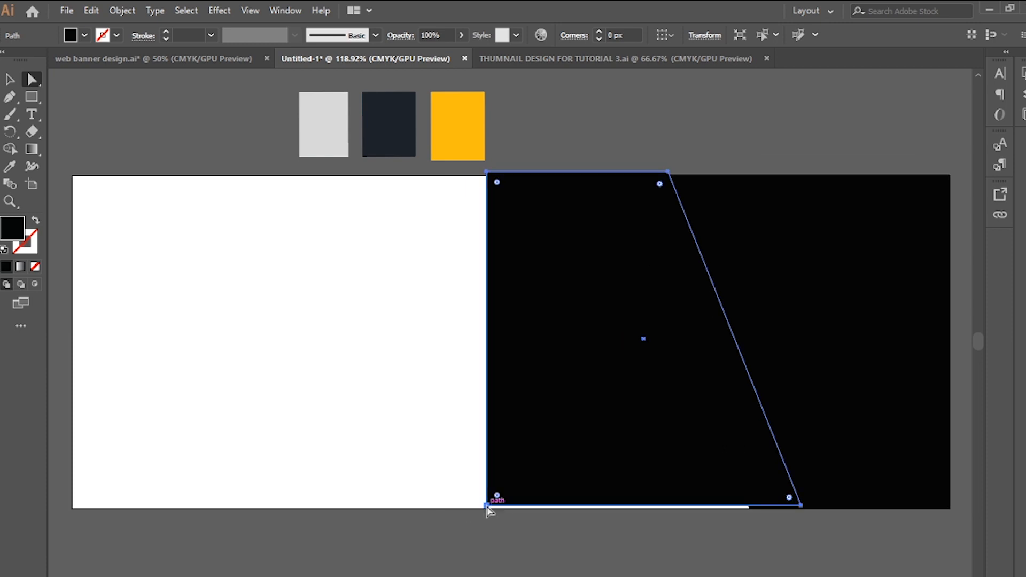
{"action": "key", "text": "ctrl+z"}
- Slant the middle shape's left edge by moving its lower-left anchor along the artboard's bottom edge to about X 468 px
{"action": "left_click", "coordinate": [450, 515]}
{"action": "left_click_drag", "start_coordinate": [436, 508], "coordinate": [576, 509]}
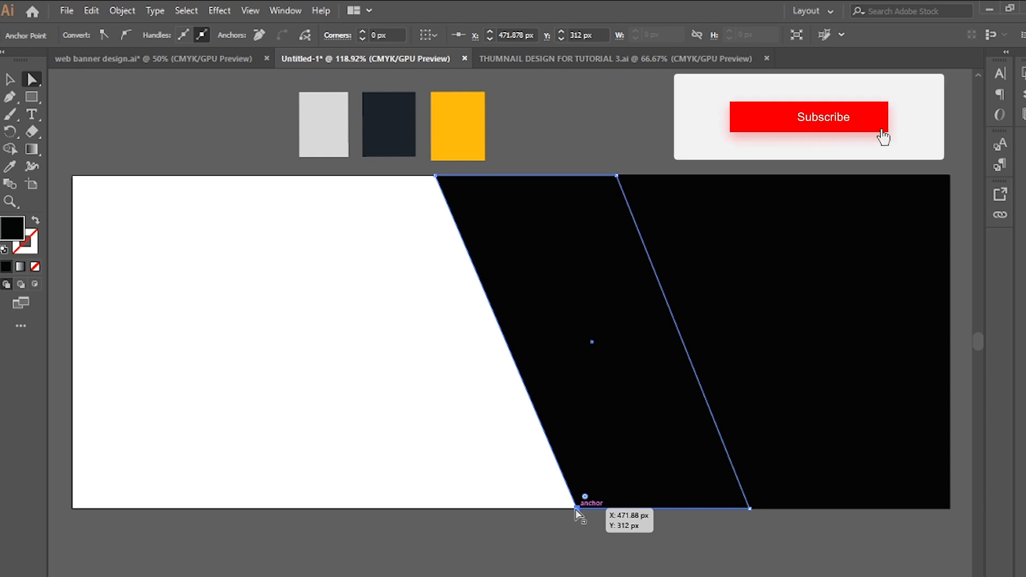
{"action": "left_click", "coordinate": [582, 521]}
{"action": "left_click", "coordinate": [577, 508]}
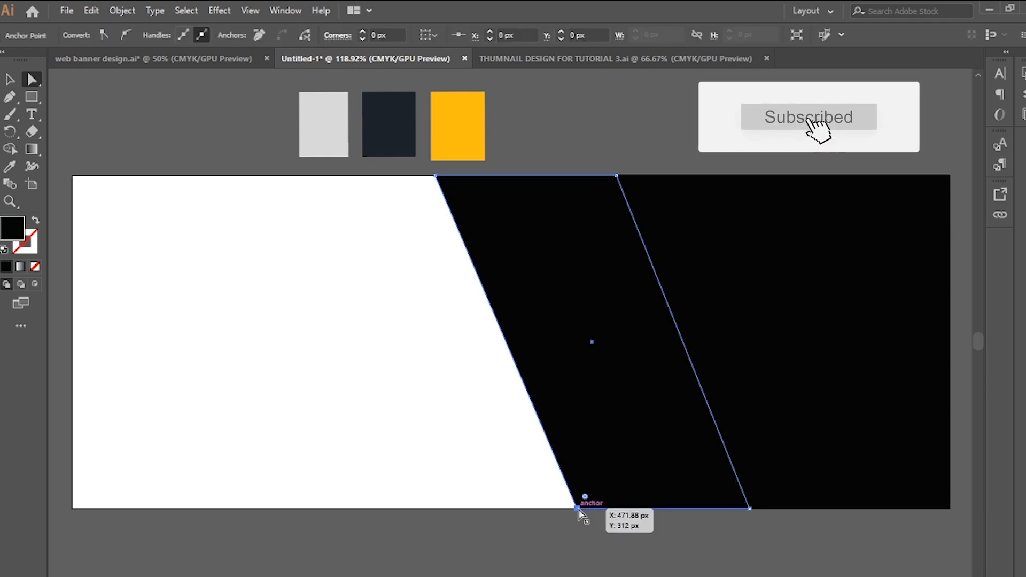
{"action": "left_click_drag", "start_coordinate": [577, 508], "coordinate": [574, 509]}
{"action": "left_click", "coordinate": [579, 543]}
- Fill the middle slanted band with the light grey sampled from the swatch rectangle above the artboard
{"action": "left_click", "coordinate": [595, 478]}
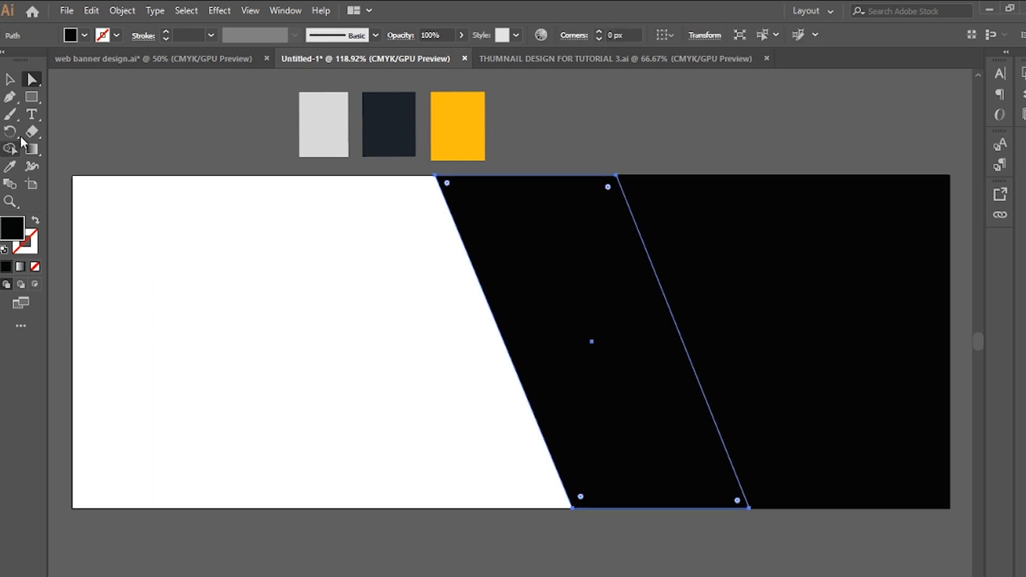
{"action": "left_click", "coordinate": [18, 168]}
{"action": "left_click", "coordinate": [346, 137]}
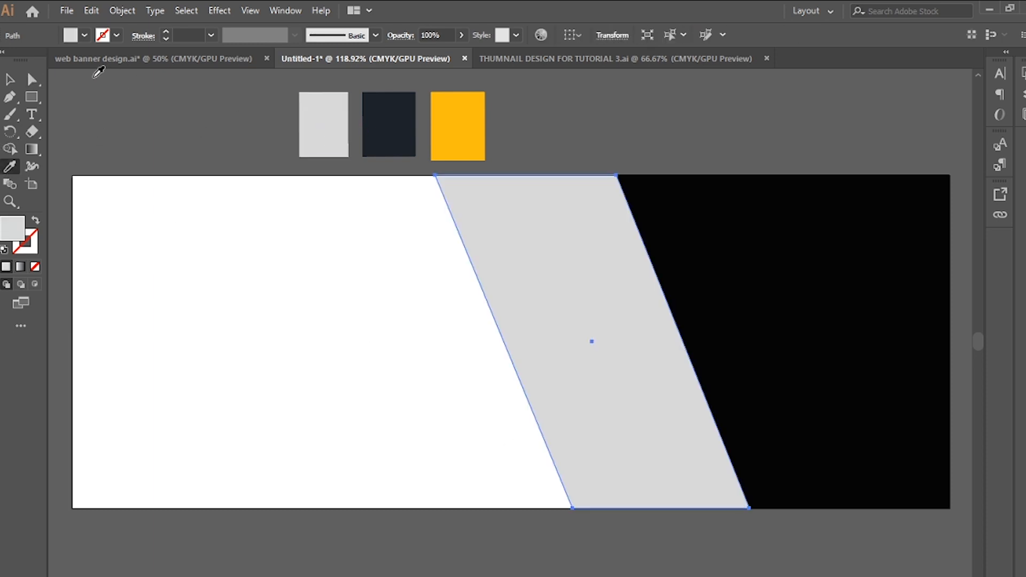
{"action": "key", "text": "v"}
{"action": "left_click", "coordinate": [108, 94]}
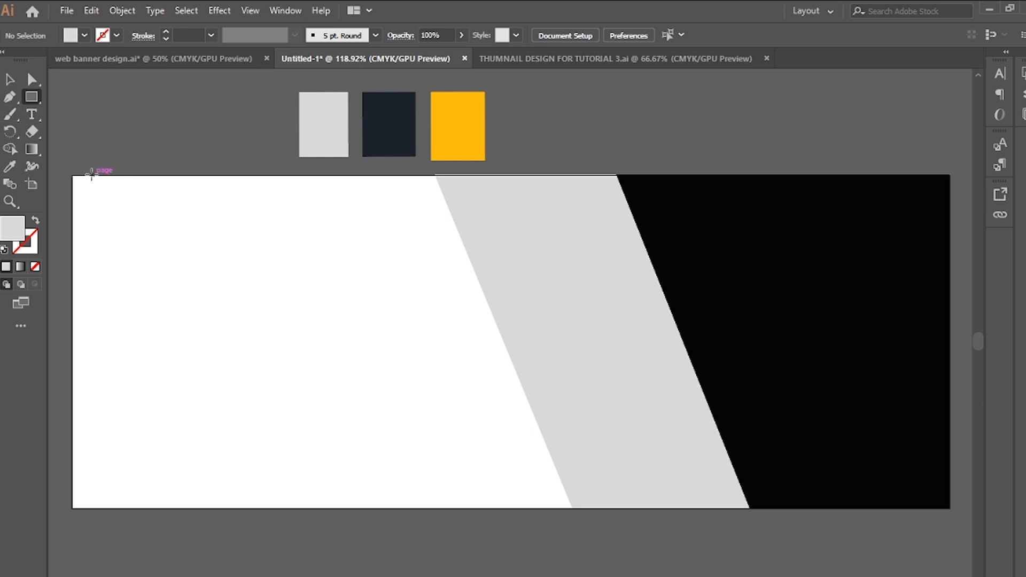
- Draw a rectangle about 339 by 312 px from the artboard's upper-left corner to the grey band's upper-left corner, full artboard height
{"action": "left_click_drag", "start_coordinate": [73, 175], "coordinate": [436, 508]}
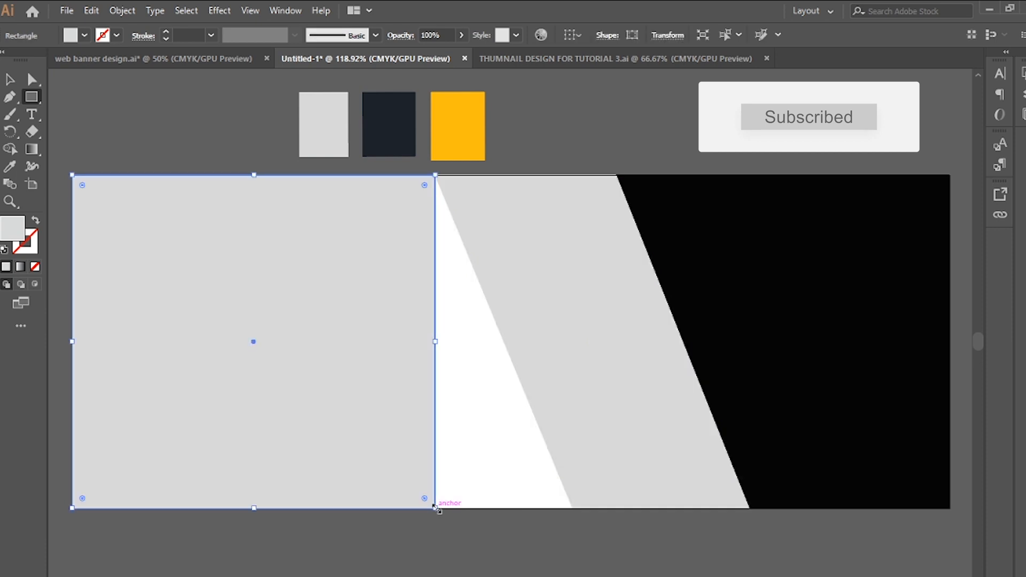
{"action": "left_click", "coordinate": [100, 107]}
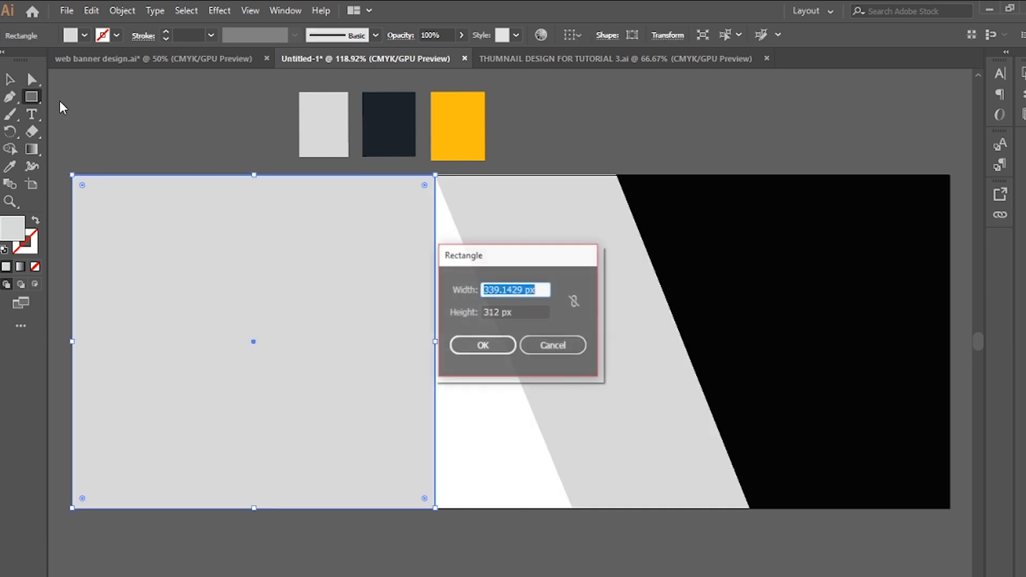
{"action": "left_click", "coordinate": [551, 345]}
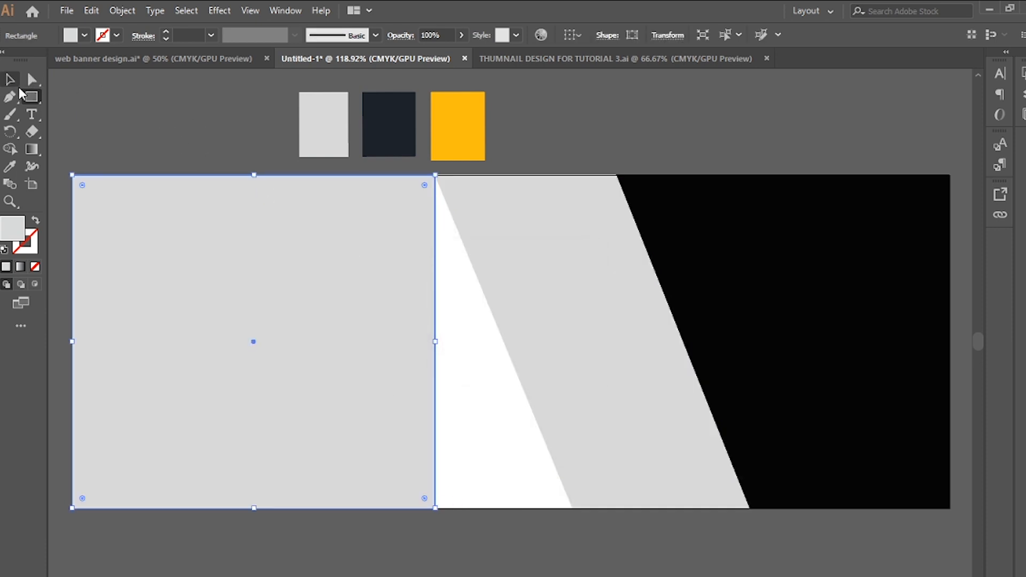
- Slant the left rectangle's right edge by moving its lower-right anchor to the grey band's lower-left corner at about X 468 px
{"action": "left_click", "coordinate": [31, 81]}
{"action": "left_click", "coordinate": [508, 517]}
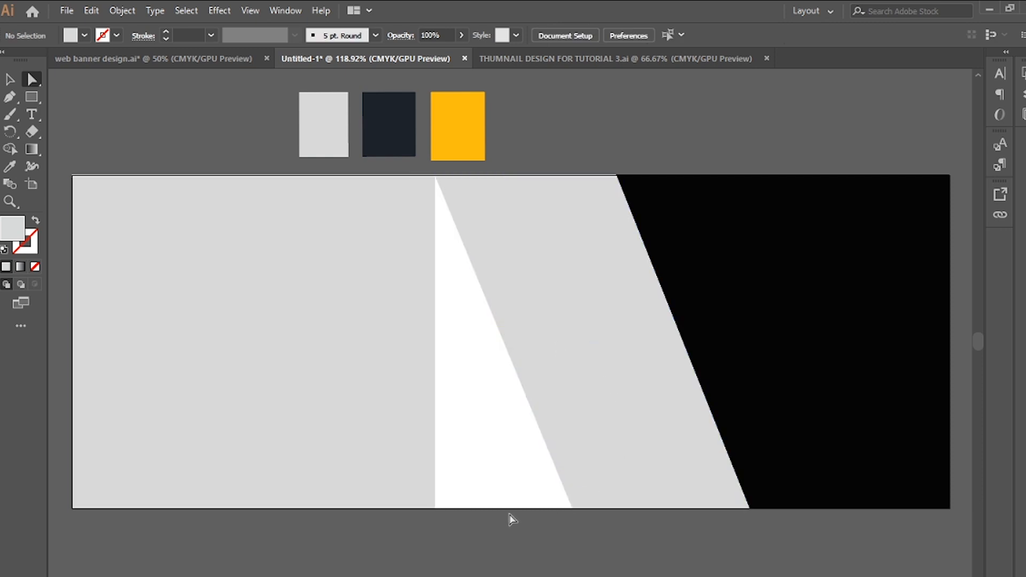
{"action": "left_click", "coordinate": [435, 509]}
{"action": "left_click", "coordinate": [451, 520]}
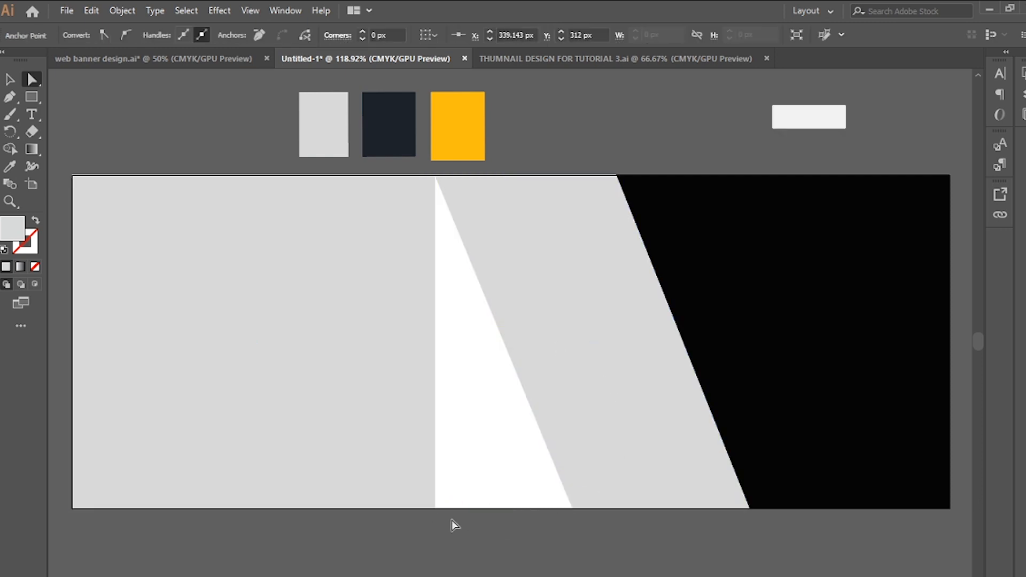
{"action": "left_click_drag", "start_coordinate": [436, 508], "coordinate": [572, 510]}
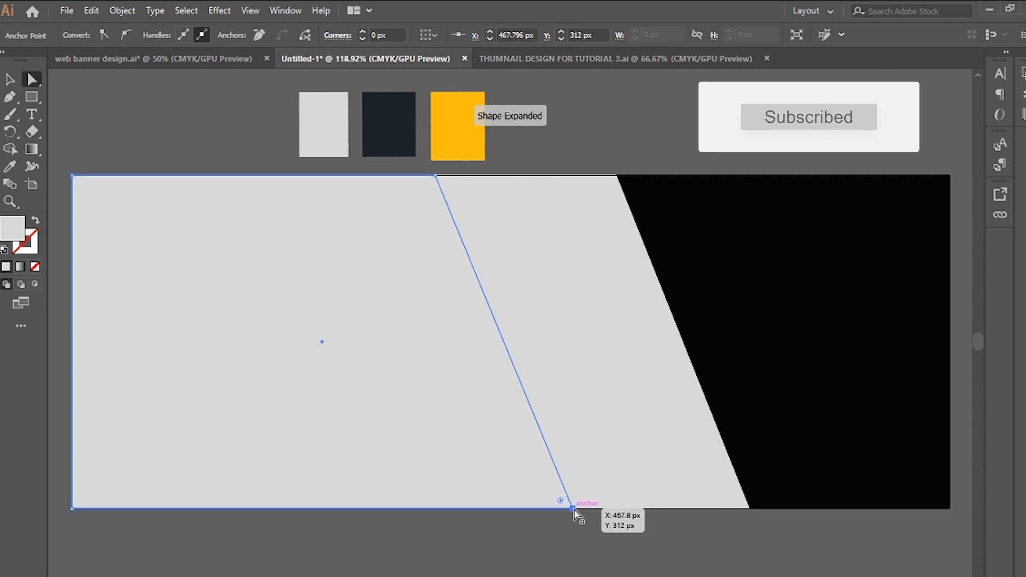
- Fill the left slanted panel with the yellow sampled from the swatch above the artboard
{"action": "left_click", "coordinate": [9, 167]}
{"action": "left_click", "coordinate": [451, 112]}
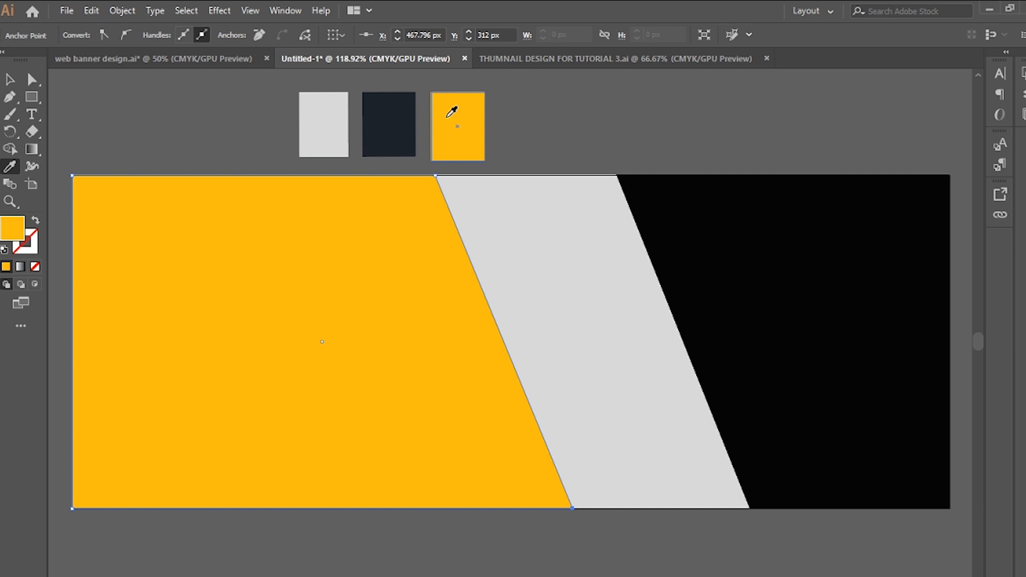
{"action": "key", "text": "v"}
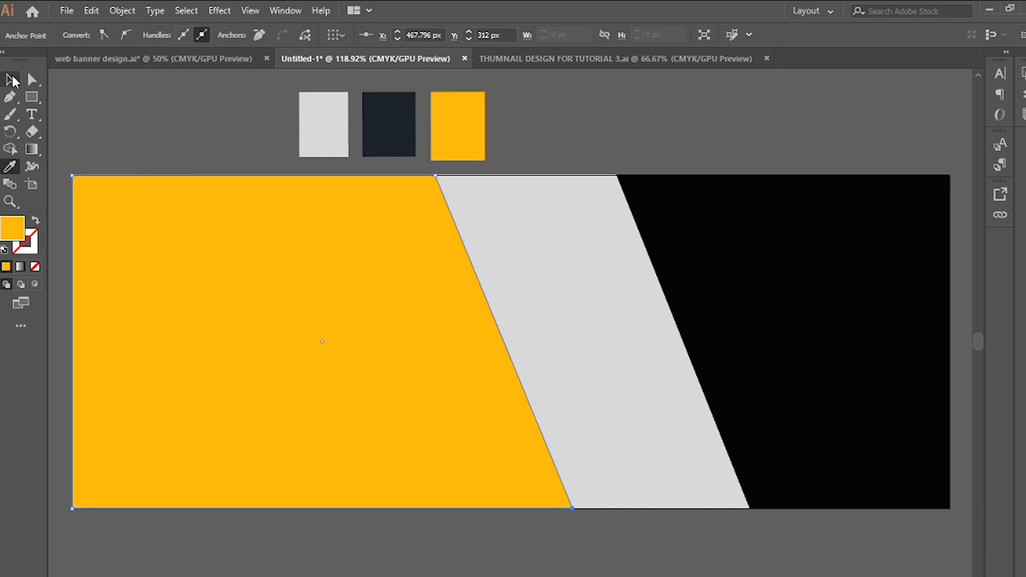
- Fill the black right panel with the dark navy sampled from the swatch above the artboard
{"action": "left_click", "coordinate": [691, 292], "text": "shift"}
{"action": "left_click", "coordinate": [692, 292]}
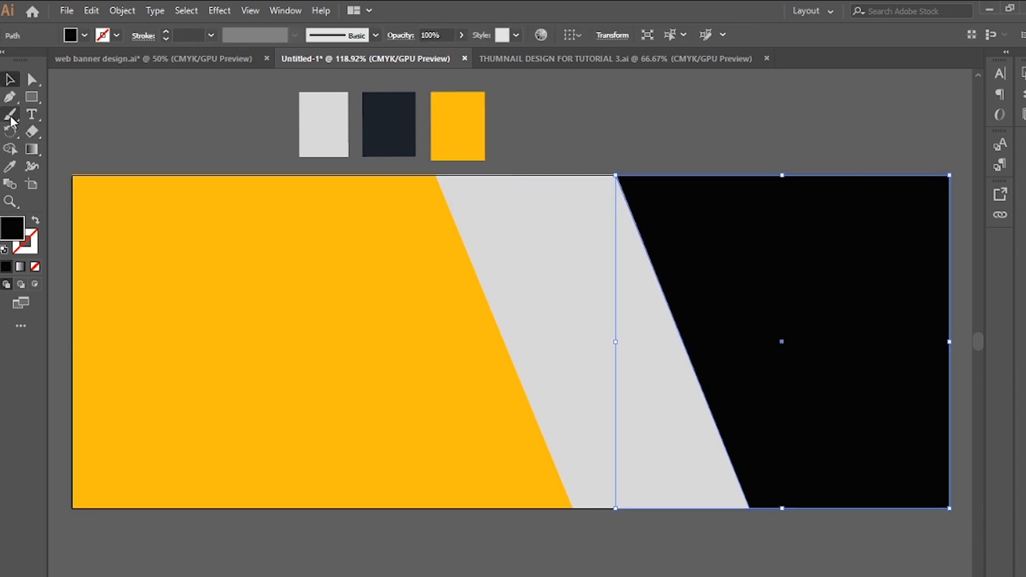
{"action": "left_click", "coordinate": [10, 166]}
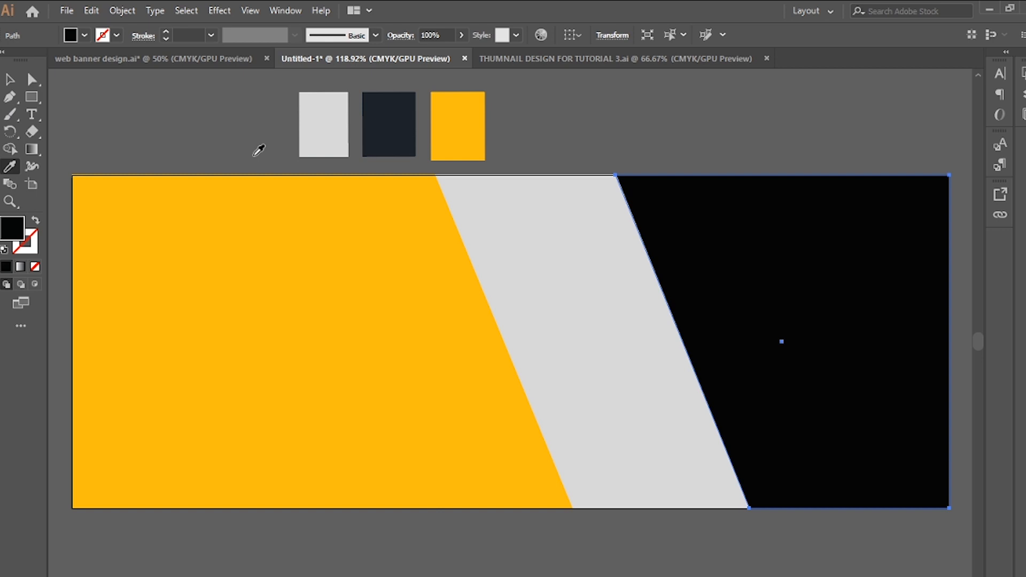
{"action": "left_click", "coordinate": [391, 140]}
{"action": "key", "text": "v"}
{"action": "left_click", "coordinate": [155, 96]}
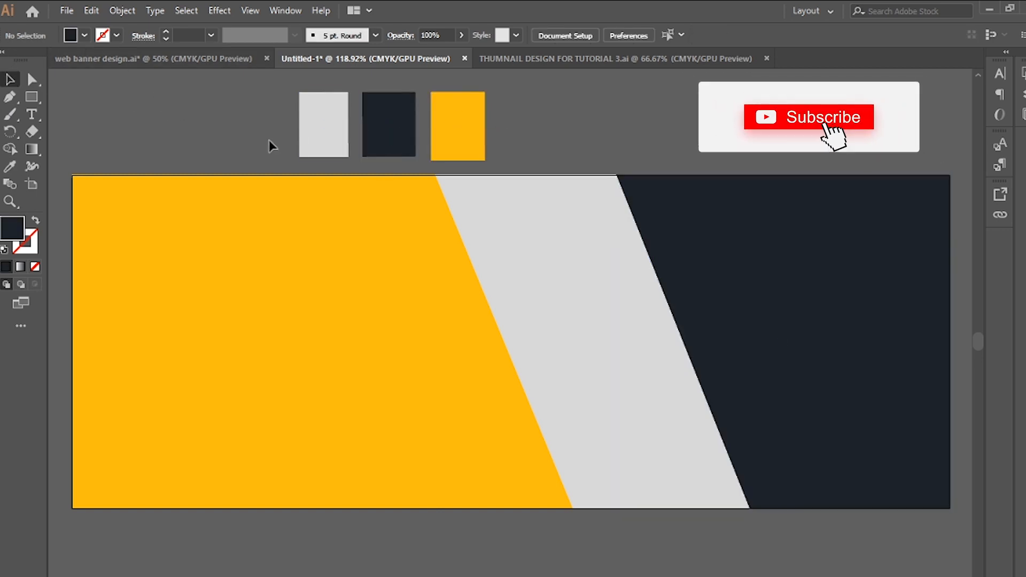
- Add the text "shopping" near the left side of the yellow panel
{"action": "left_click", "coordinate": [30, 118]}
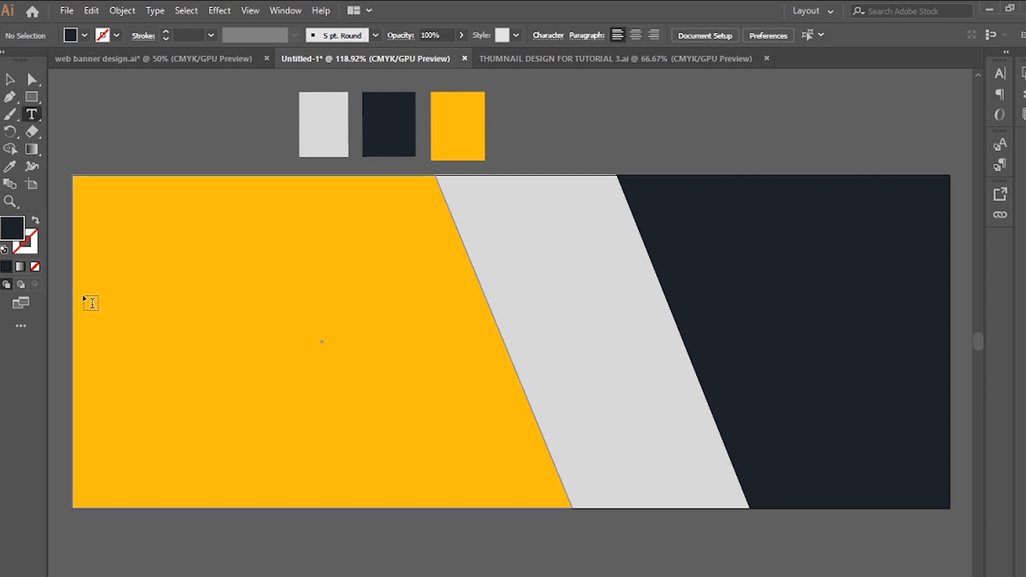
{"action": "left_click", "coordinate": [101, 299]}
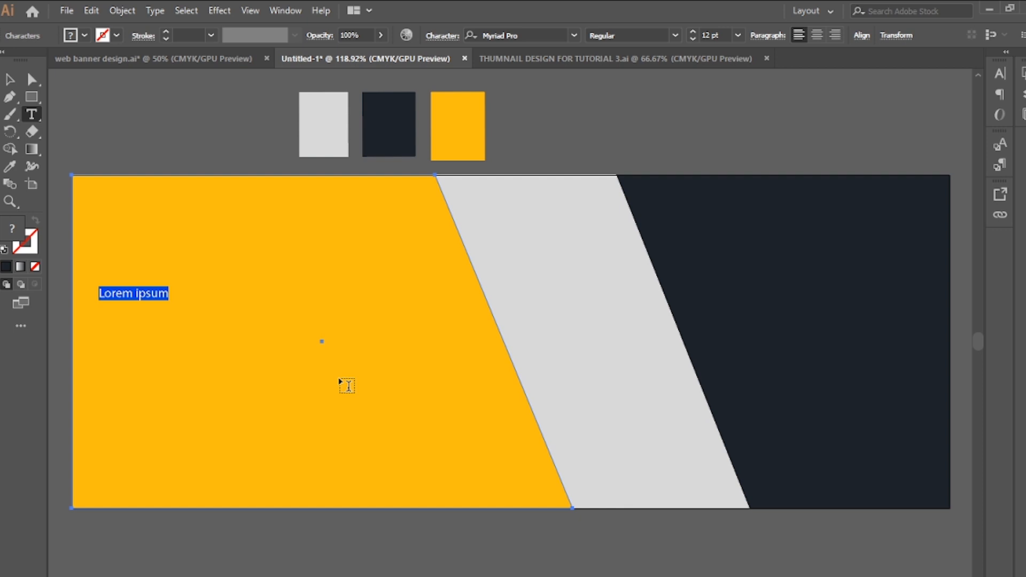
{"action": "type", "text": "shopping"}
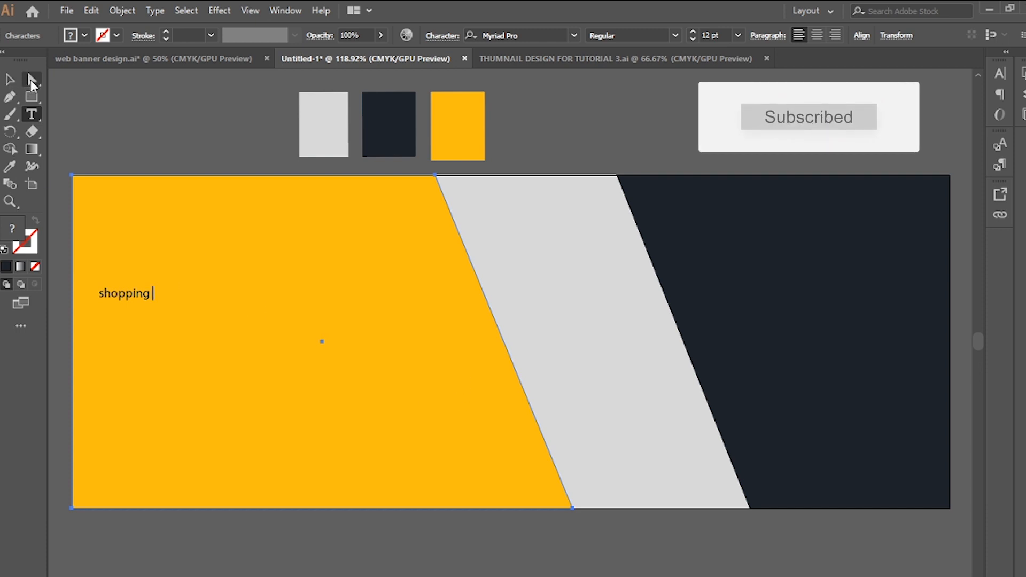
{"action": "left_click", "coordinate": [10, 79]}
- Add a separate text "store" on the yellow panel below "shopping"
{"action": "left_click", "coordinate": [34, 120]}
{"action": "left_click", "coordinate": [146, 354]}
{"action": "type", "text": "store"}
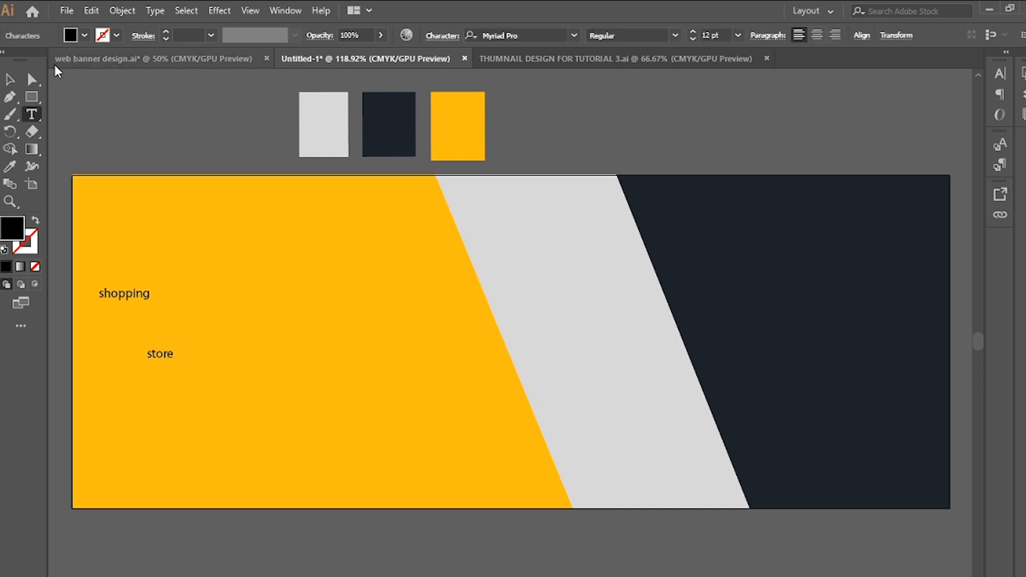
{"action": "left_click", "coordinate": [10, 79]}
- Add a separate text "online" on the yellow panel, above and to the right of "shopping"
{"action": "left_click", "coordinate": [32, 114]}
{"action": "left_click", "coordinate": [219, 263]}
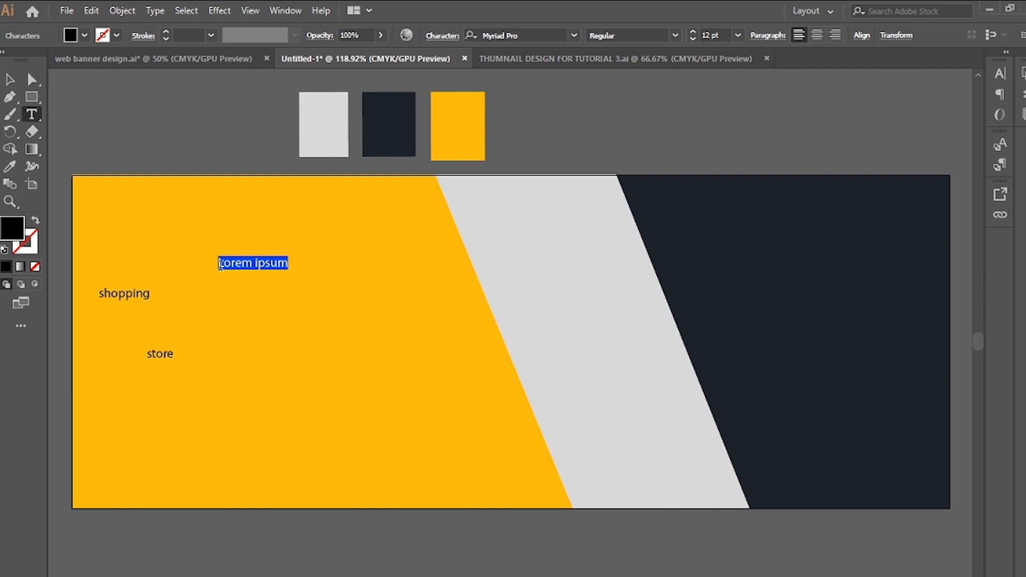
{"action": "type", "text": "p"}
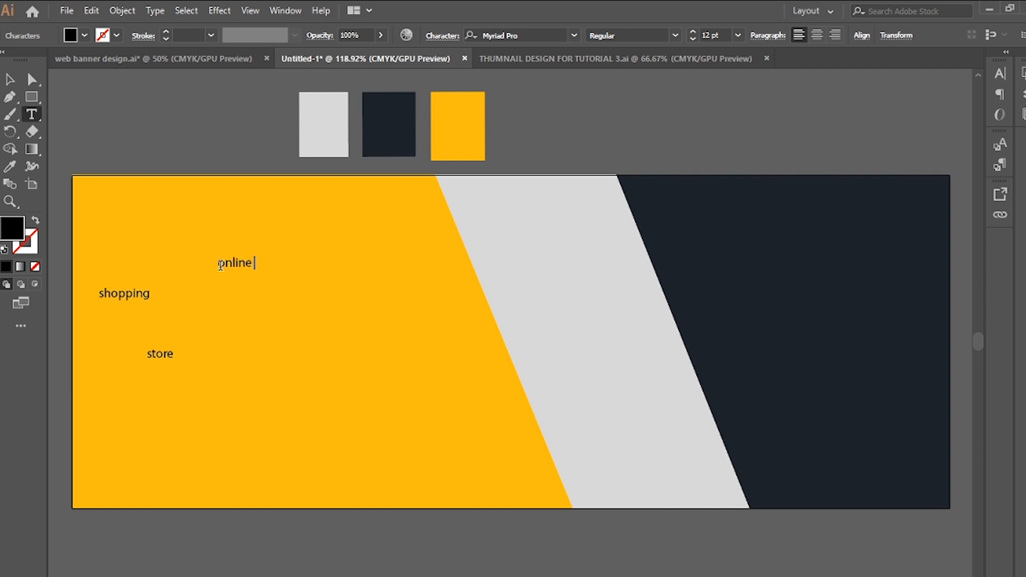
{"action": "type", "text": "nline"}
{"action": "left_click", "coordinate": [9, 79]}
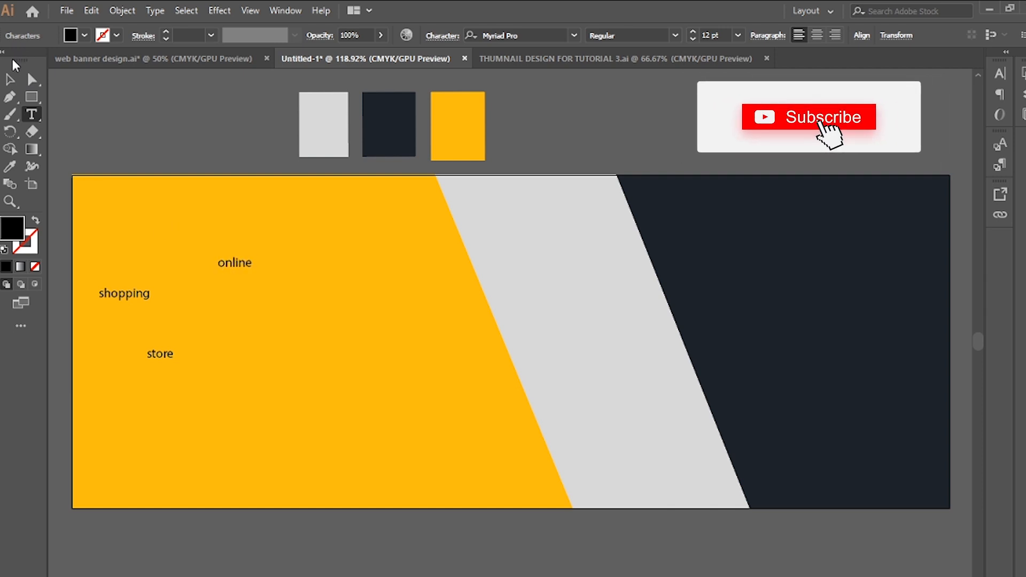
{"action": "left_click", "coordinate": [132, 126]}
{"action": "left_click", "coordinate": [122, 297]}
{"action": "left_click", "coordinate": [124, 100]}
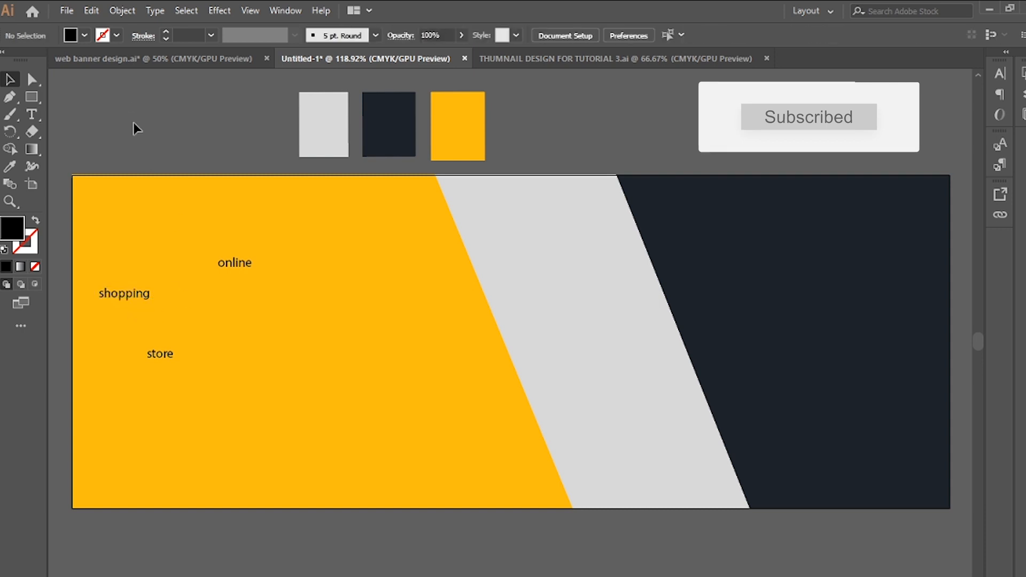
- Add the text "shop now" on the empty canvas just below the artboard's lower-left edge
{"action": "left_click", "coordinate": [31, 114]}
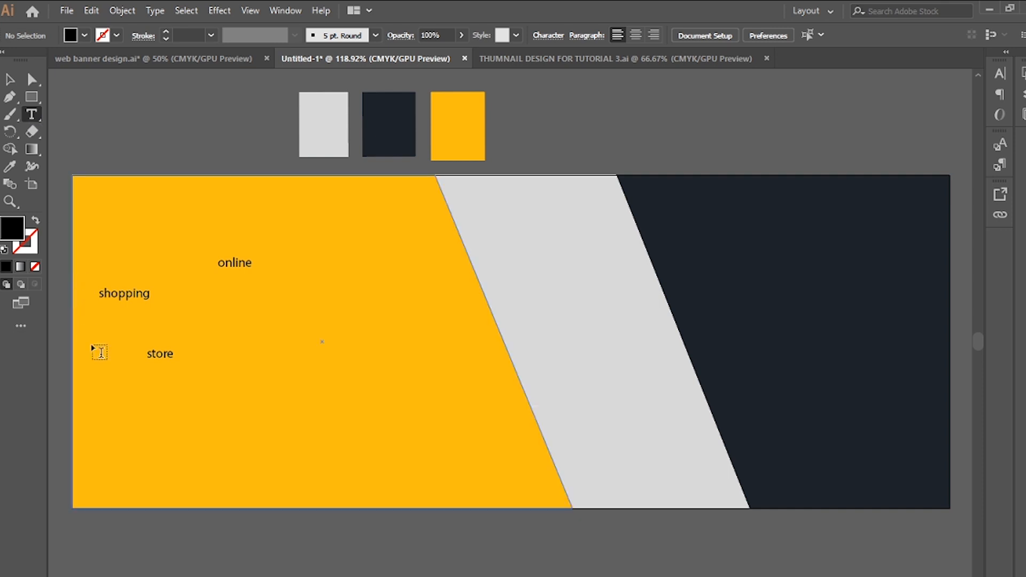
{"action": "left_click", "coordinate": [127, 539]}
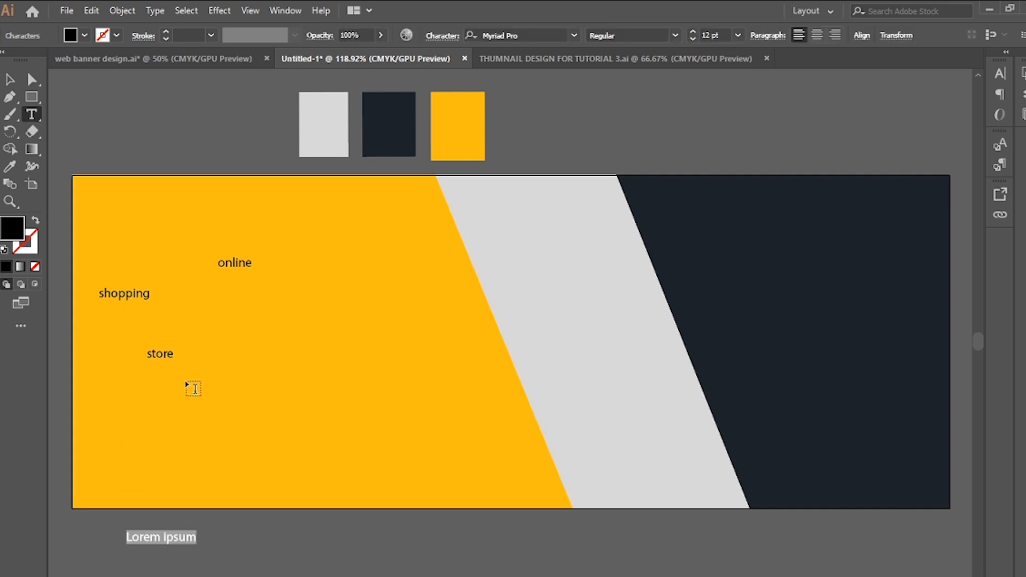
{"action": "type", "text": "shop"}
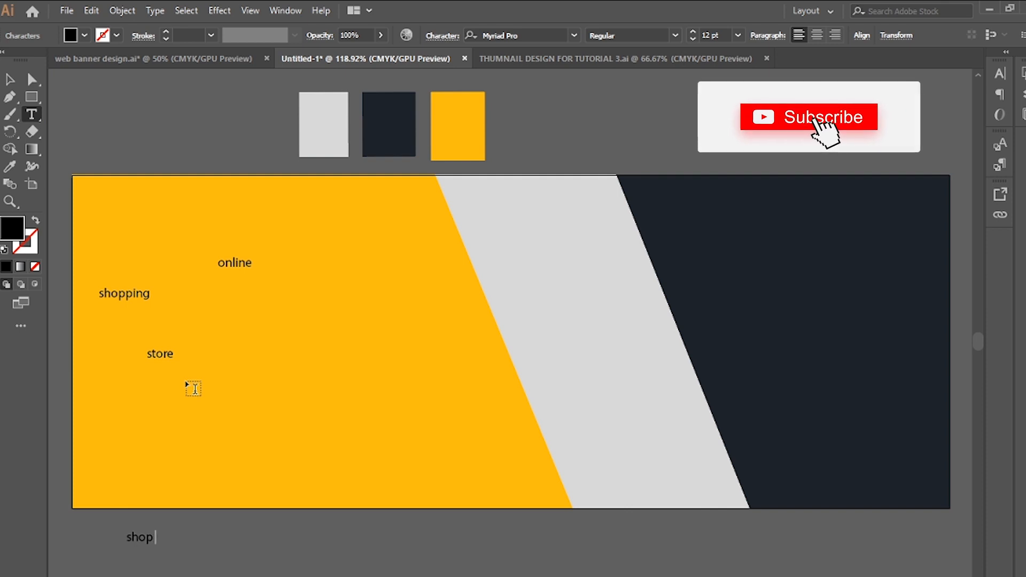
{"action": "type", "text": " now"}
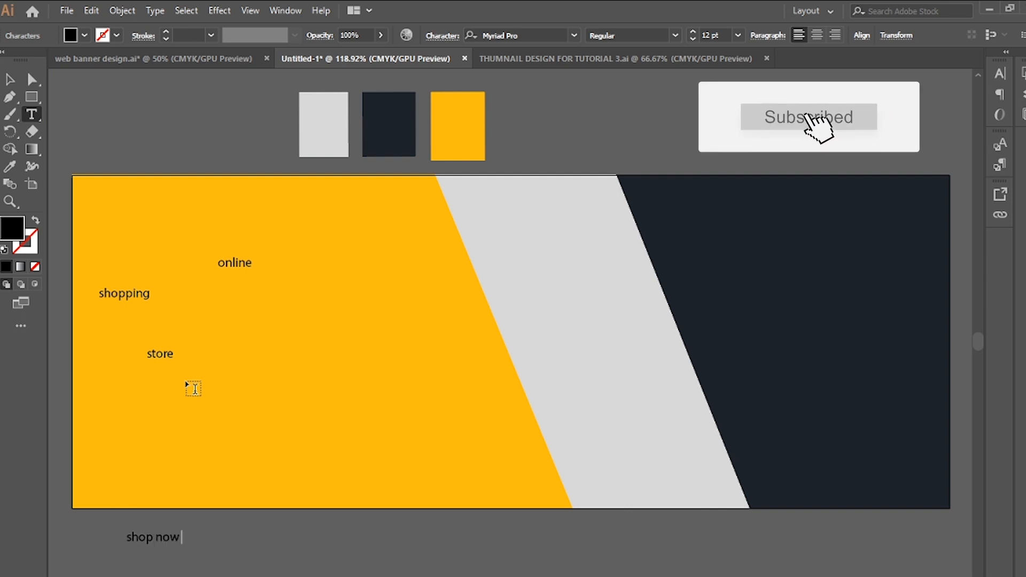
{"action": "left_click", "coordinate": [10, 79]}
- Apply small caps to the "shopping" text on the yellow panel
{"action": "key", "text": "ctrl+equal"}
{"action": "key", "text": "ctrl+equal"}
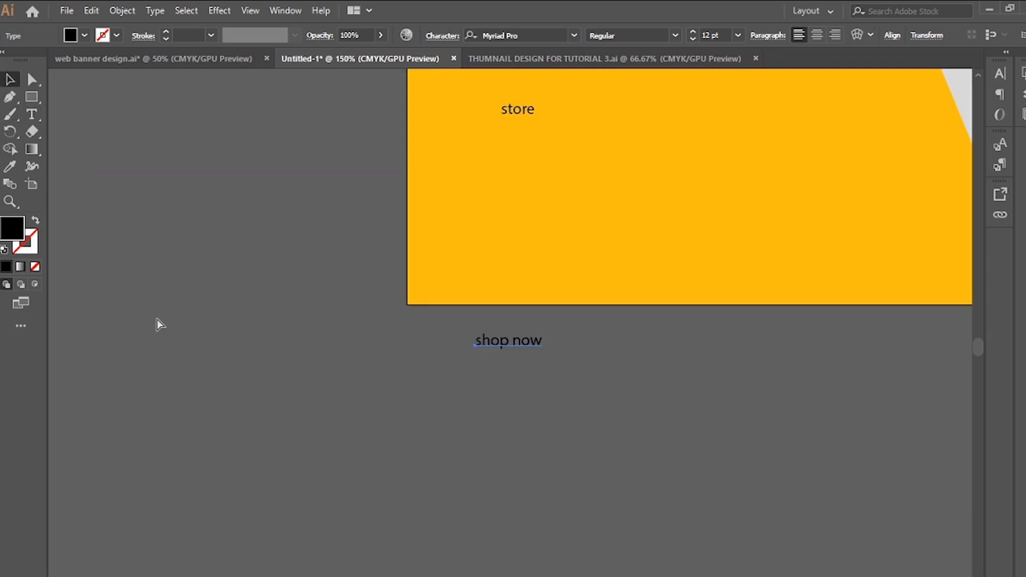
{"action": "left_click", "coordinate": [156, 318]}
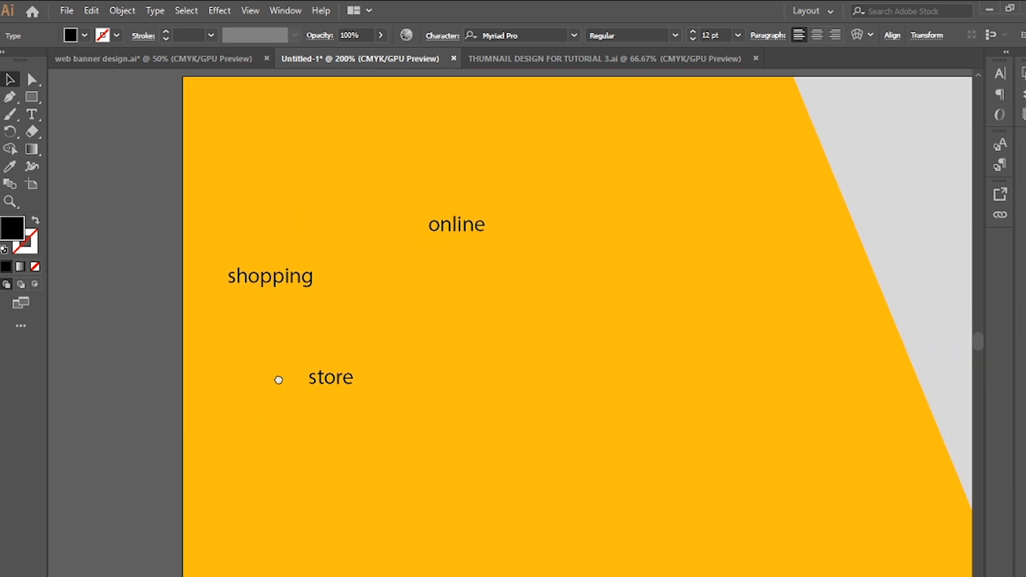
{"action": "left_click_drag", "start_coordinate": [277, 377], "coordinate": [166, 389]}
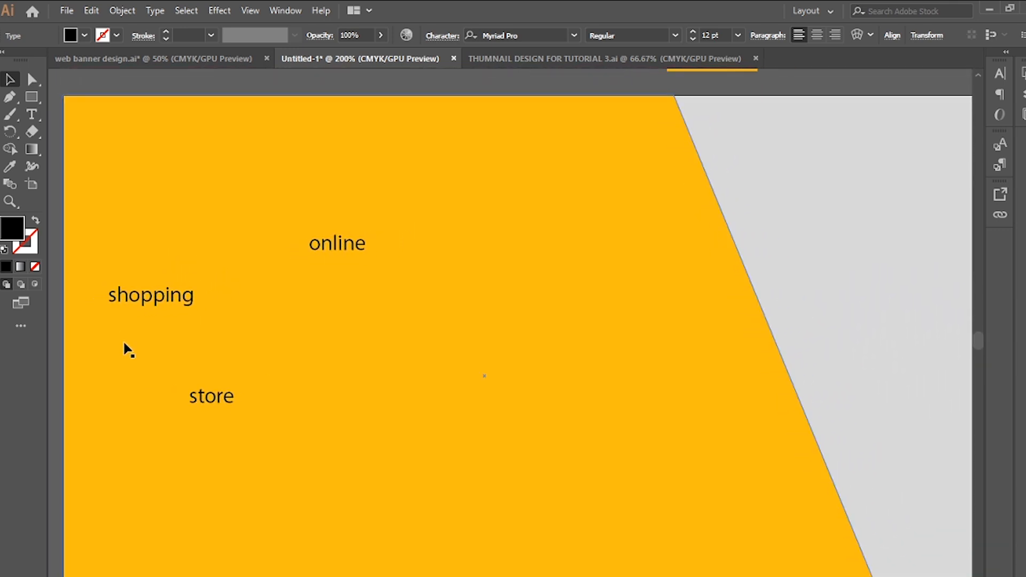
{"action": "left_click", "coordinate": [146, 304]}
{"action": "key", "text": "ctrl+t"}
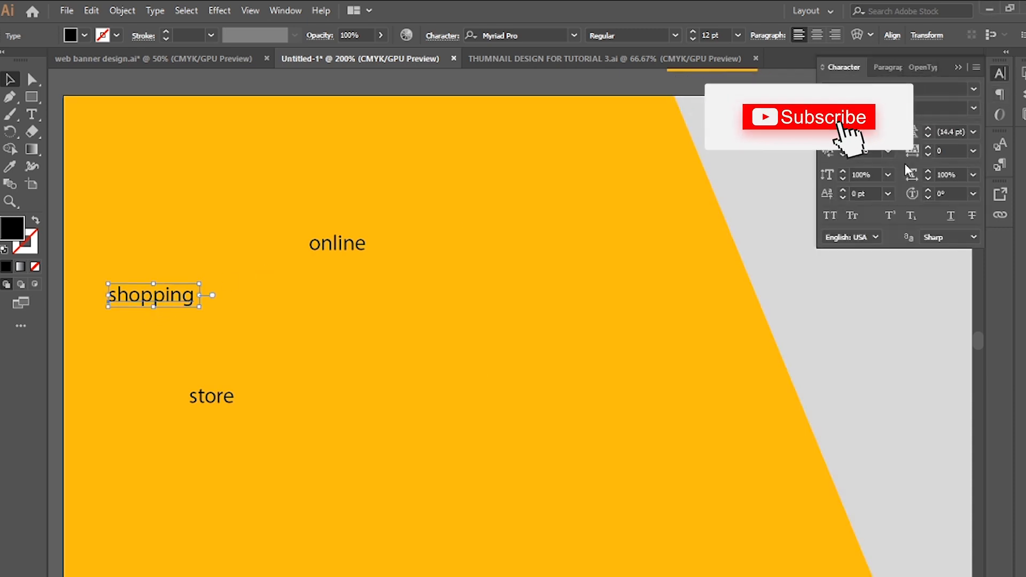
{"action": "left_click", "coordinate": [852, 217]}
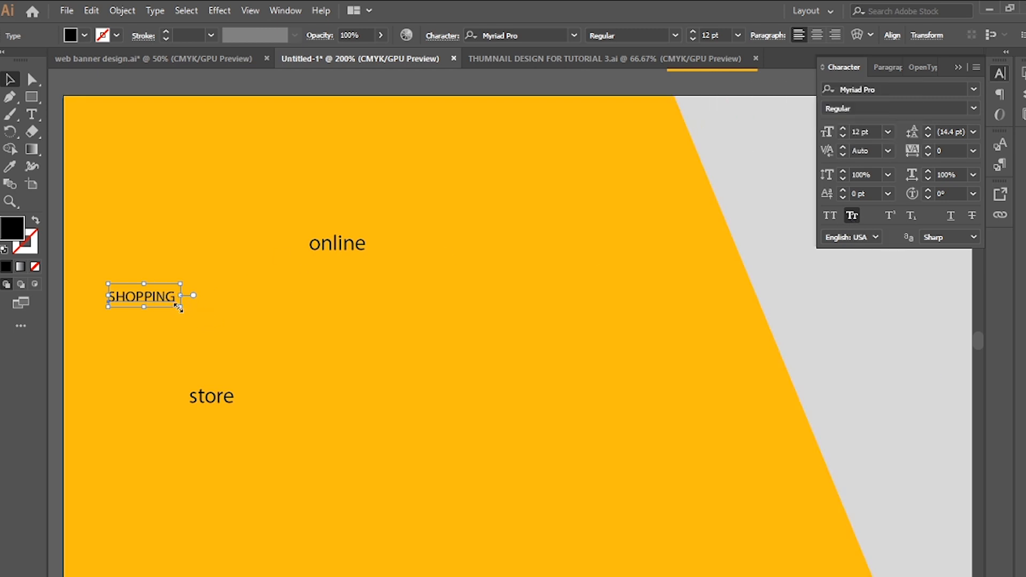
- Place "store" directly below SHOPPING, apply small caps to it and scale it up to about 19.58 pt
{"action": "left_click_drag", "start_coordinate": [226, 396], "coordinate": [147, 316]}
{"action": "left_click", "coordinate": [853, 216]}
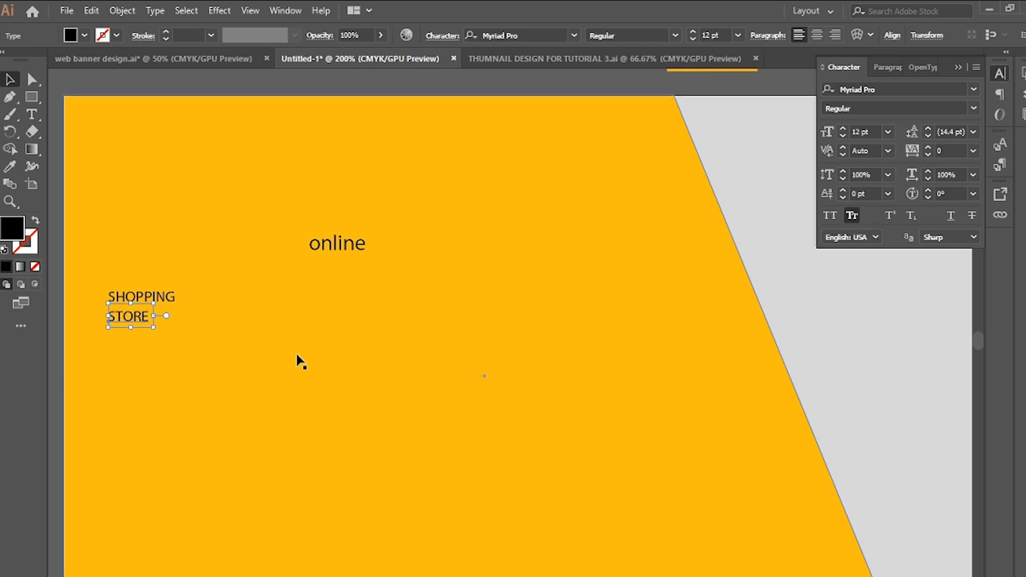
{"action": "left_click_drag", "start_coordinate": [154, 328], "coordinate": [196, 345]}
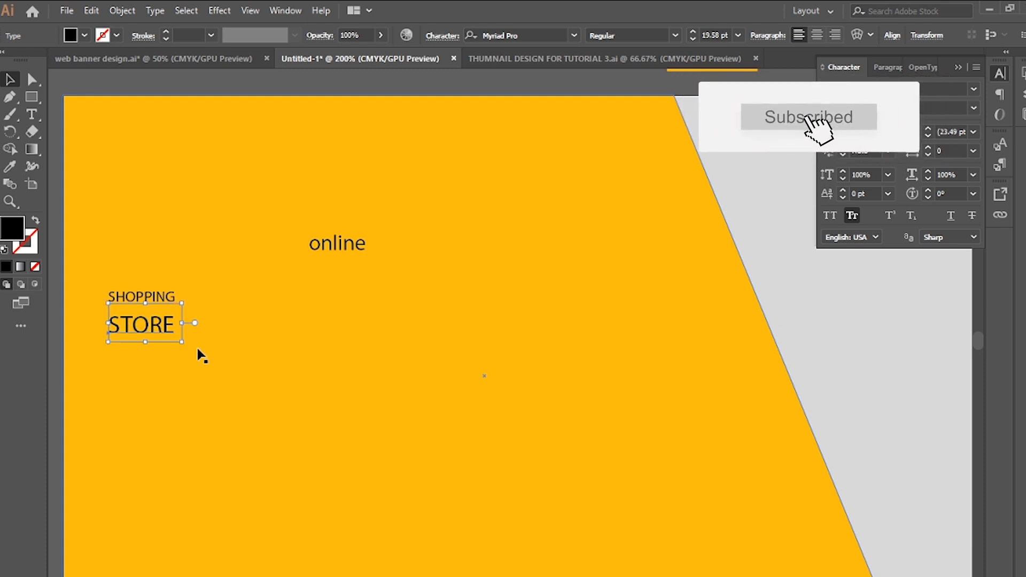
{"action": "left_click", "coordinate": [194, 353]}
- Move SHOPPING slightly closer to STORE and set the font size of both words to 48 pt
{"action": "left_click", "coordinate": [149, 300]}
{"action": "left_click_drag", "start_coordinate": [147, 301], "coordinate": [153, 309]}
{"action": "left_click", "coordinate": [155, 323], "text": "shift"}
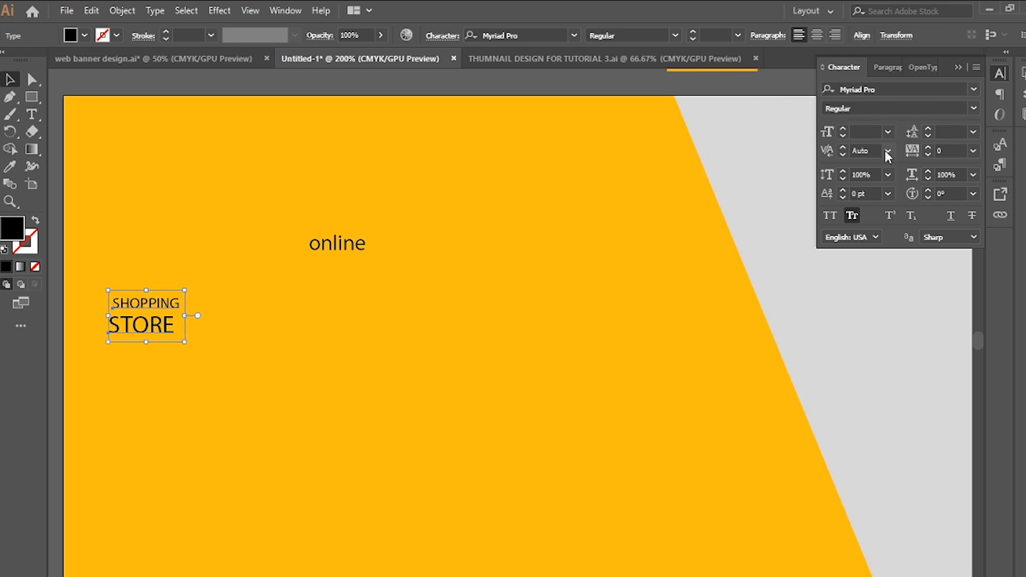
{"action": "left_click", "coordinate": [888, 131]}
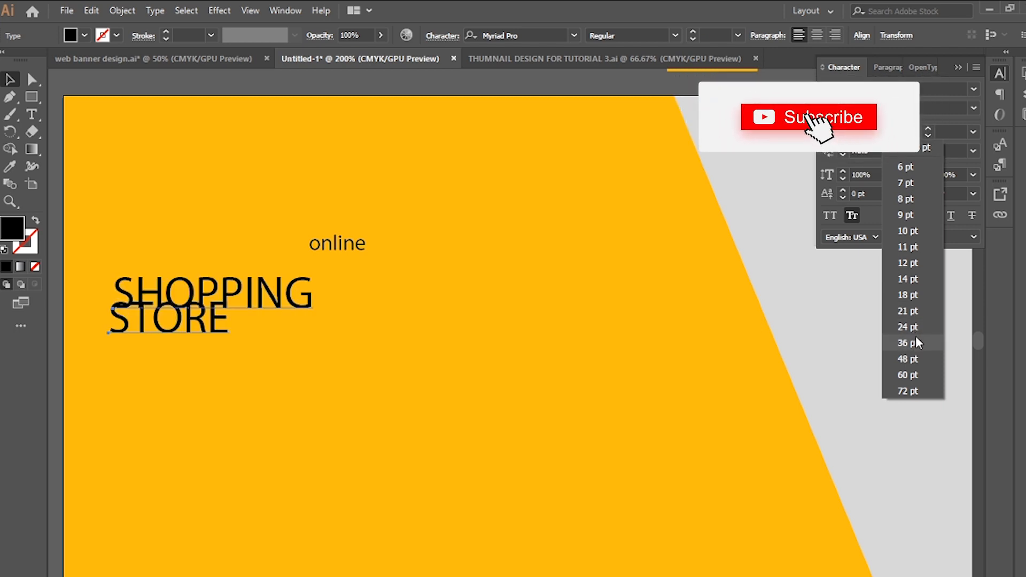
{"action": "left_click", "coordinate": [923, 353]}
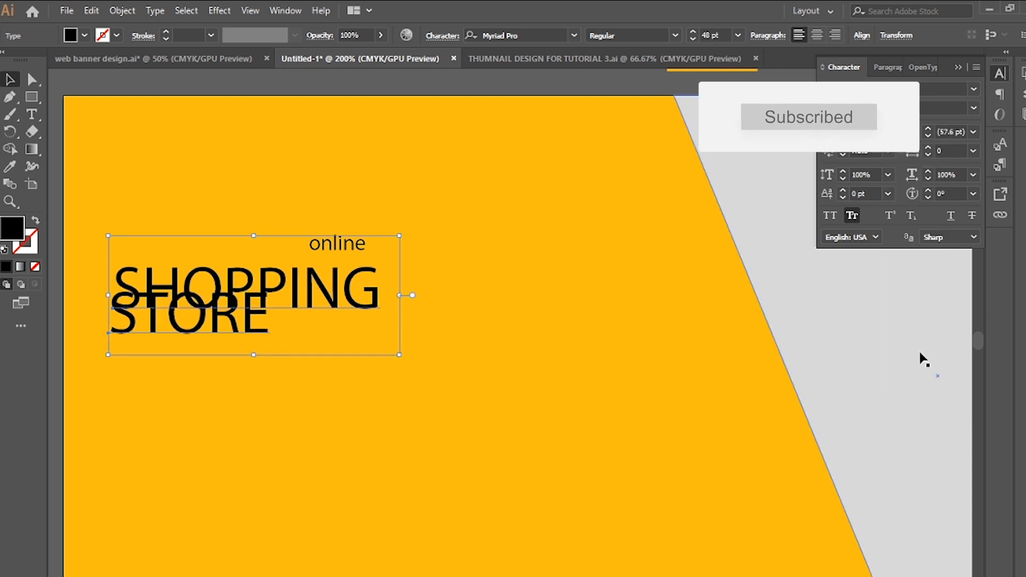
- Move STORE down clear of SHOPPING and nudge it to line up with that word's left edge
{"action": "left_click", "coordinate": [220, 384]}
{"action": "left_click", "coordinate": [221, 329]}
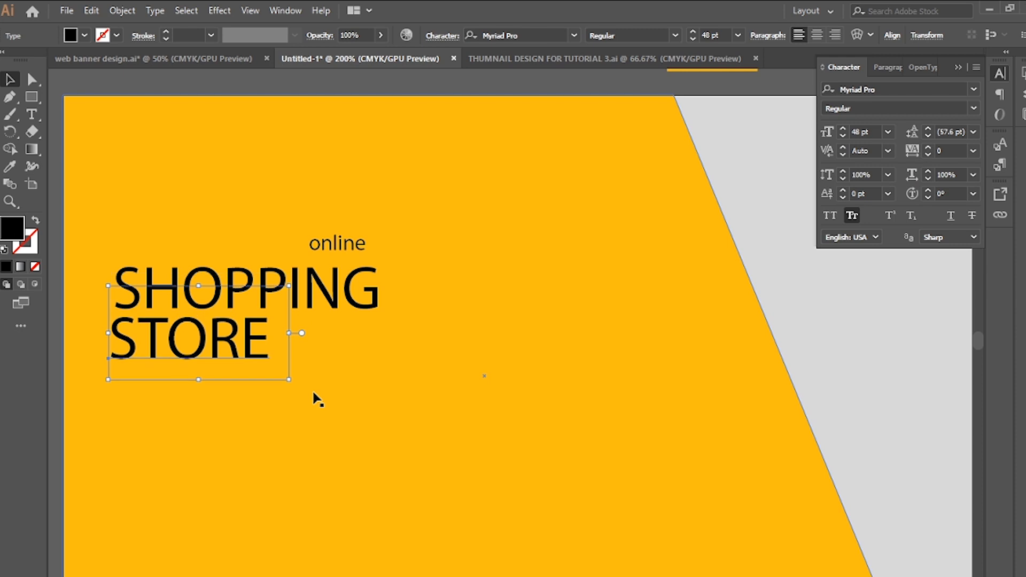
{"action": "key", "text": "Right"}
{"action": "key", "text": "Up"}
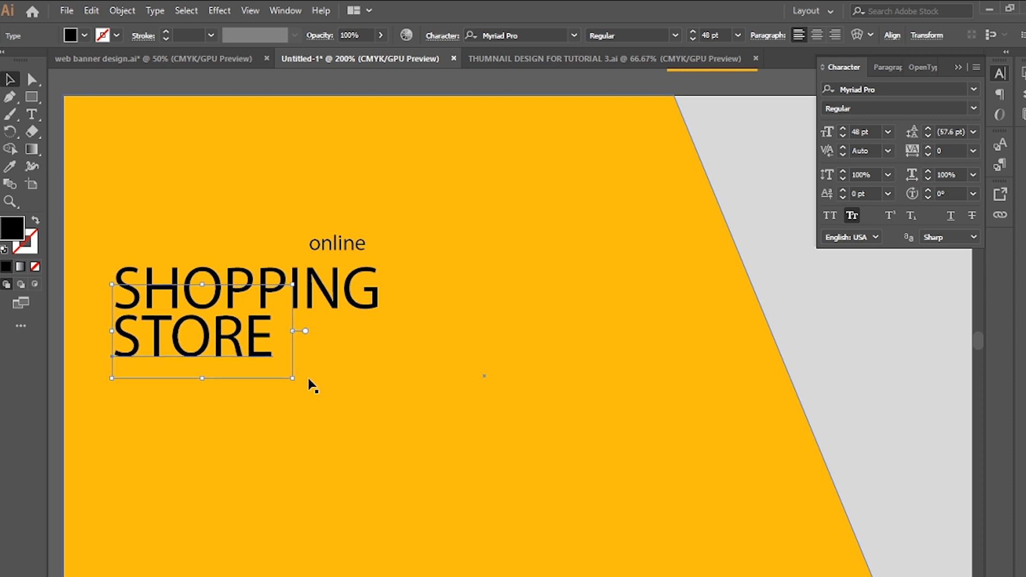
- Delete the SHOPPING text and add the new text "SHOES" above STORE
{"action": "left_click", "coordinate": [332, 312]}
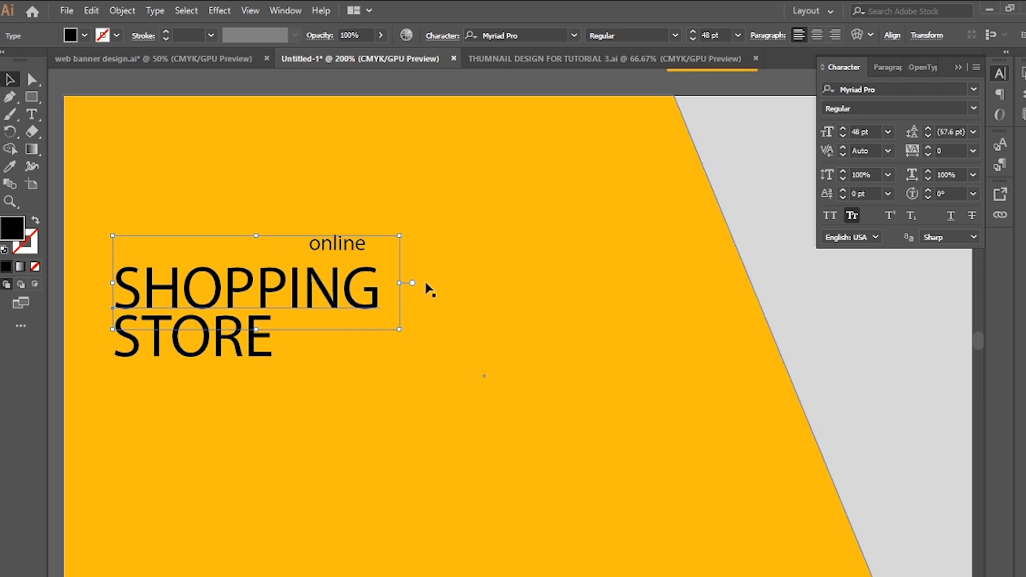
{"action": "key", "text": "Delete"}
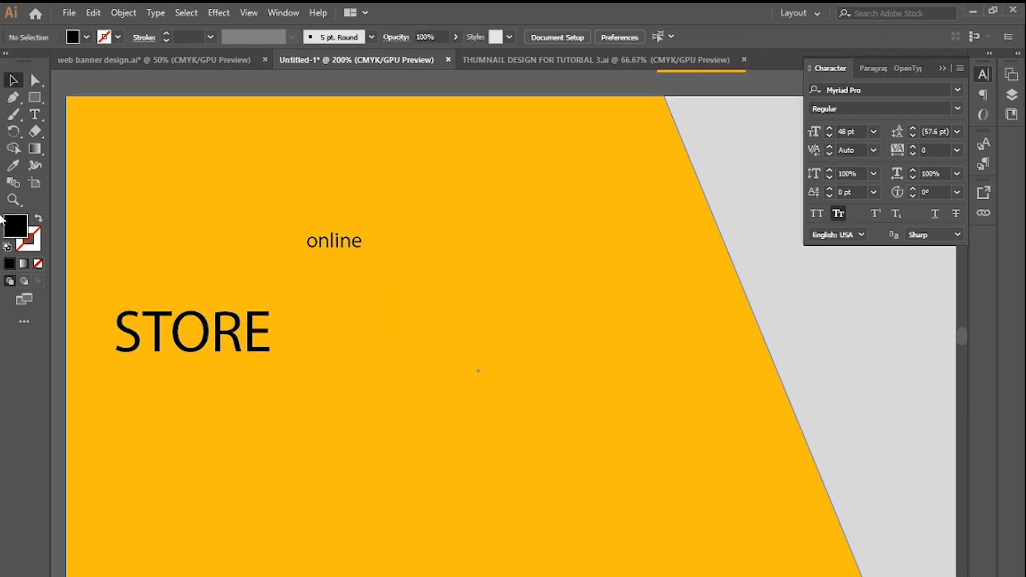
{"action": "left_click", "coordinate": [38, 118]}
{"action": "left_click", "coordinate": [141, 281]}
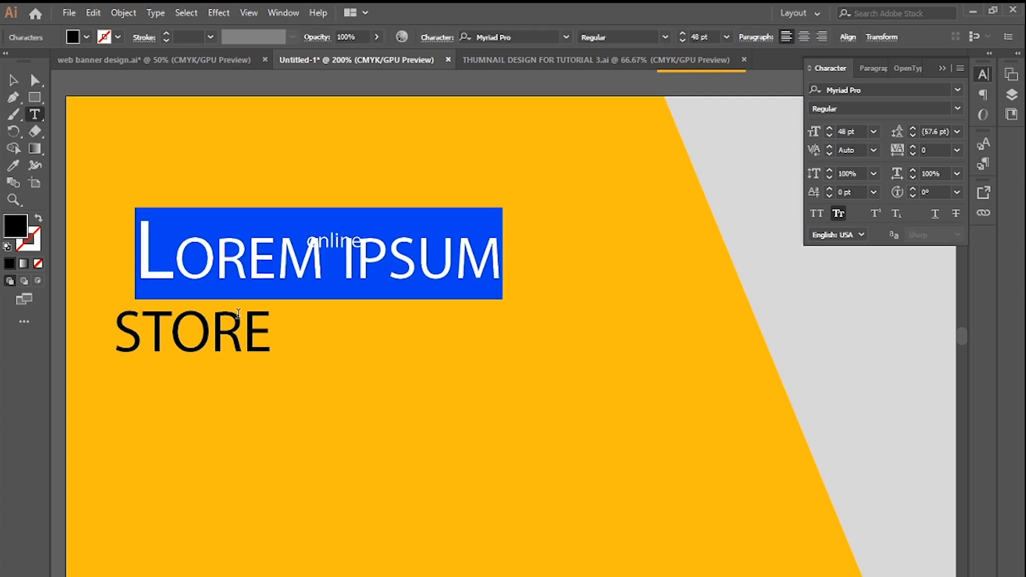
{"action": "type", "text": "SHO"}
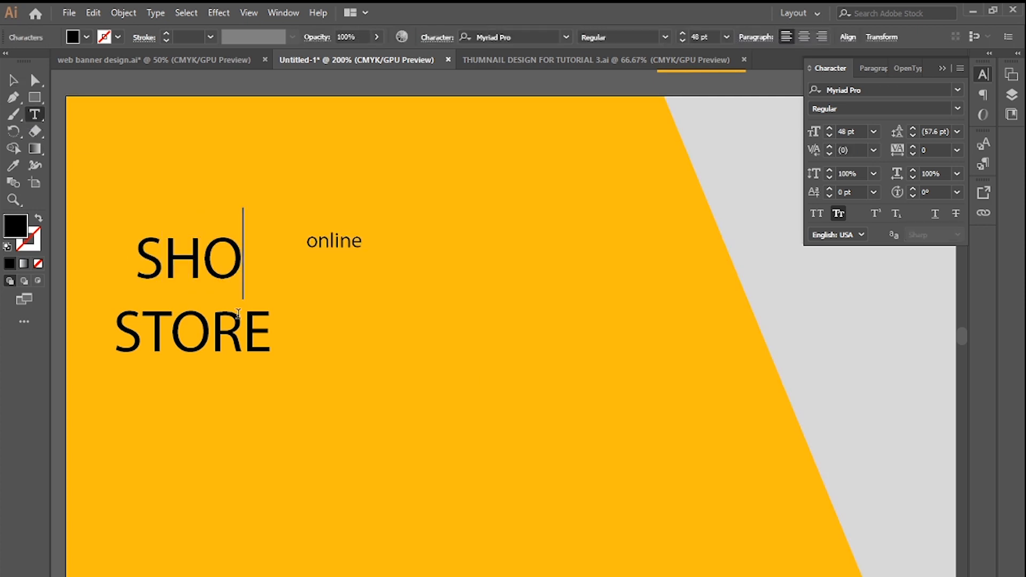
{"action": "type", "text": "ED"}
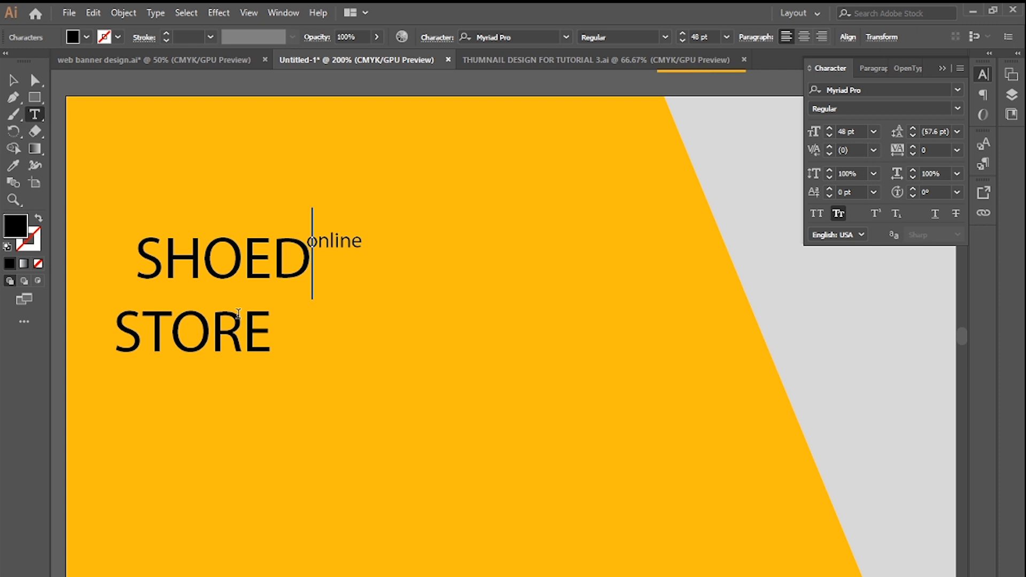
{"action": "key", "text": "BackSpace"}
{"action": "type", "text": "S"}
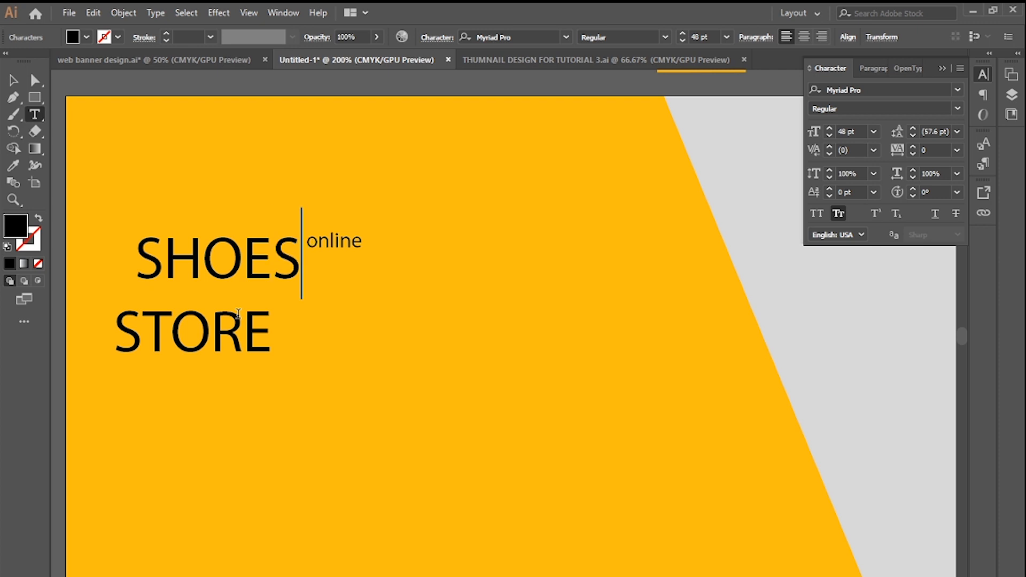
{"action": "left_click", "coordinate": [8, 83]}
- Move SHOES down to sit just above STORE and nudge STORE left to align their left edges
{"action": "left_click_drag", "start_coordinate": [253, 275], "coordinate": [226, 293]}
{"action": "left_click", "coordinate": [320, 295]}
{"action": "left_click", "coordinate": [253, 334]}
{"action": "key", "text": "Left"}
{"action": "key", "text": "Left"}
{"action": "key", "text": "Left"}
- Set the font size of SHOES and STORE to 60 pt and move STORE slightly down
{"action": "left_click", "coordinate": [245, 298], "text": "shift"}
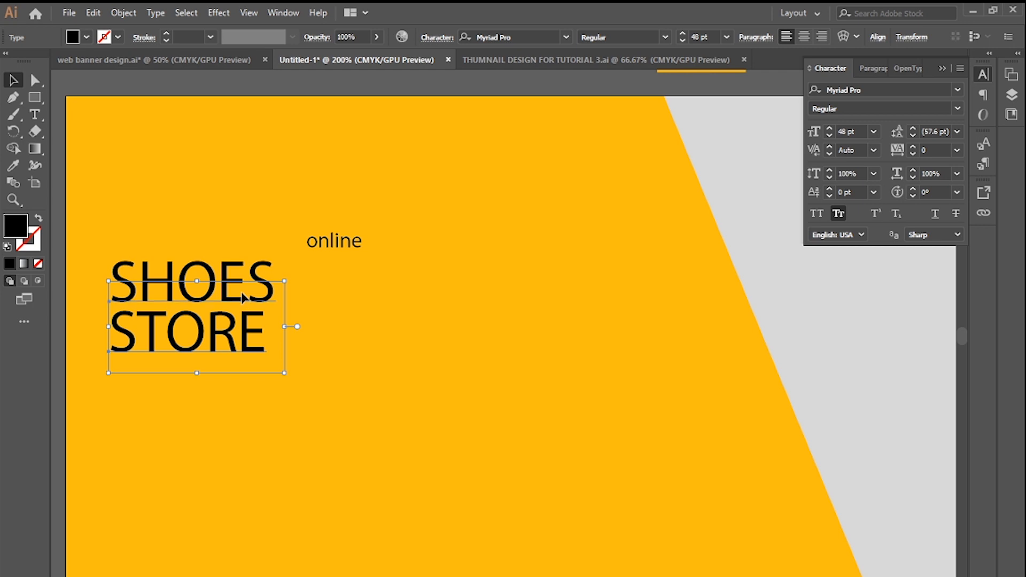
{"action": "left_click", "coordinate": [873, 132]}
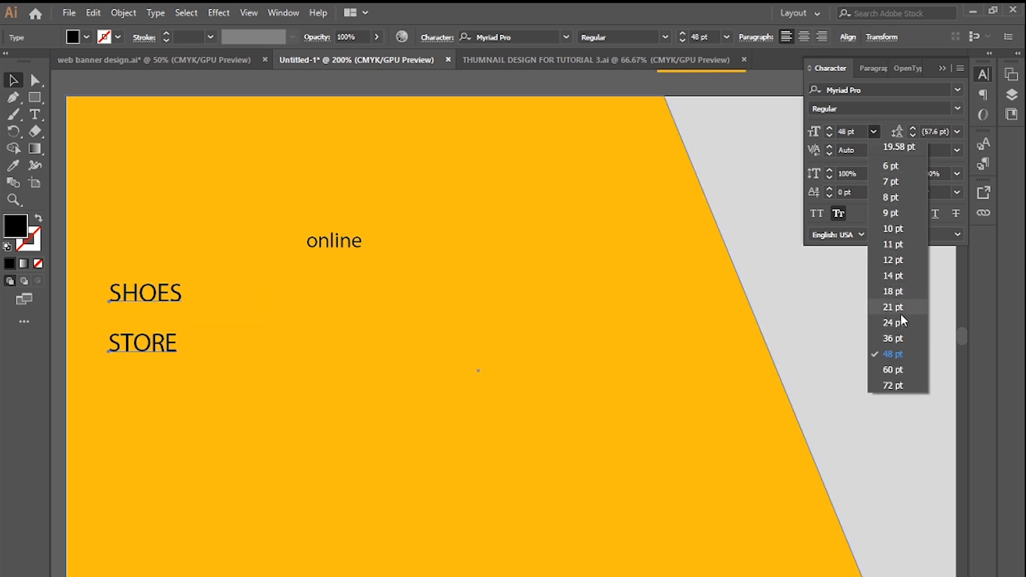
{"action": "left_click", "coordinate": [905, 371]}
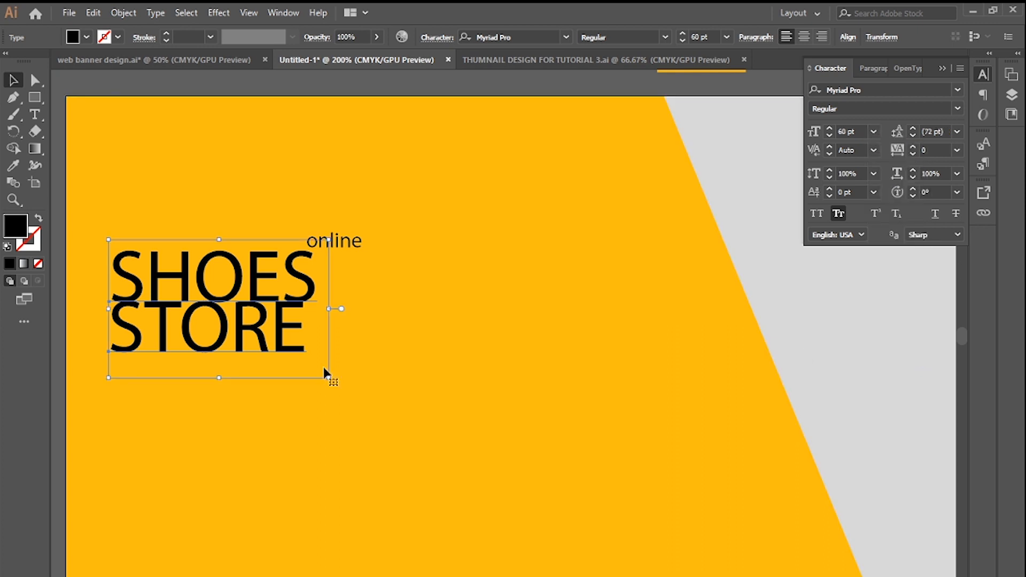
{"action": "left_click", "coordinate": [324, 396]}
{"action": "left_click", "coordinate": [297, 354]}
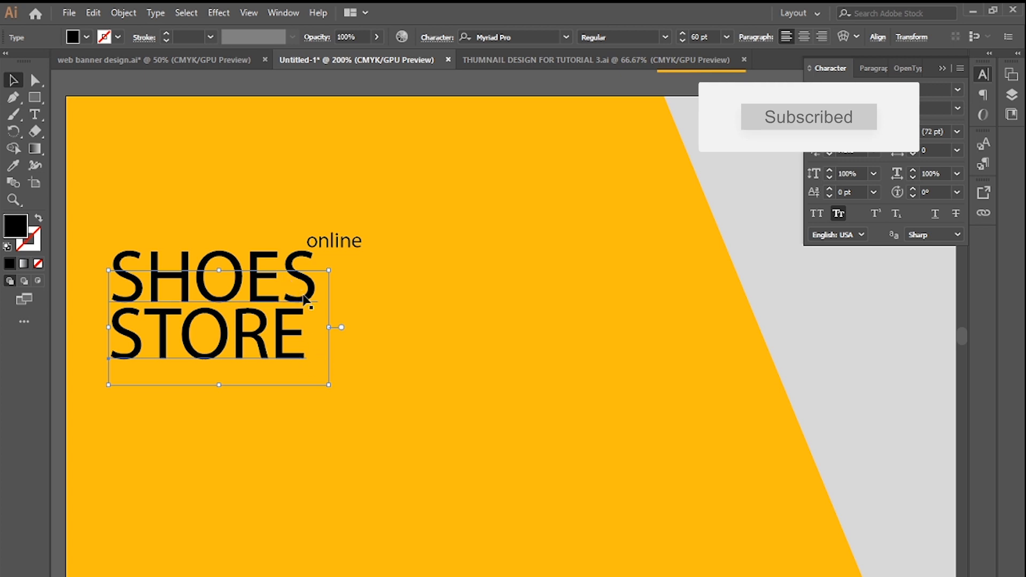
- Set the tracking of SHOES and STORE to 75
{"action": "left_click", "coordinate": [291, 353], "text": "shift"}
{"action": "left_click", "coordinate": [957, 132]}
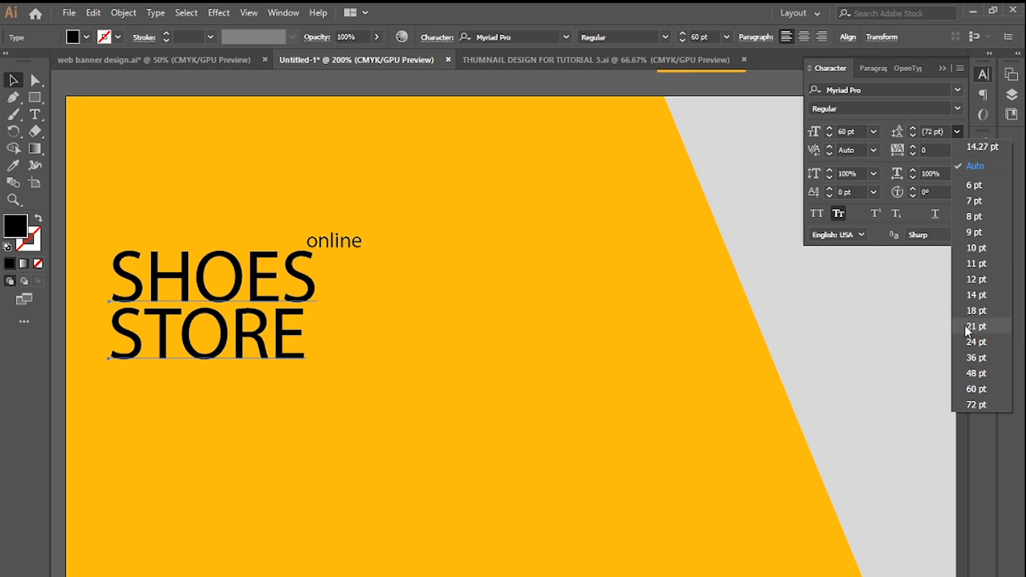
{"action": "left_click", "coordinate": [957, 131]}
{"action": "left_click", "coordinate": [956, 150]}
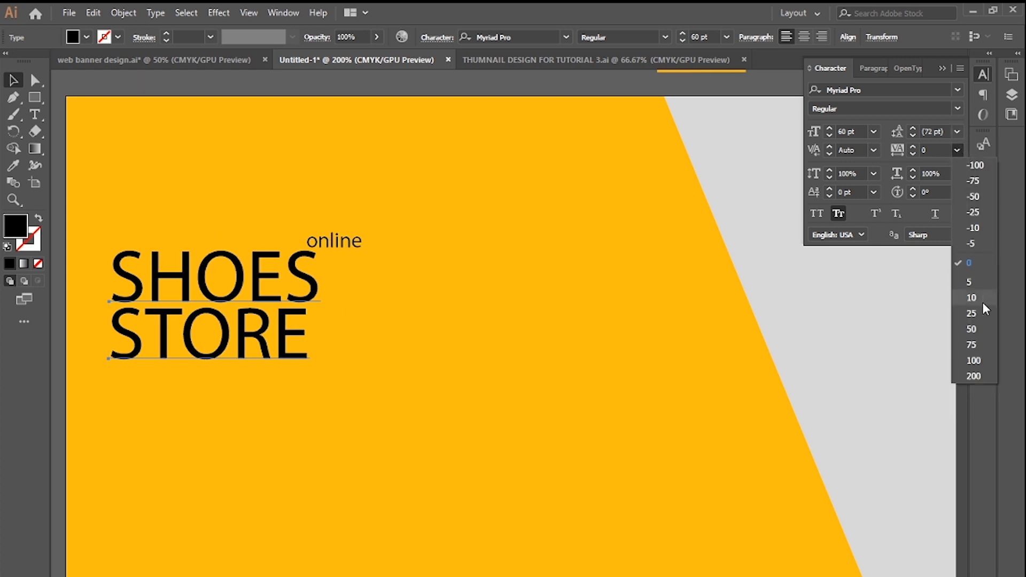
{"action": "left_click", "coordinate": [977, 344]}
{"action": "left_click", "coordinate": [440, 366]}
- Nudge STORE slightly to the right so its first letter lines up with the start of SHOES
{"action": "left_click", "coordinate": [288, 343]}
{"action": "key", "text": "Right"}
{"action": "key", "text": "Right"}
{"action": "key", "text": "Right"}
{"action": "key", "text": "Right"}
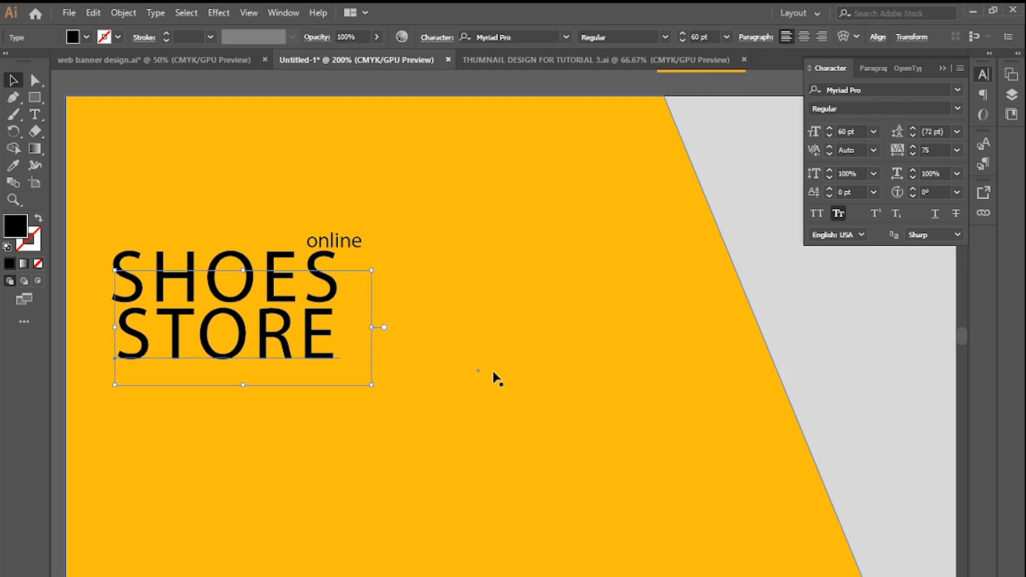
{"action": "key", "text": "Left"}
{"action": "key", "text": "Left"}
- Apply small caps to the "online" text above SHOES
{"action": "left_click", "coordinate": [343, 242]}
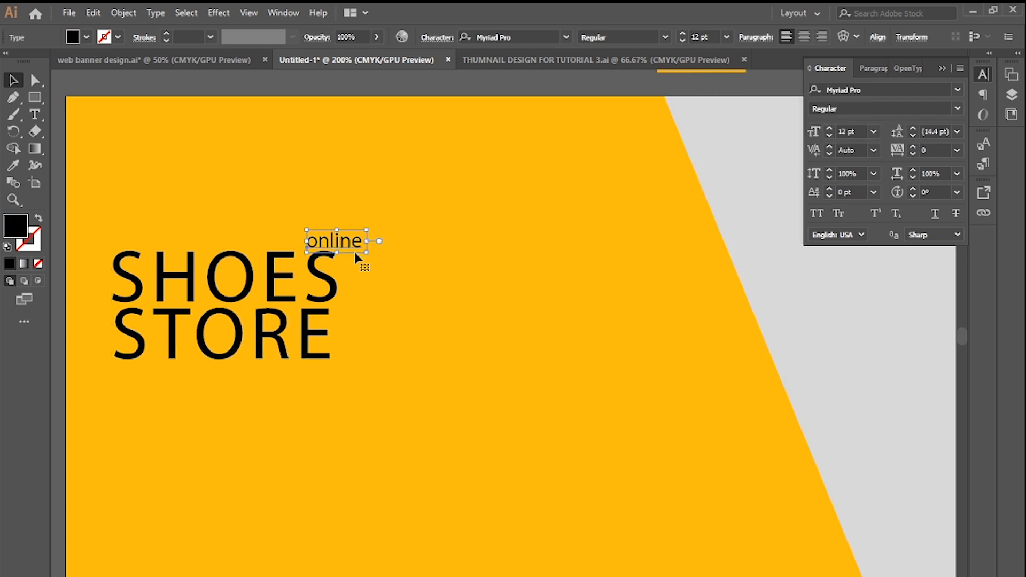
{"action": "left_click", "coordinate": [835, 215]}
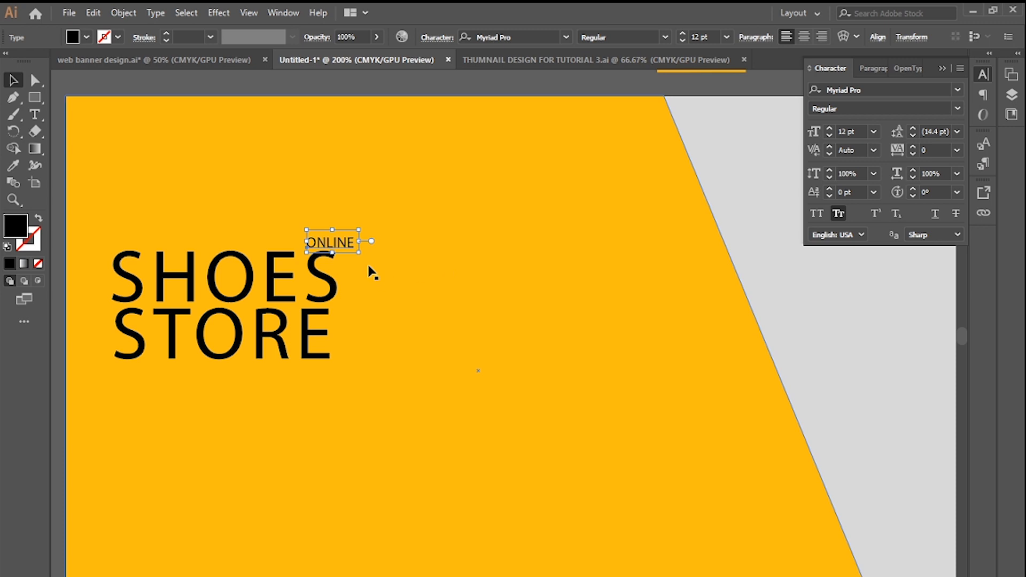
- Move ONLINE above the start of SHOES and enlarge it to about 18.3 pt
{"action": "left_click_drag", "start_coordinate": [357, 253], "coordinate": [169, 236]}
{"action": "left_click", "coordinate": [258, 220]}
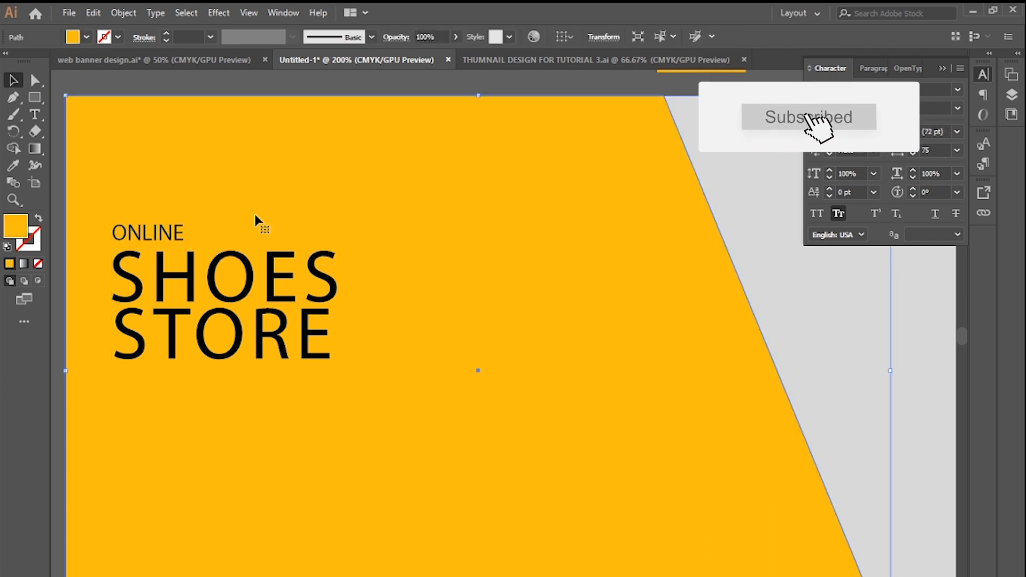
{"action": "left_click", "coordinate": [182, 243]}
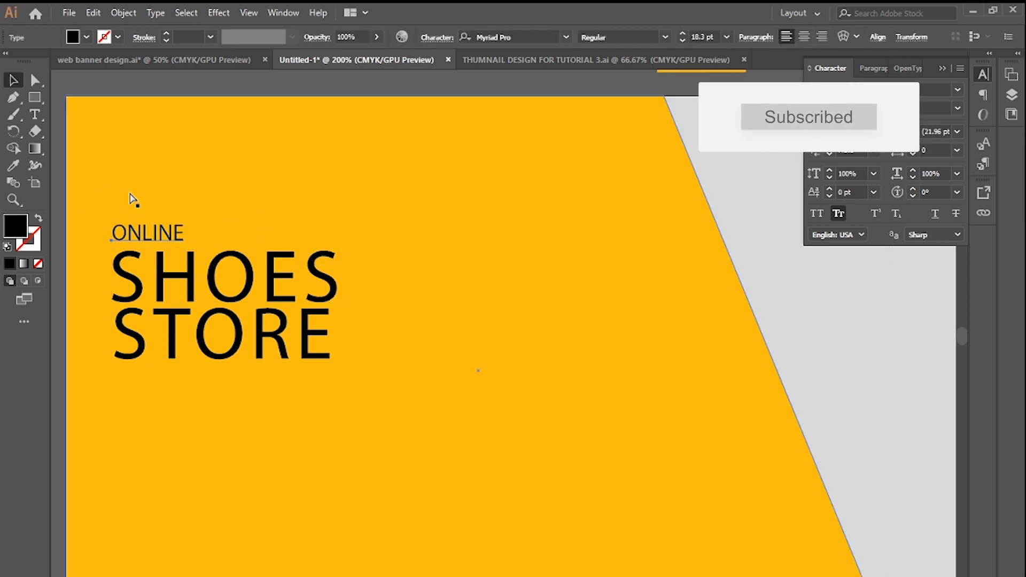
- Show the rulers, place a vertical guide along the text's left edge, and align ONLINE, SHOES and STORE to it
{"action": "key", "text": "ctrl+r"}
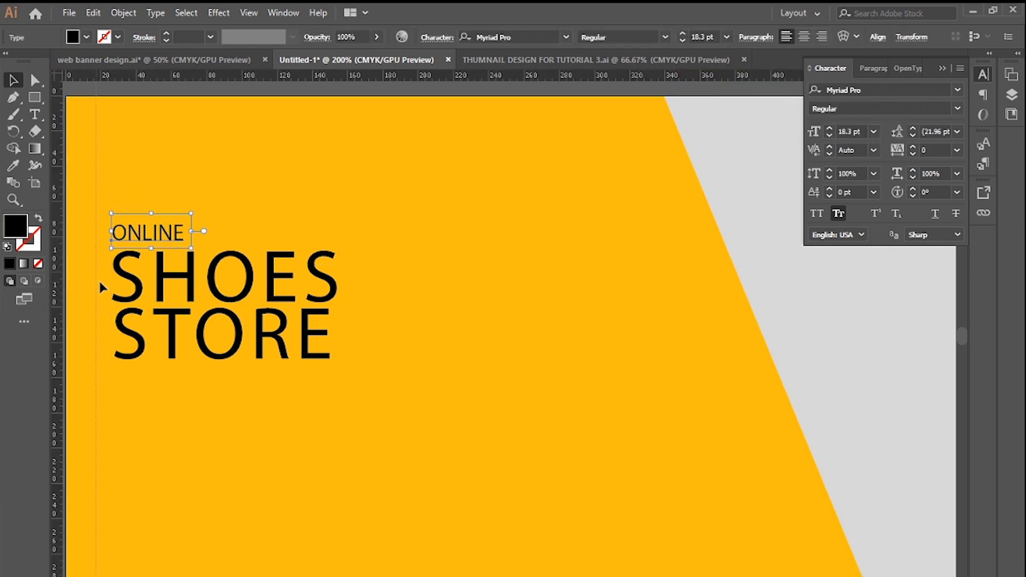
{"action": "left_click_drag", "start_coordinate": [115, 291], "coordinate": [114, 286]}
{"action": "left_click", "coordinate": [176, 229]}
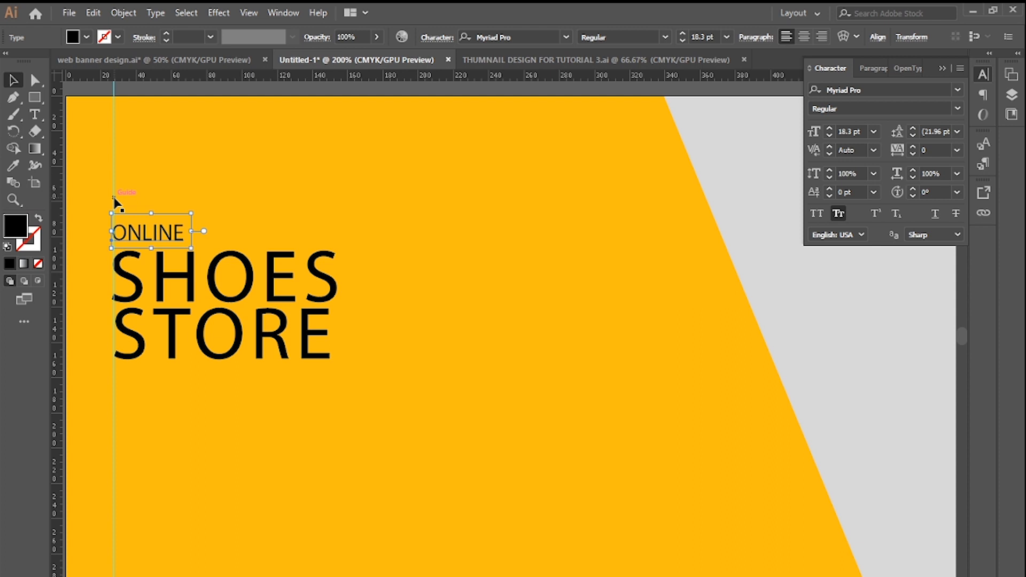
{"action": "left_click", "coordinate": [166, 287], "text": "shift"}
{"action": "left_click", "coordinate": [174, 323], "text": "shift"}
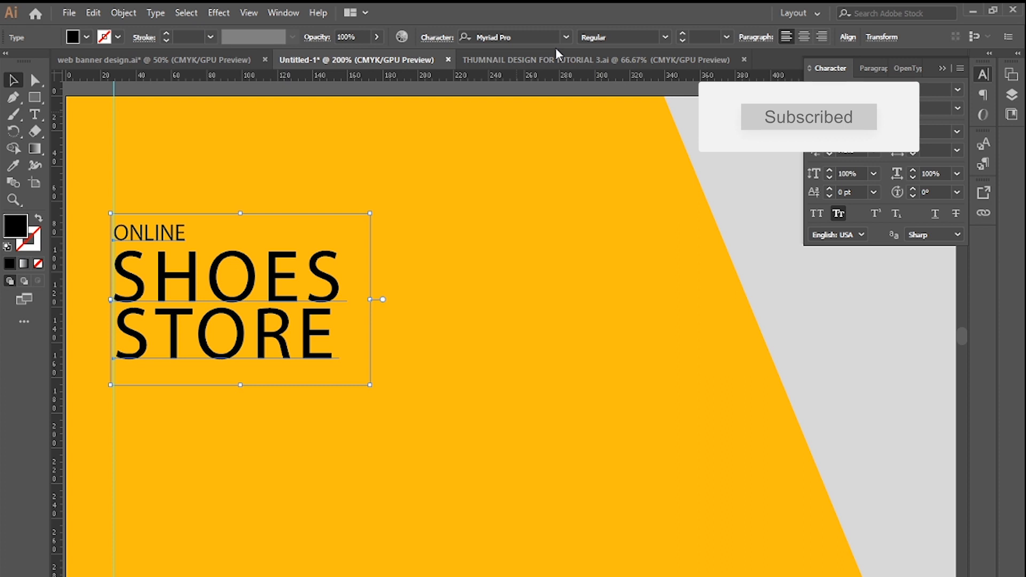
{"action": "left_click", "coordinate": [247, 149]}
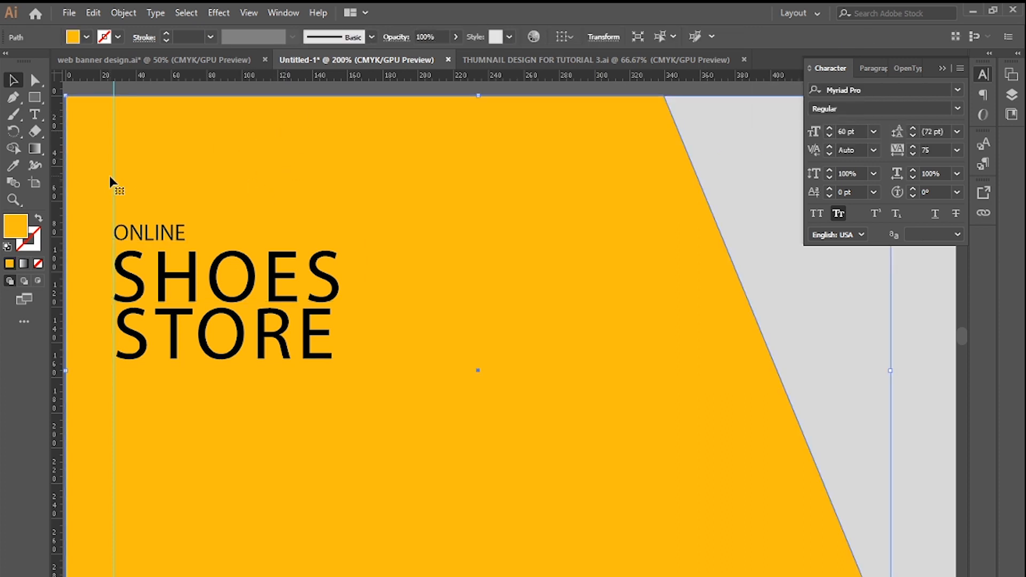
- Nudge ONLINE slightly down so it sits closer to SHOES
{"action": "left_click", "coordinate": [186, 232]}
{"action": "key", "text": "Down"}
{"action": "key", "text": "Down"}
{"action": "key", "text": "Down"}
{"action": "key", "text": "Down"}
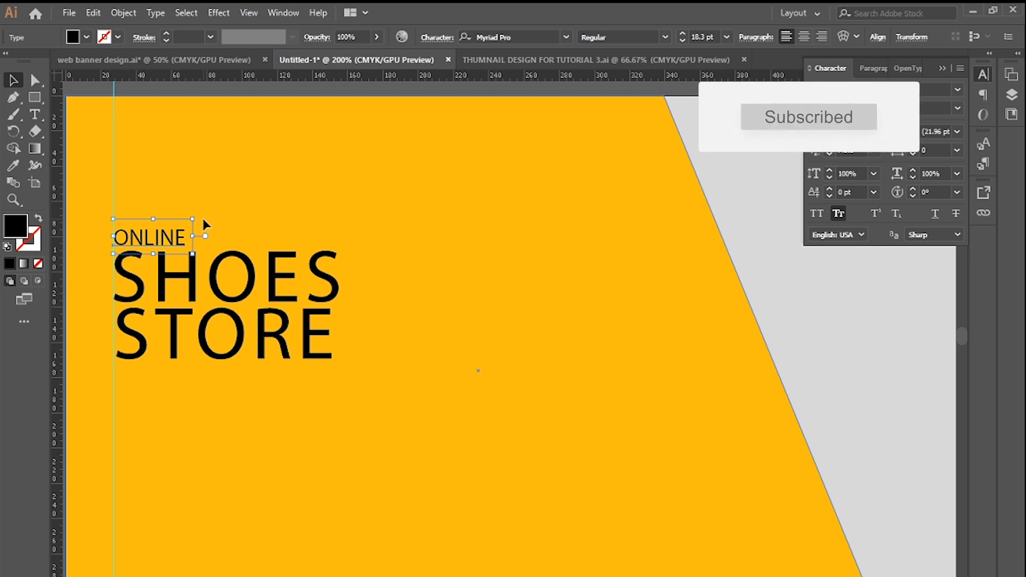
{"action": "left_click", "coordinate": [205, 226]}
- Set the font style of SHOES and STORE to Semibold
{"action": "left_click", "coordinate": [169, 241]}
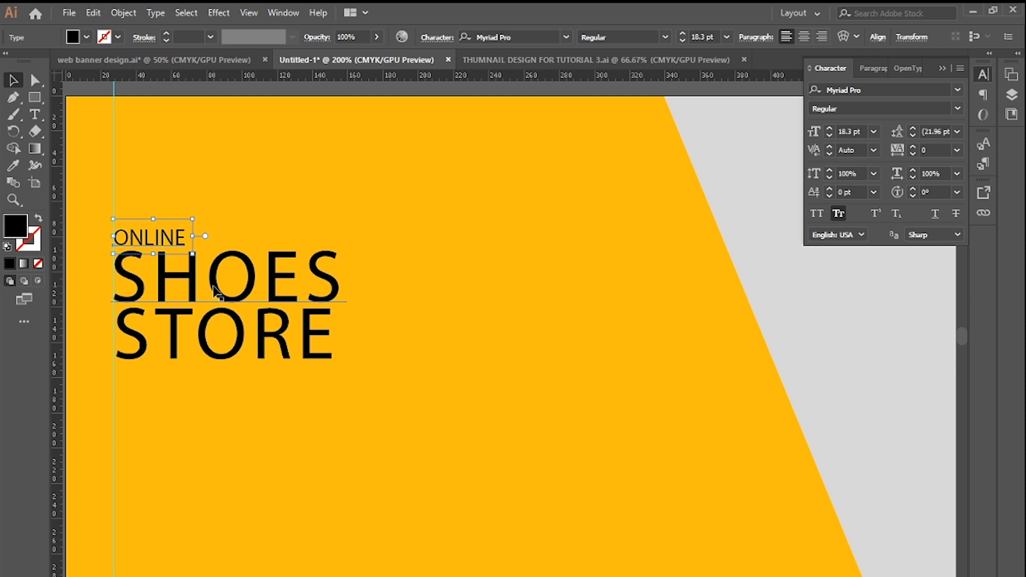
{"action": "left_click", "coordinate": [270, 346]}
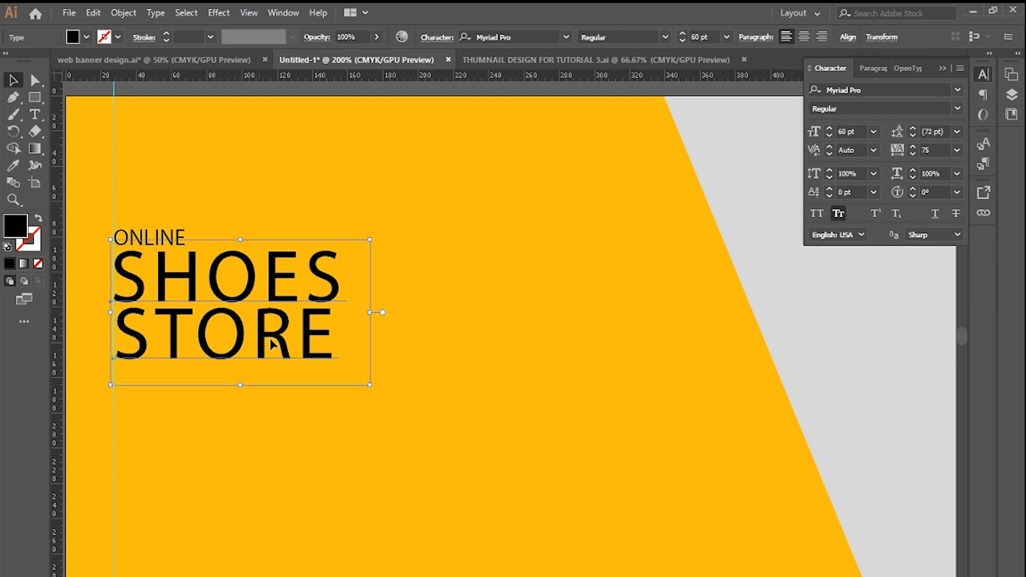
{"action": "left_click", "coordinate": [957, 110]}
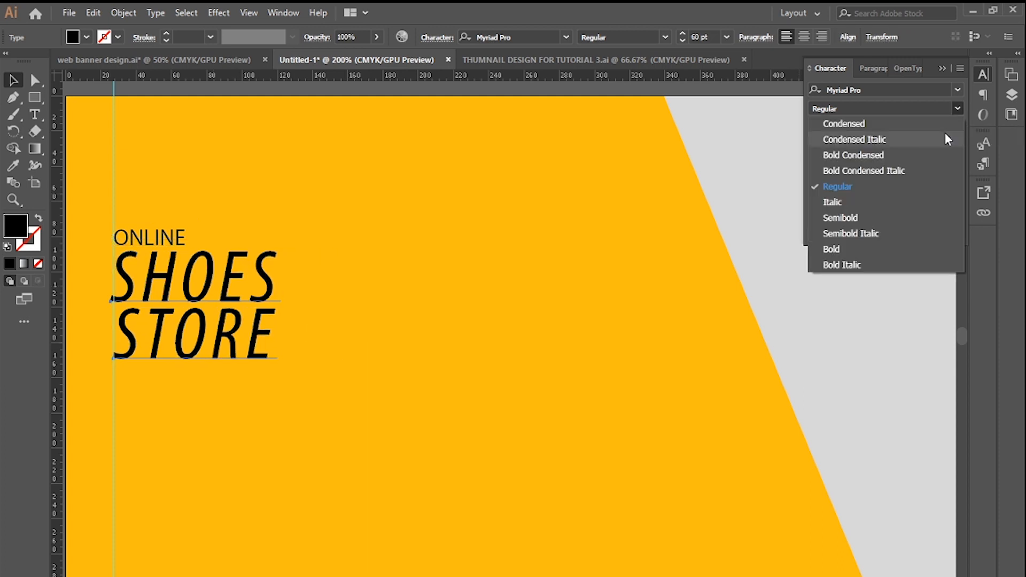
{"action": "left_click", "coordinate": [909, 224]}
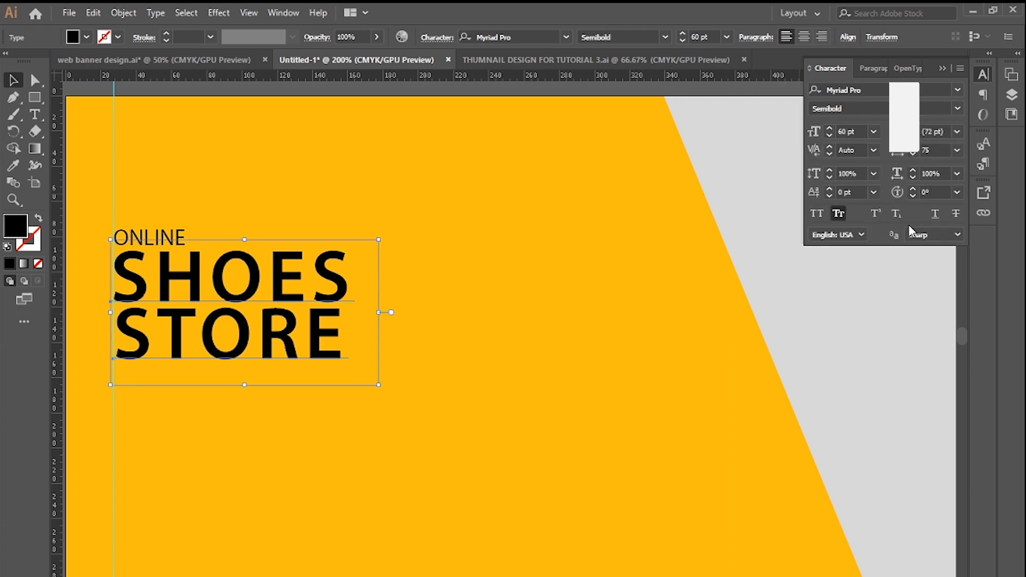
- Change the fill of ONLINE, SHOES and STORE to white (FFFFFF)
{"action": "left_click", "coordinate": [140, 235], "text": "shift"}
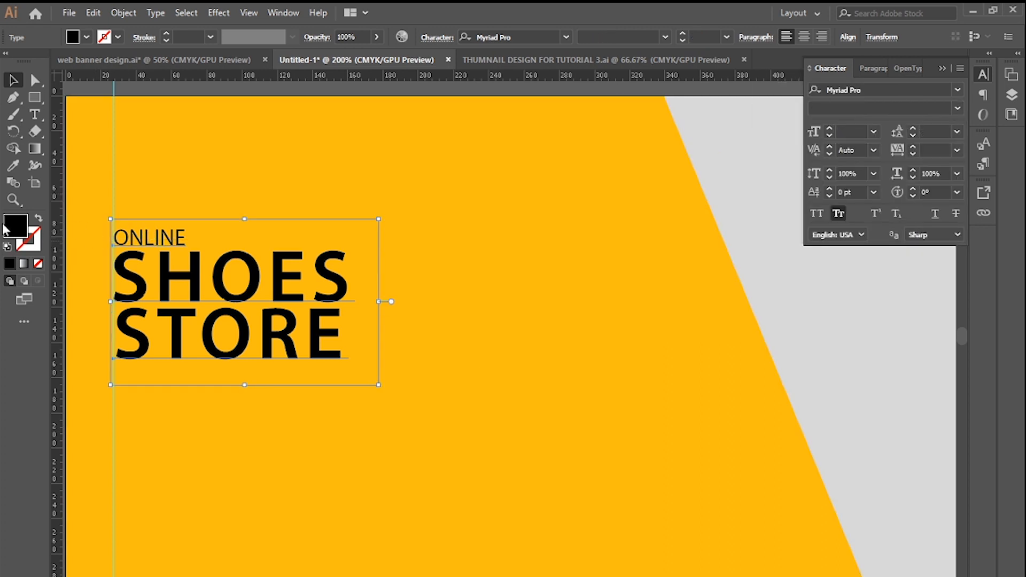
{"action": "double_click", "coordinate": [21, 231]}
{"action": "left_click_drag", "start_coordinate": [342, 226], "coordinate": [313, 198]}
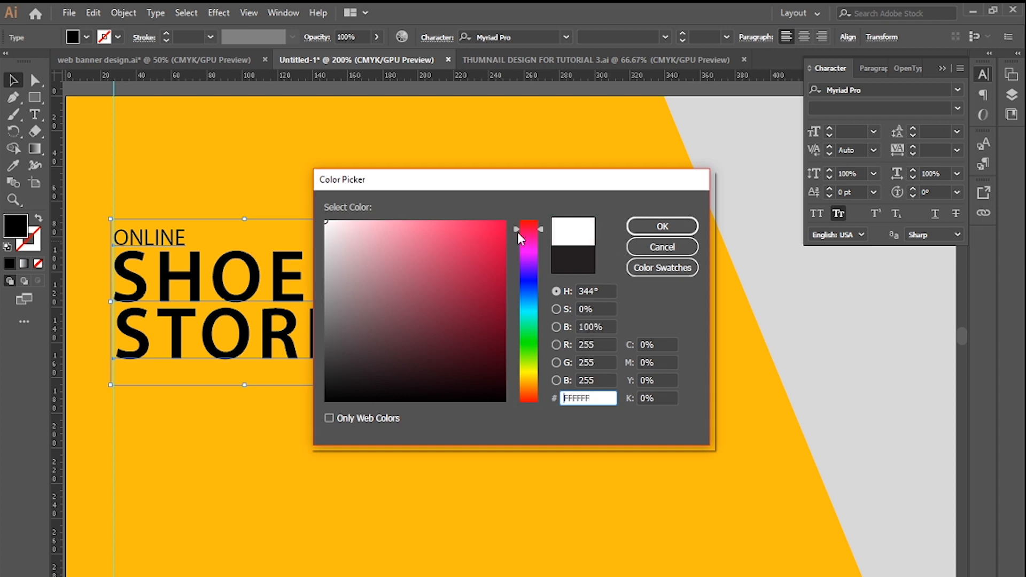
{"action": "left_click", "coordinate": [643, 227]}
{"action": "left_click", "coordinate": [402, 187]}
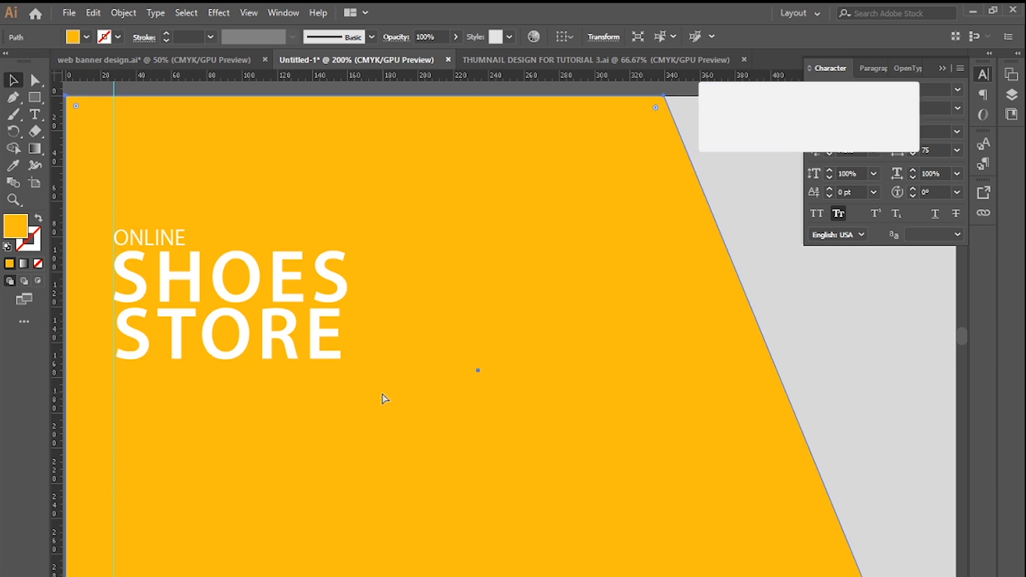
{"action": "key", "text": "ctrl+minus"}
{"action": "key", "text": "ctrl+minus"}
{"action": "left_click_drag", "start_coordinate": [575, 327], "coordinate": [399, 328]}
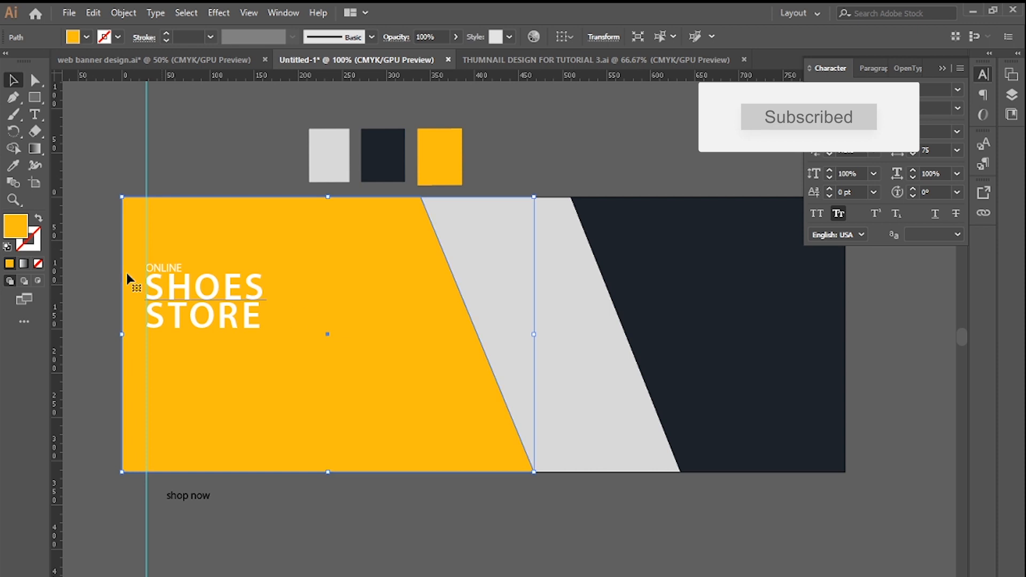
{"action": "left_click", "coordinate": [34, 114]}
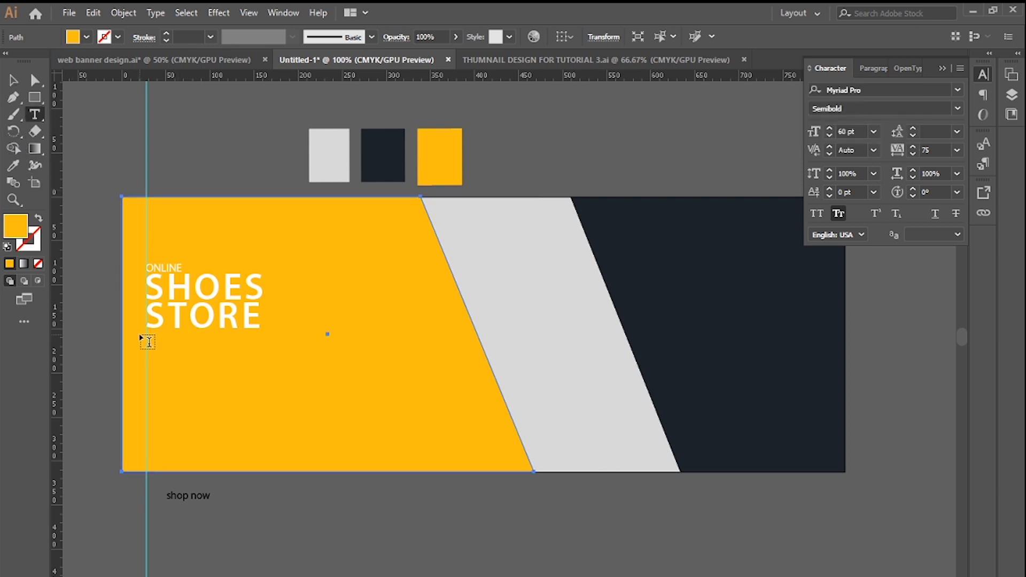
{"action": "left_click_drag", "start_coordinate": [138, 333], "coordinate": [368, 410]}
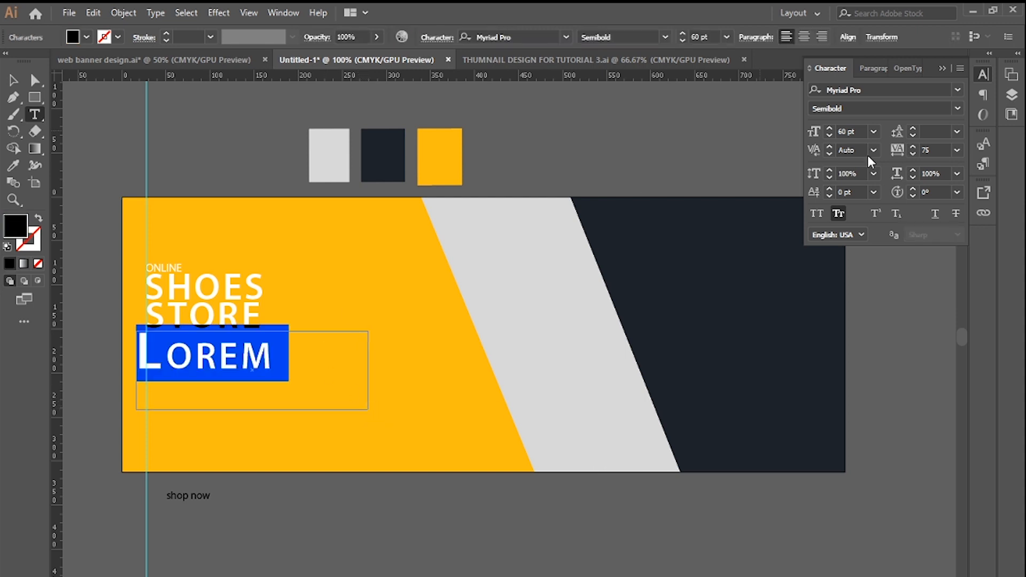
{"action": "left_click", "coordinate": [872, 132]}
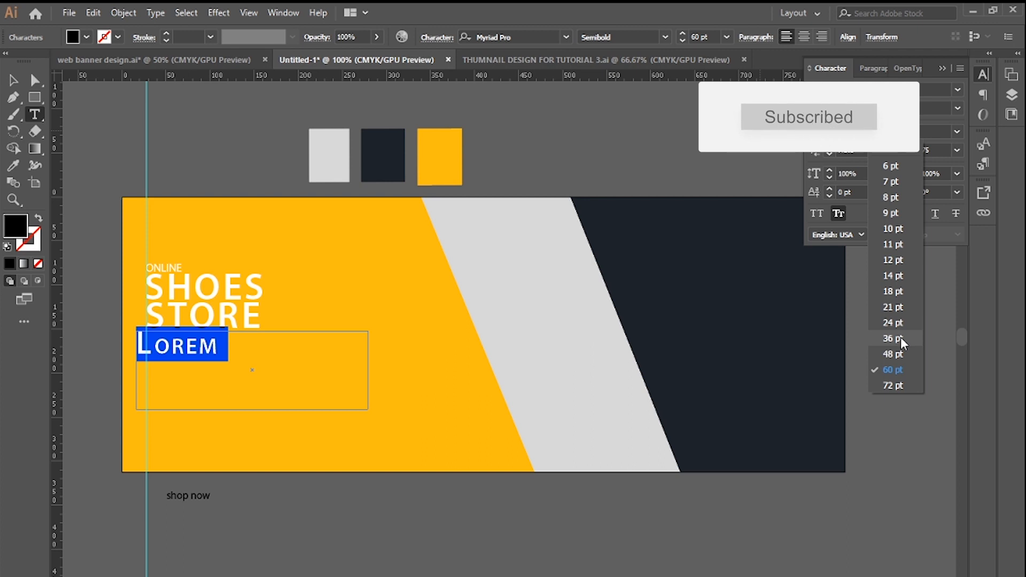
{"action": "left_click", "coordinate": [894, 230]}
{"action": "key", "text": "BackSpace"}
{"action": "left_click", "coordinate": [13, 81]}
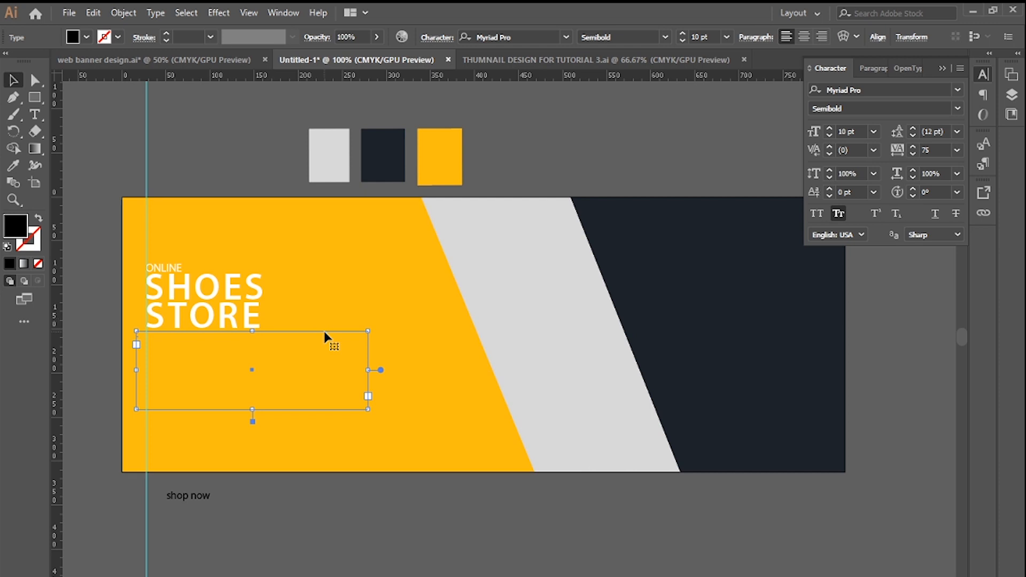
{"action": "key", "text": "Delete"}
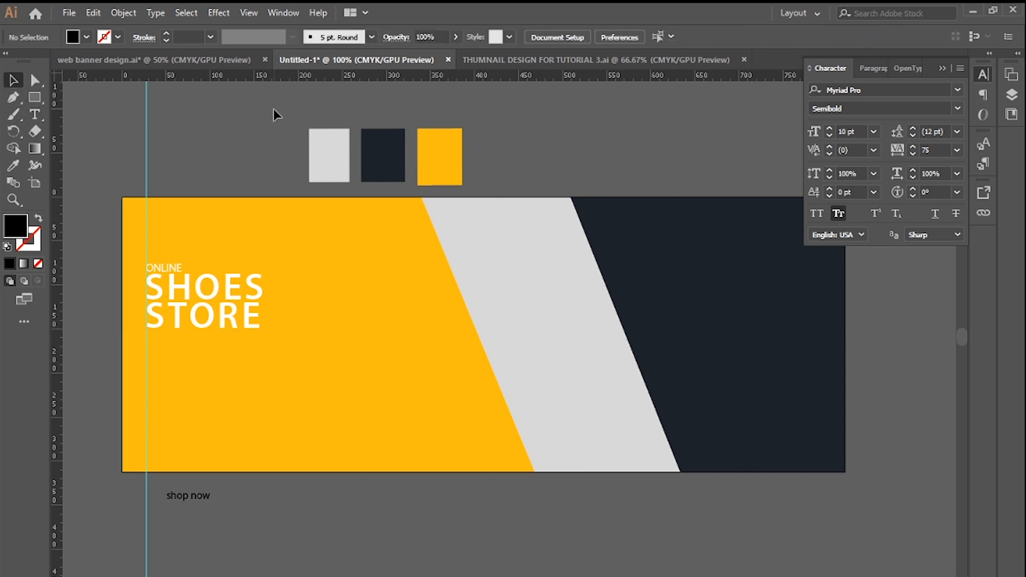
- Add a text area with placeholder Lorem ipsum below STORE, set it to 11 pt, and align its left edge with the guide
{"action": "left_click", "coordinate": [34, 114]}
{"action": "left_click_drag", "start_coordinate": [138, 334], "coordinate": [377, 414]}
{"action": "left_click", "coordinate": [13, 80]}
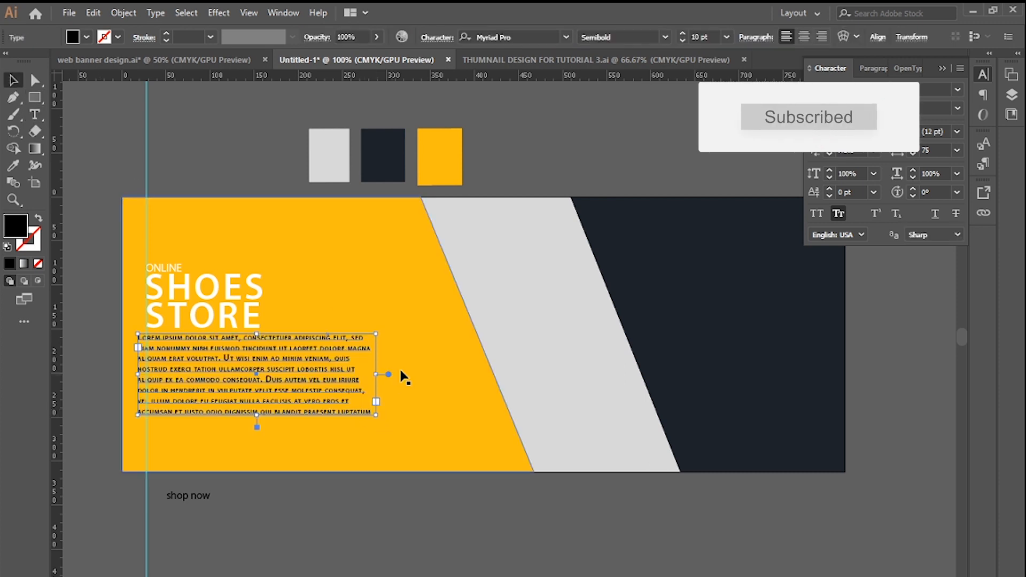
{"action": "left_click", "coordinate": [873, 131]}
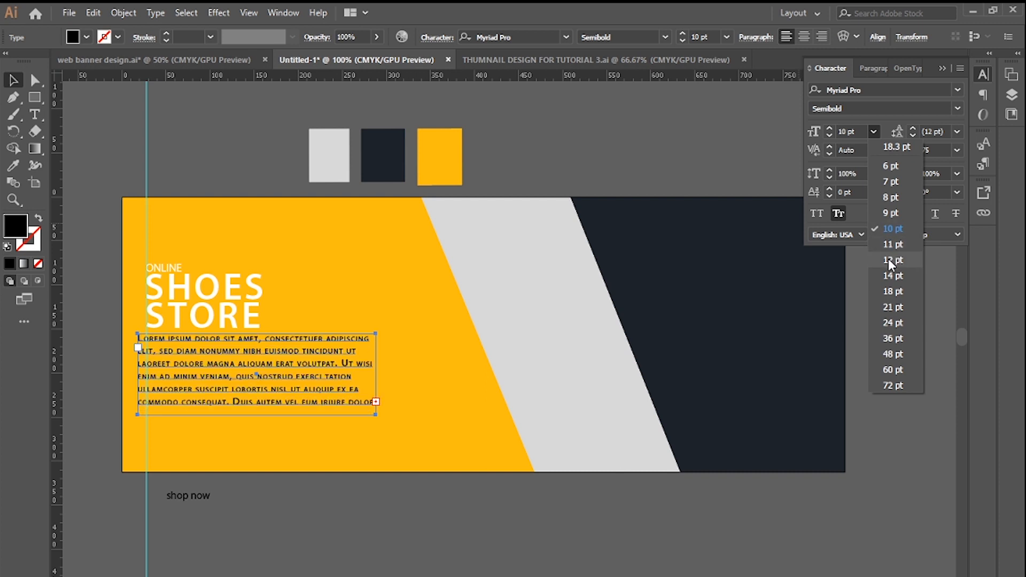
{"action": "left_click", "coordinate": [890, 244]}
{"action": "mouse_move", "coordinate": [265, 380]}
{"action": "left_mouse_down"}
{"action": "mouse_move", "coordinate": [285, 384]}
{"action": "mouse_move", "coordinate": [271, 373]}
{"action": "left_mouse_up"}
{"action": "left_click", "coordinate": [299, 487]}
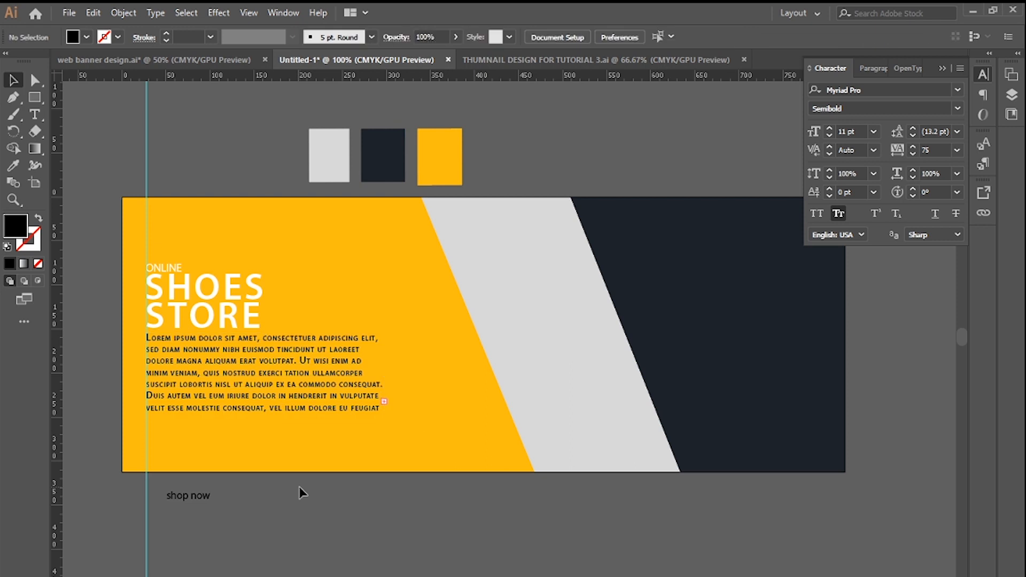
- Move the placeholder paragraph slightly down to leave a gap under STORE and shorten its text frame
{"action": "left_click", "coordinate": [268, 403]}
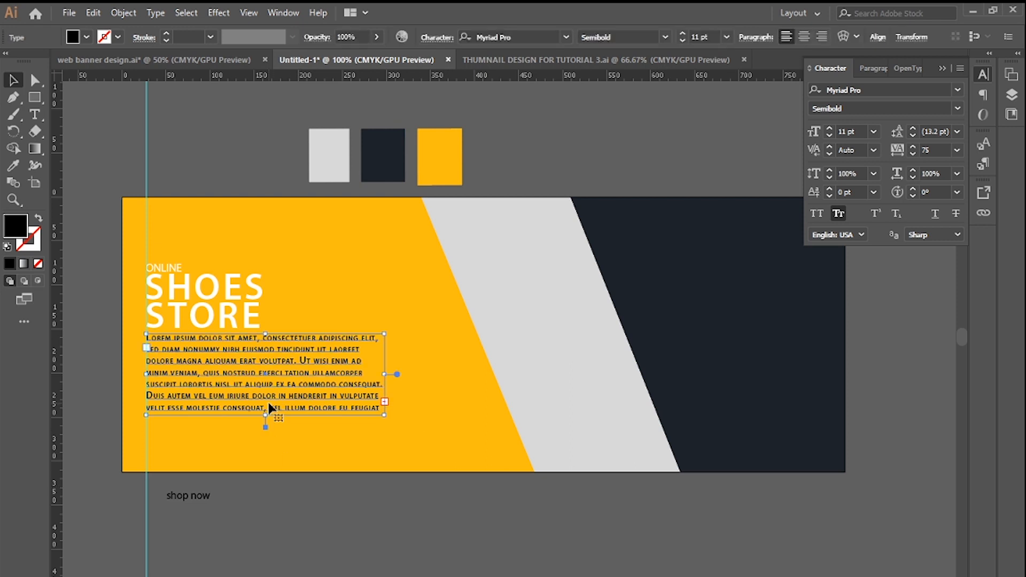
{"action": "left_click_drag", "start_coordinate": [268, 403], "coordinate": [272, 431]}
{"action": "left_click", "coordinate": [293, 508]}
{"action": "left_click", "coordinate": [242, 389]}
{"action": "key", "text": "Up"}
{"action": "key", "text": "Up"}
{"action": "key", "text": "Up"}
{"action": "key", "text": "Up"}
{"action": "left_click", "coordinate": [314, 533]}
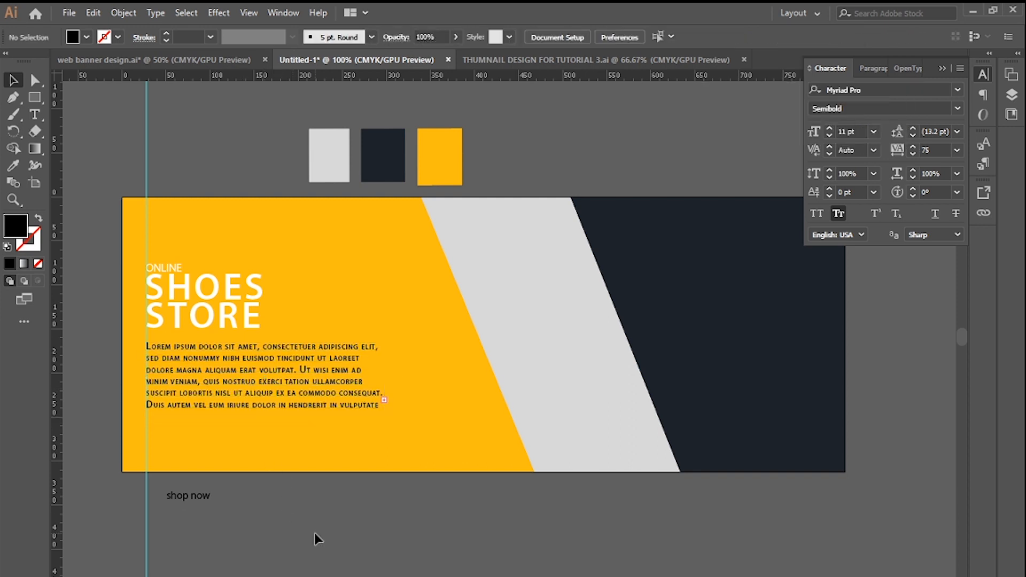
- Change the placeholder paragraph's font to Acumin Variable Concept
{"action": "left_click", "coordinate": [275, 404]}
{"action": "left_click", "coordinate": [920, 90]}
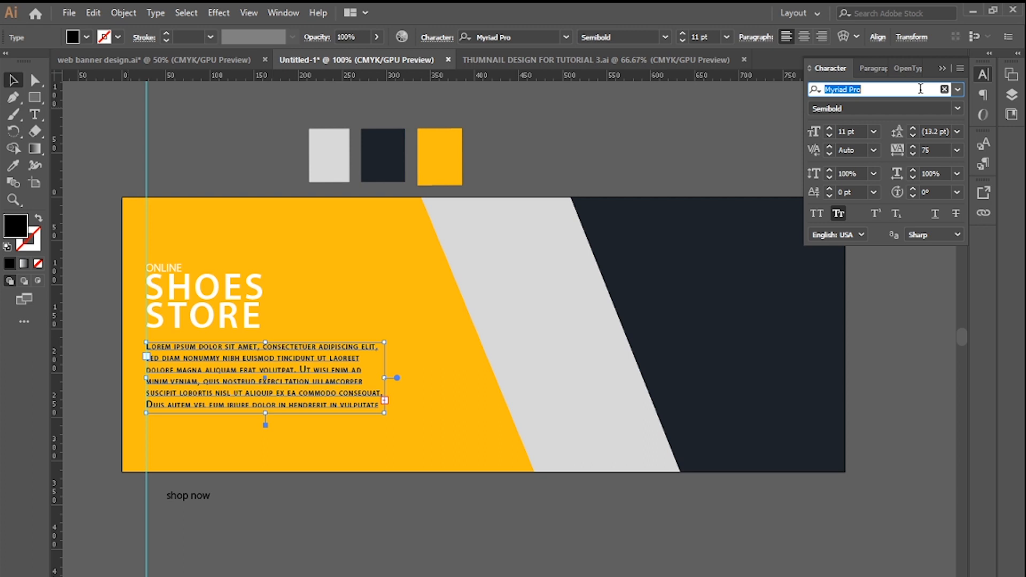
{"action": "key", "text": "BackSpace"}
{"action": "type", "text": "a"}
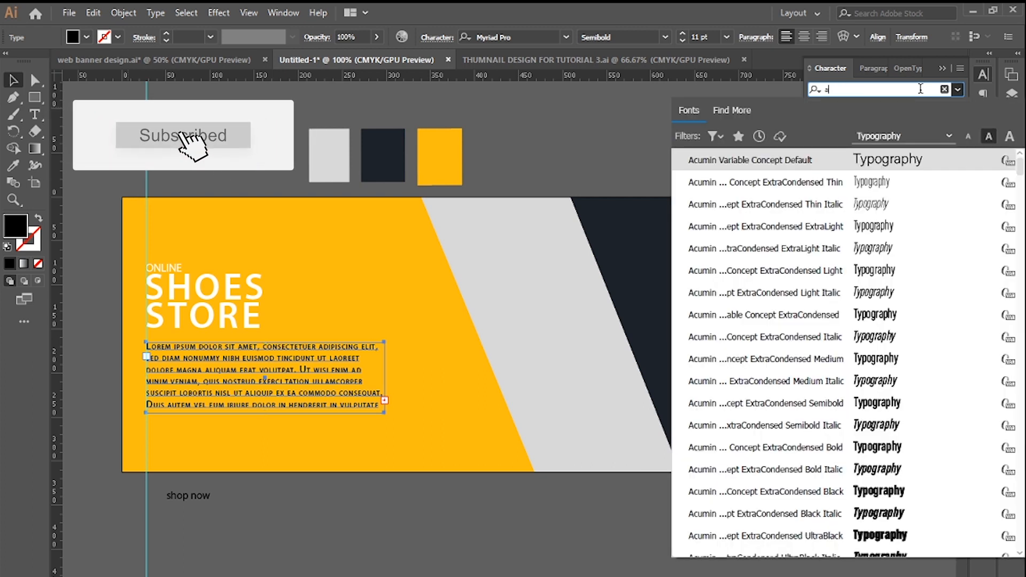
{"action": "type", "text": "cum"}
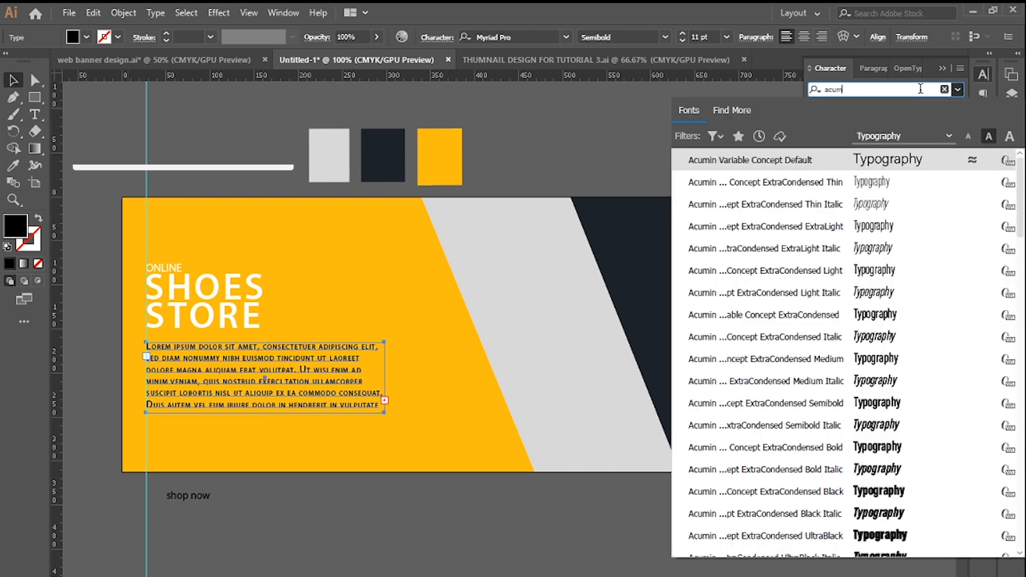
{"action": "left_click", "coordinate": [868, 161]}
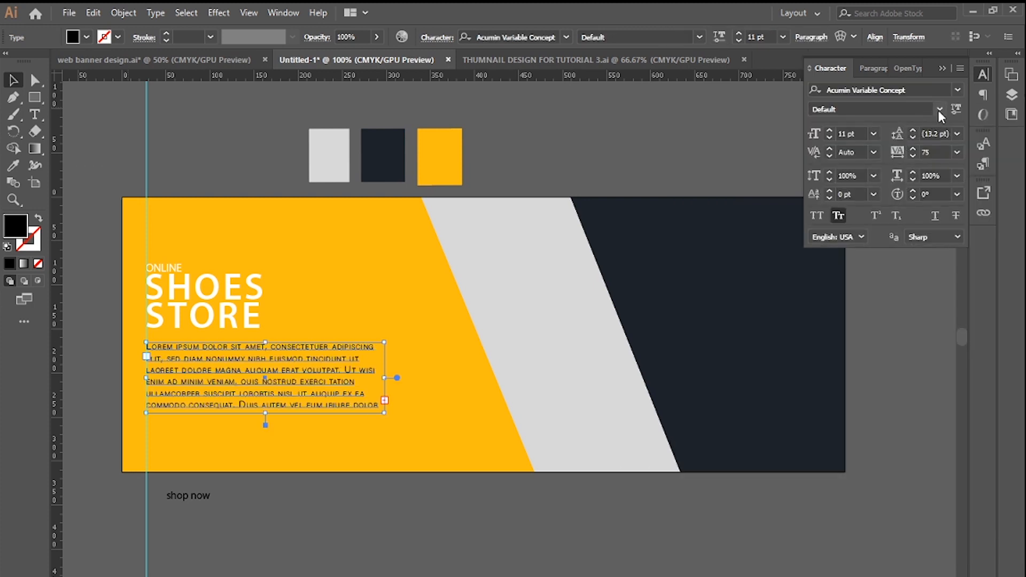
- Try other Acumin Variable Concept styles, such as Condensed Thin, on the placeholder paragraph
{"action": "left_click", "coordinate": [939, 109]}
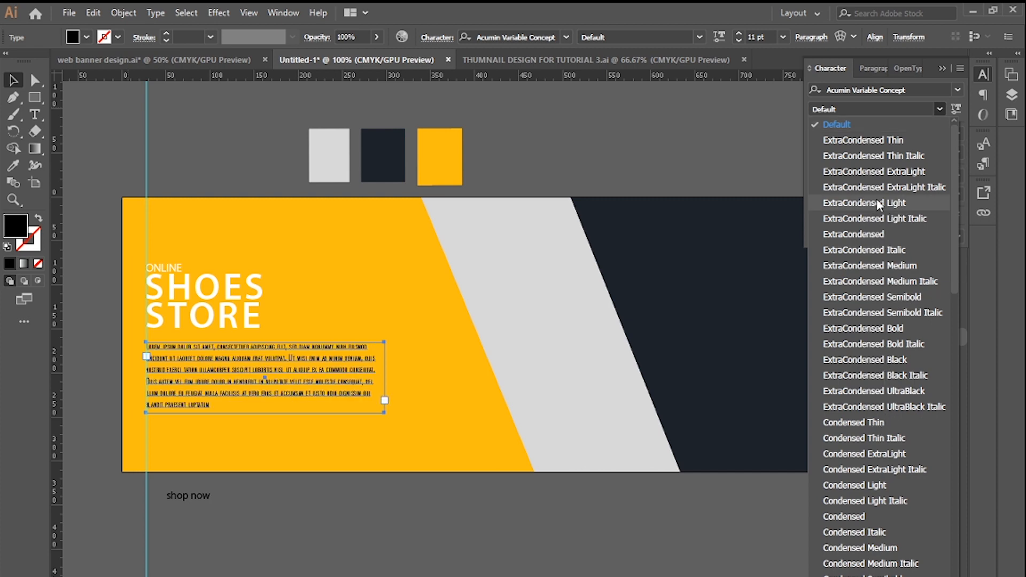
{"action": "left_click", "coordinate": [876, 107]}
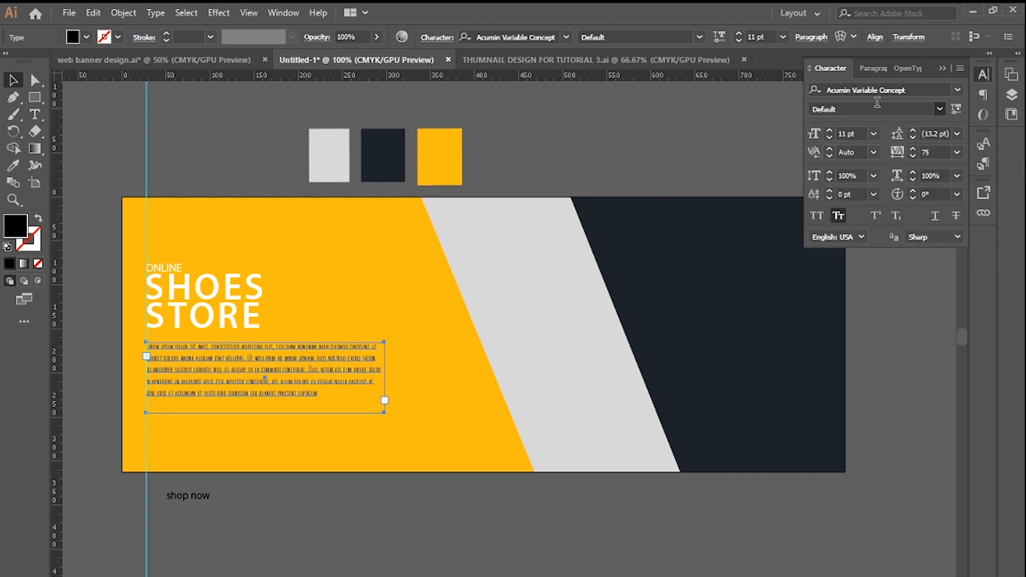
{"action": "type", "text": "Condensed Thin"}
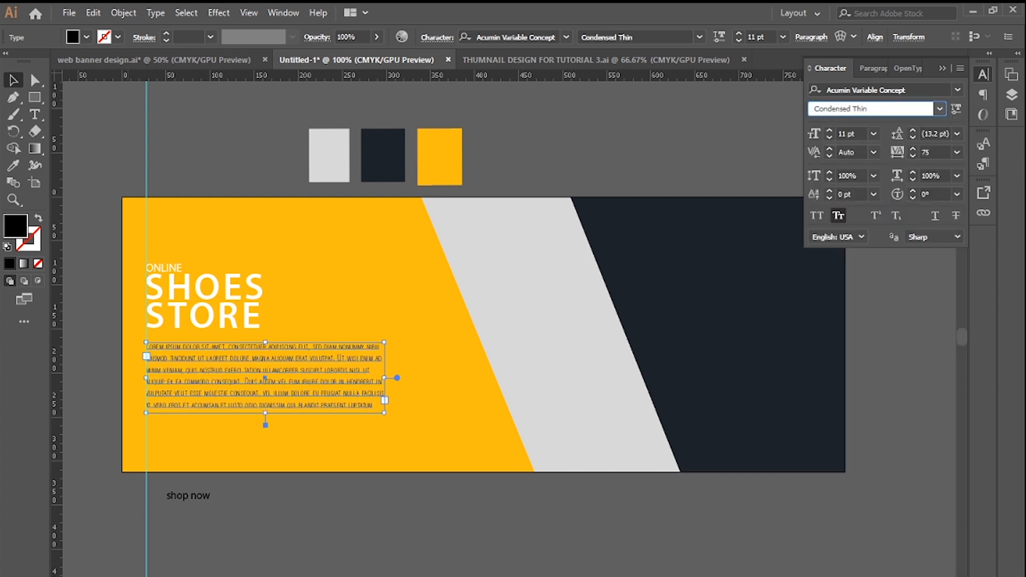
{"action": "key", "text": "BackSpace"}
{"action": "key", "text": "BackSpace"}
{"action": "key", "text": "BackSpace"}
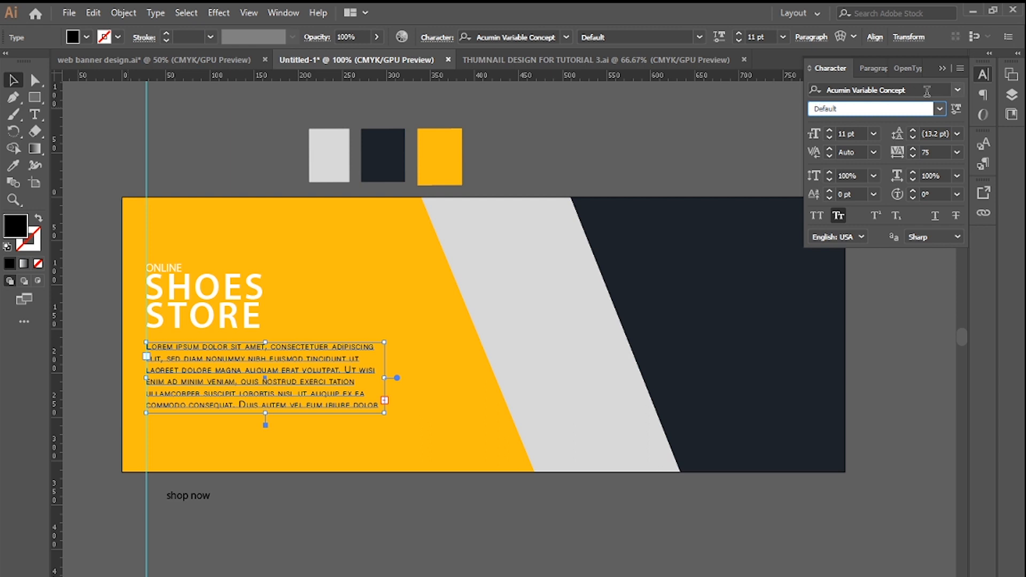
{"action": "double_click", "coordinate": [851, 108]}
{"action": "key", "text": "BackSpace"}
{"action": "left_click", "coordinate": [940, 109]}
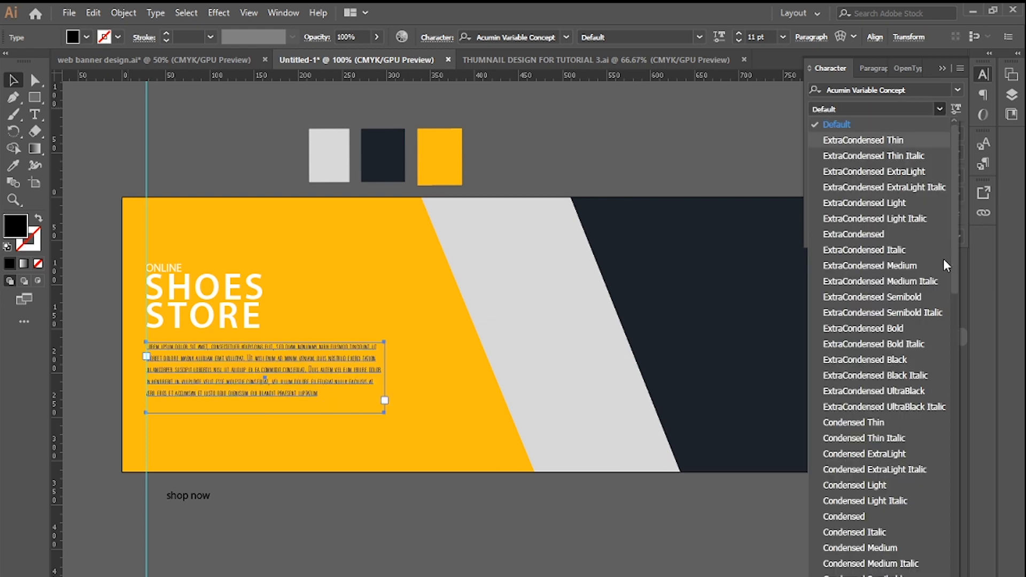
{"action": "left_click_drag", "start_coordinate": [951, 264], "coordinate": [958, 323]}
{"action": "left_click", "coordinate": [906, 319]}
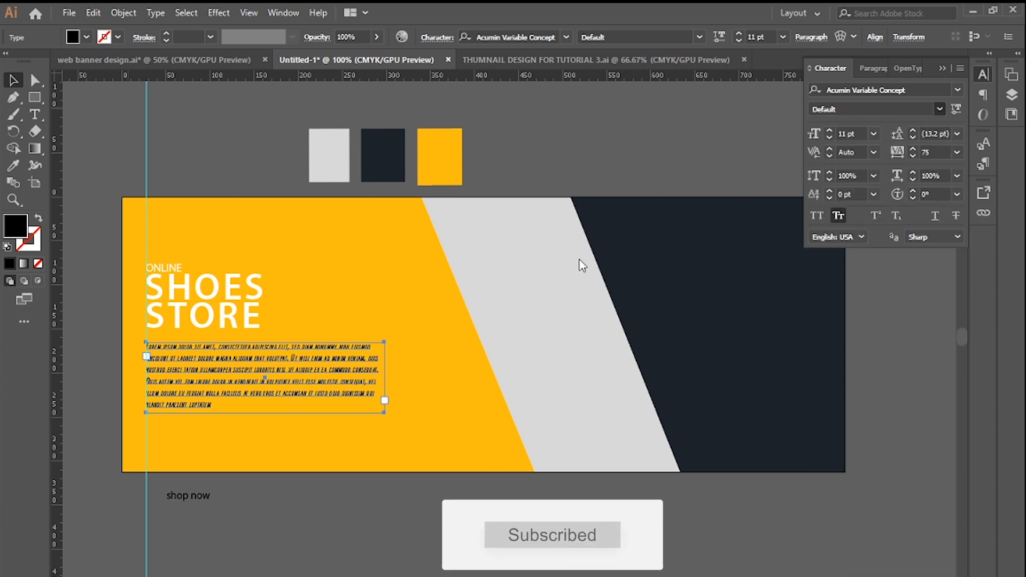
- Set the placeholder paragraph's font style to Condensed Light and its fill colour to white
{"action": "left_click", "coordinate": [363, 466]}
{"action": "left_click", "coordinate": [326, 404]}
{"action": "double_click", "coordinate": [33, 241]}
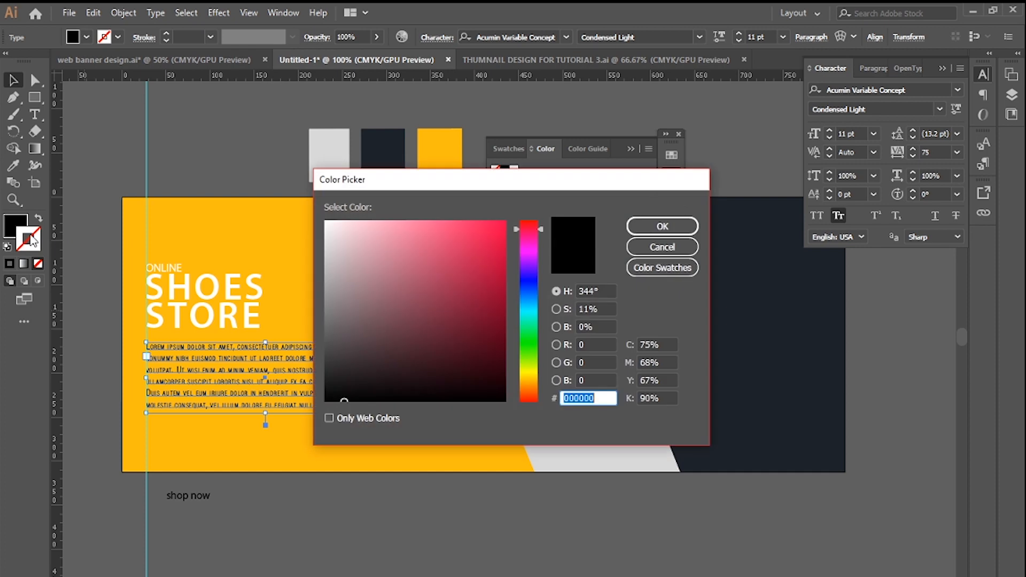
{"action": "left_click", "coordinate": [662, 227]}
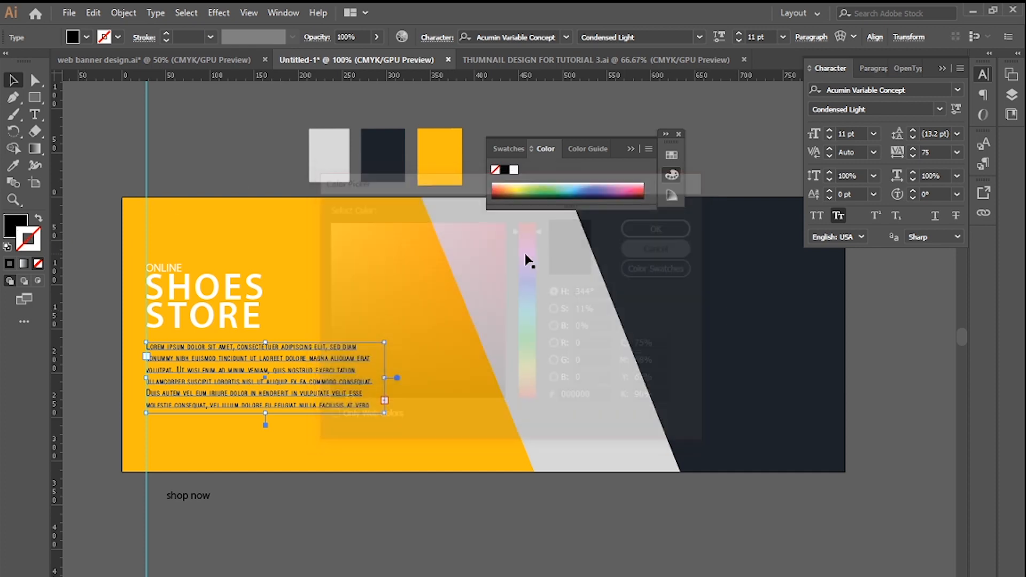
{"action": "double_click", "coordinate": [16, 225]}
{"action": "type", "text": "ffffff"}
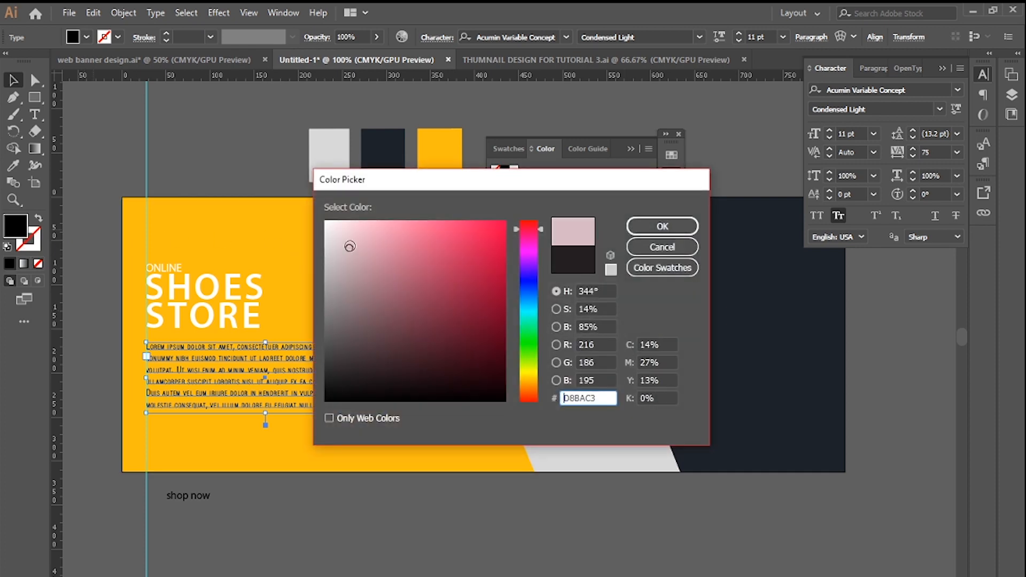
{"action": "left_click", "coordinate": [689, 247]}
{"action": "left_click", "coordinate": [239, 129]}
- Draw a white button rectangle below the placeholder paragraph, with its left edge on the vertical guide
{"action": "key", "text": "ctrl+="}
{"action": "key", "text": "ctrl+="}
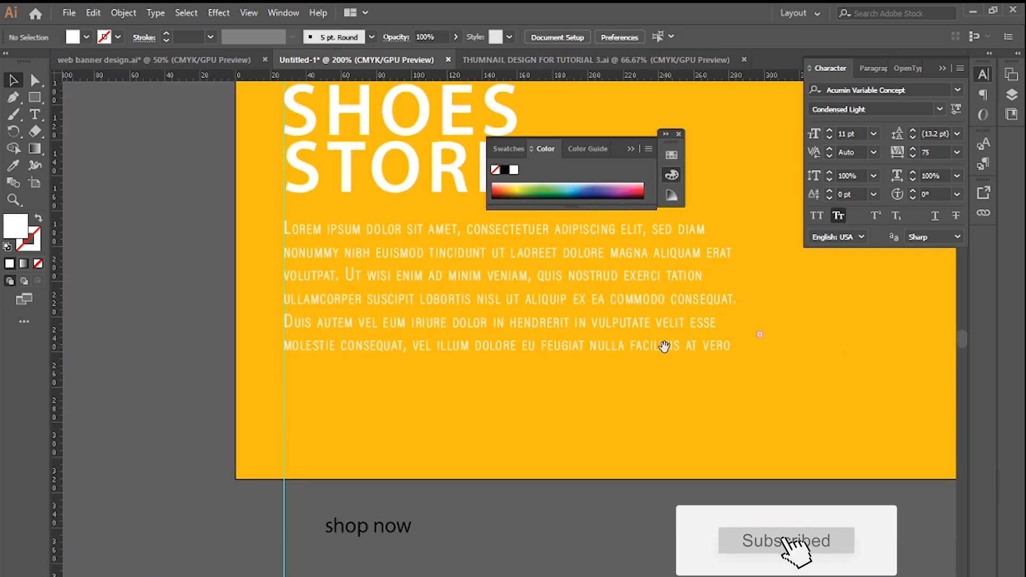
{"action": "left_click_drag", "start_coordinate": [664, 345], "coordinate": [600, 437]}
{"action": "left_click_drag", "start_coordinate": [617, 373], "coordinate": [527, 286]}
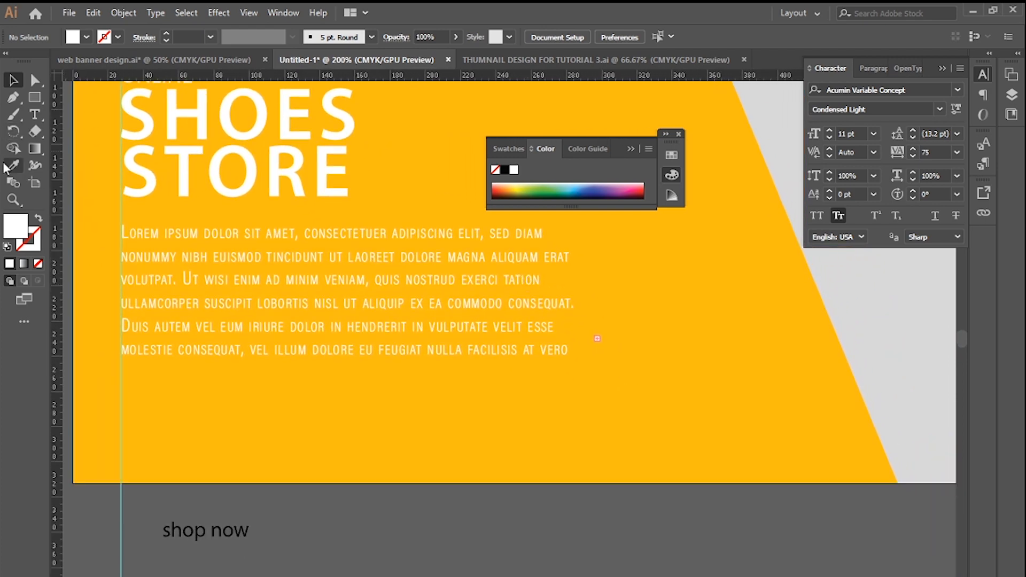
{"action": "left_click", "coordinate": [34, 96]}
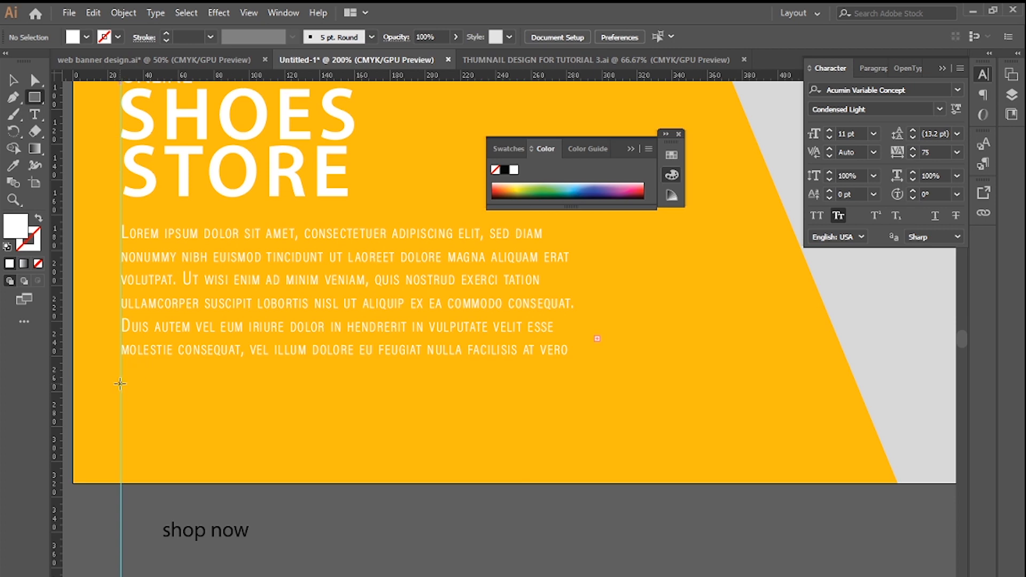
{"action": "left_click_drag", "start_coordinate": [121, 383], "coordinate": [265, 421]}
- Set the "shop now" text's tracking to -50 and turn on Small Caps
{"action": "left_click", "coordinate": [13, 80]}
{"action": "left_click", "coordinate": [238, 544]}
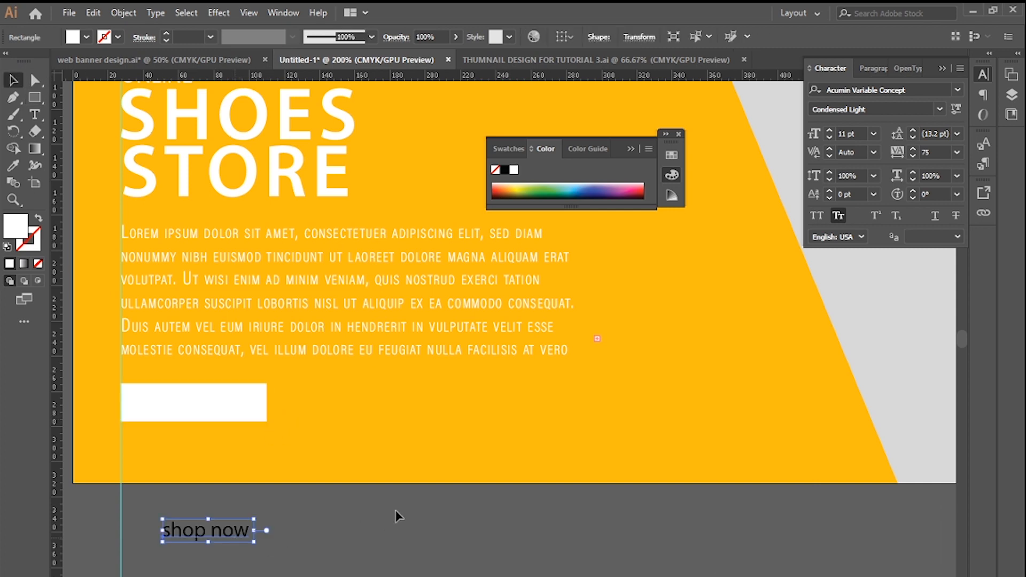
{"action": "left_click", "coordinate": [961, 152]}
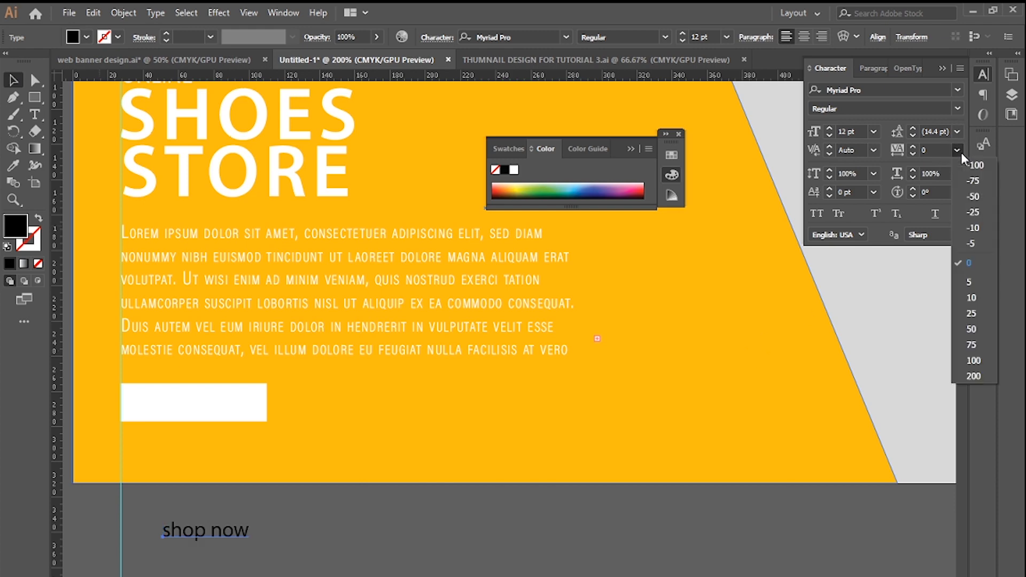
{"action": "left_click", "coordinate": [974, 196]}
{"action": "left_click", "coordinate": [838, 215]}
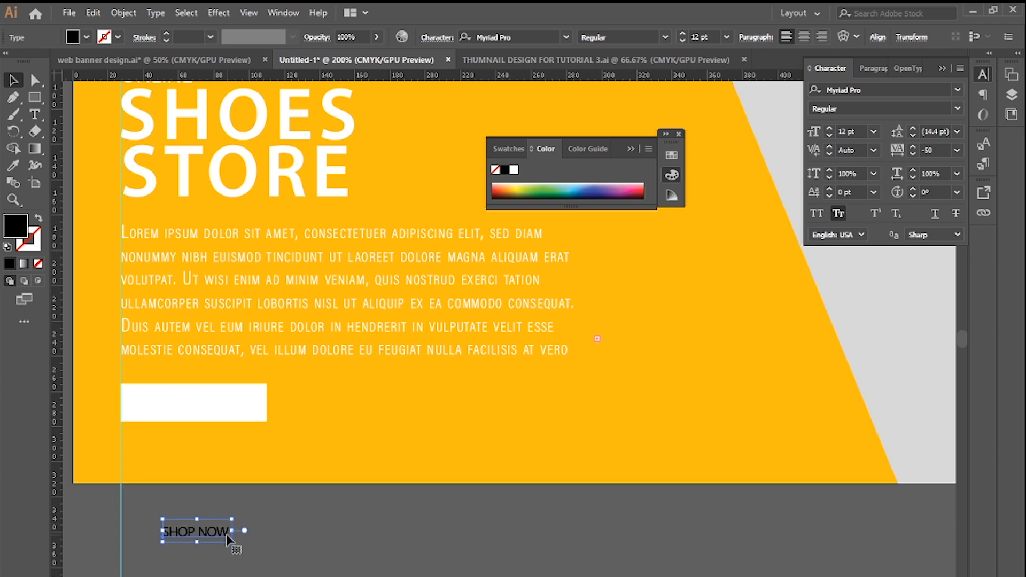
- Place the SHOP NOW text over the white rectangle at 19.55 pt and fill it with the yellow sampled from the banner panel
{"action": "left_click_drag", "start_coordinate": [229, 540], "coordinate": [217, 411]}
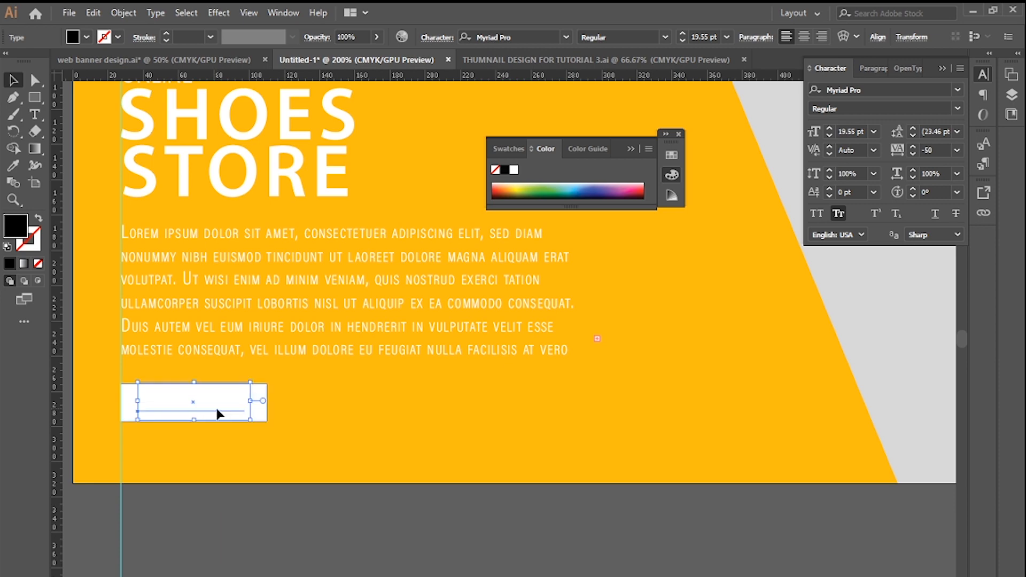
{"action": "key", "text": "i"}
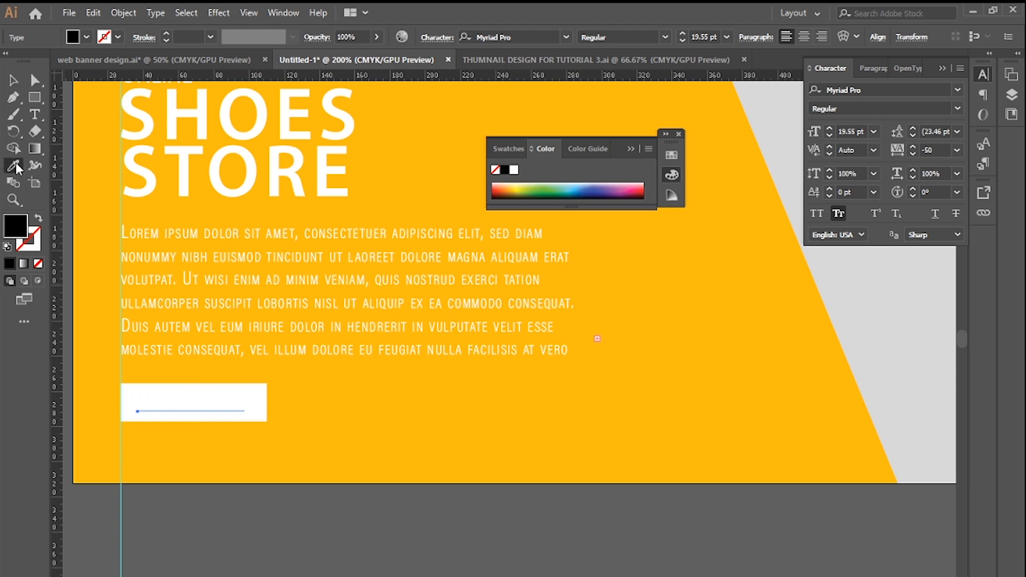
{"action": "left_click", "coordinate": [363, 398]}
{"action": "key", "text": "v"}
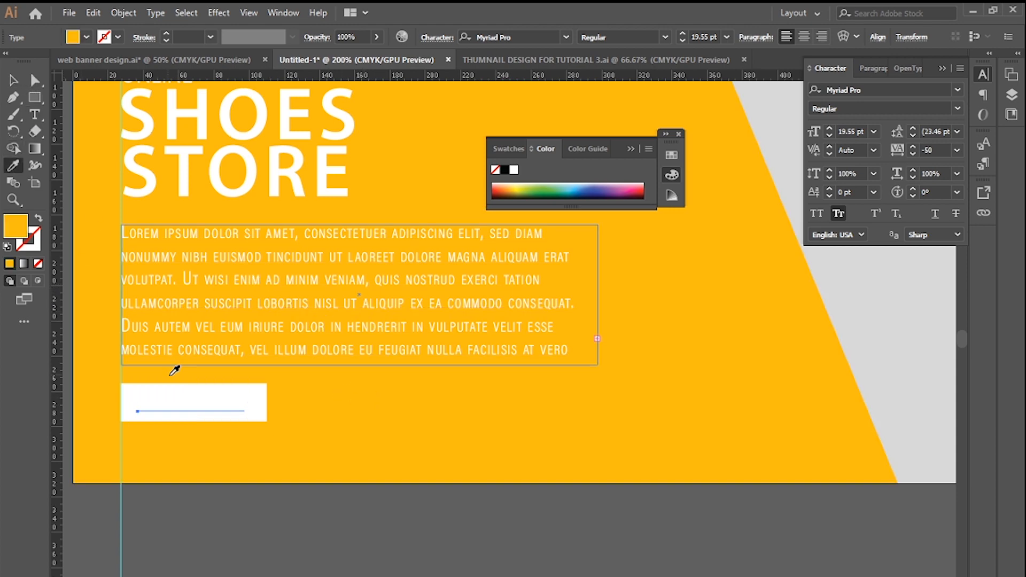
- Bring the SHOP NOW text to the front, above the white rectangle
{"action": "right_click", "coordinate": [152, 398]}
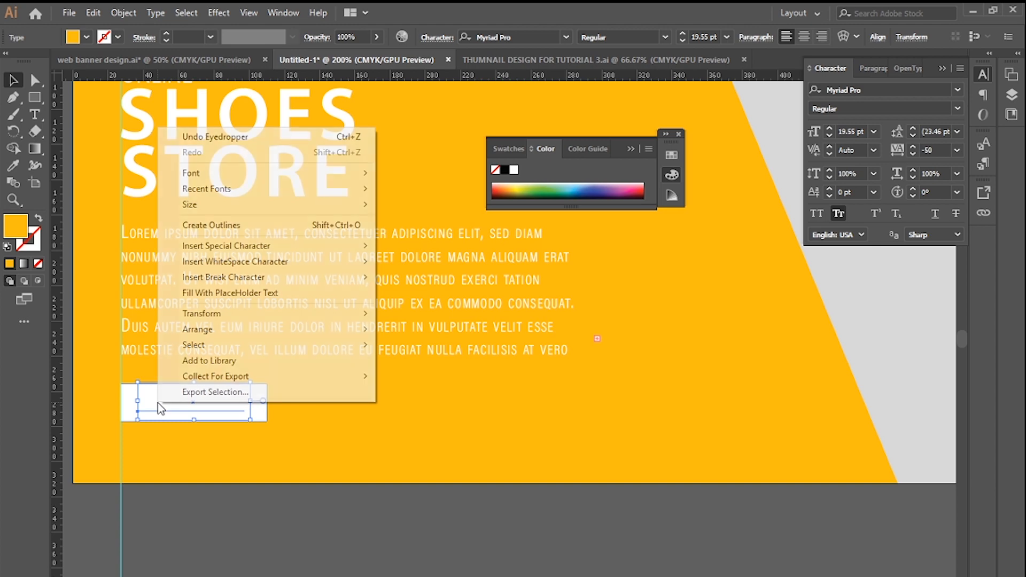
{"action": "left_click", "coordinate": [387, 330]}
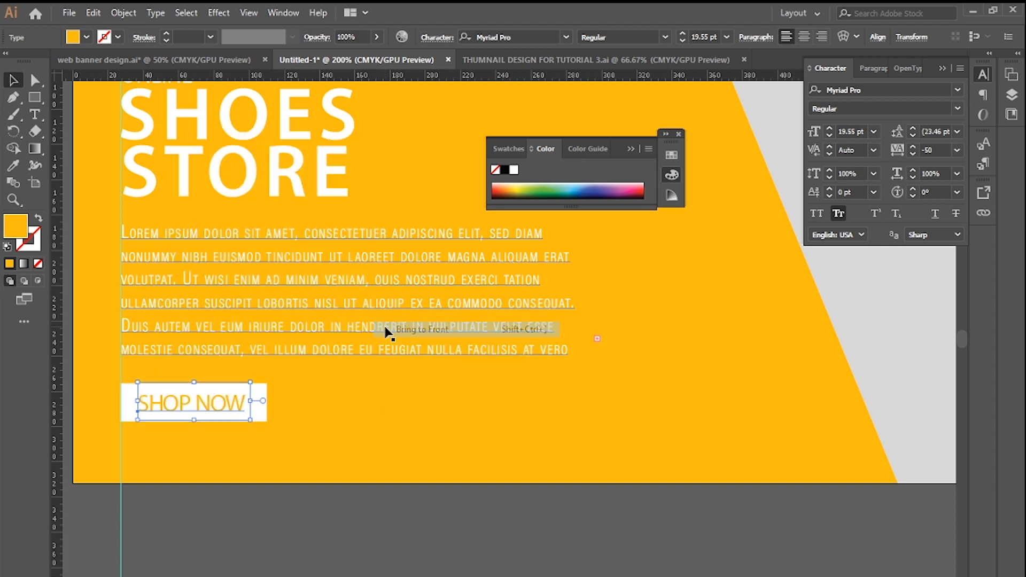
{"action": "left_click", "coordinate": [317, 540]}
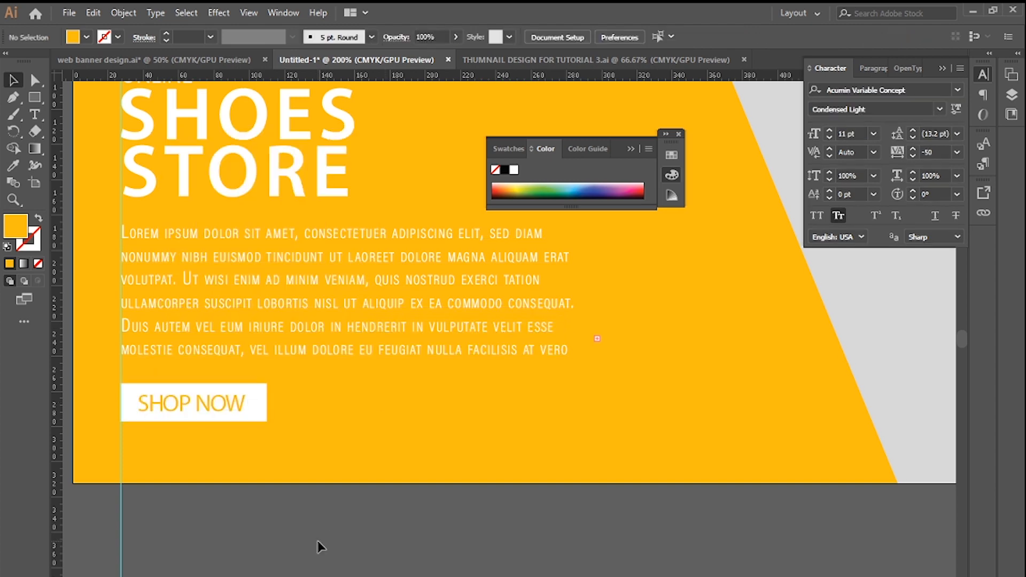
- Change the SHOP NOW text's font style to Myriad Pro Semibold
{"action": "left_click", "coordinate": [202, 406]}
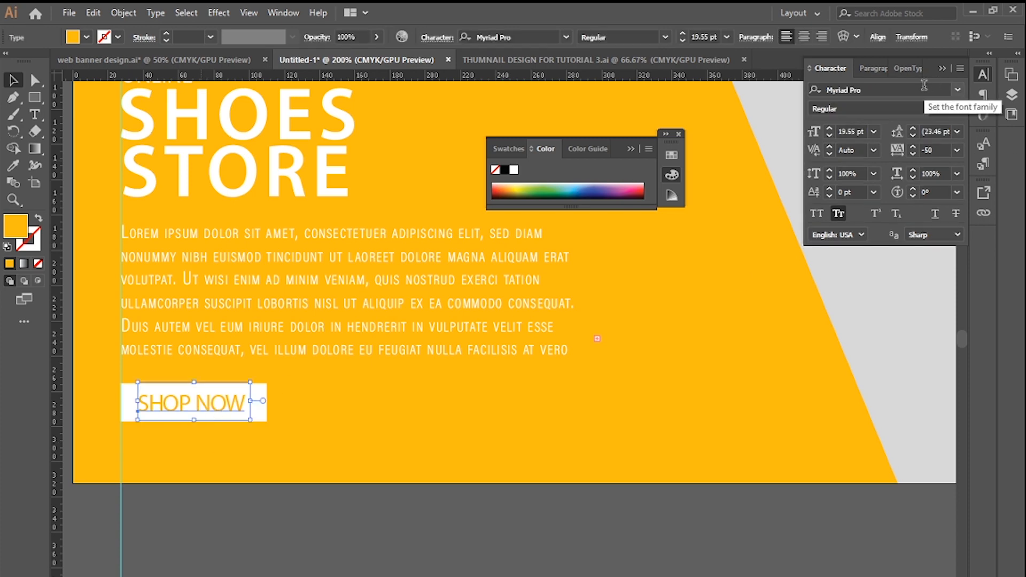
{"action": "left_click", "coordinate": [956, 109]}
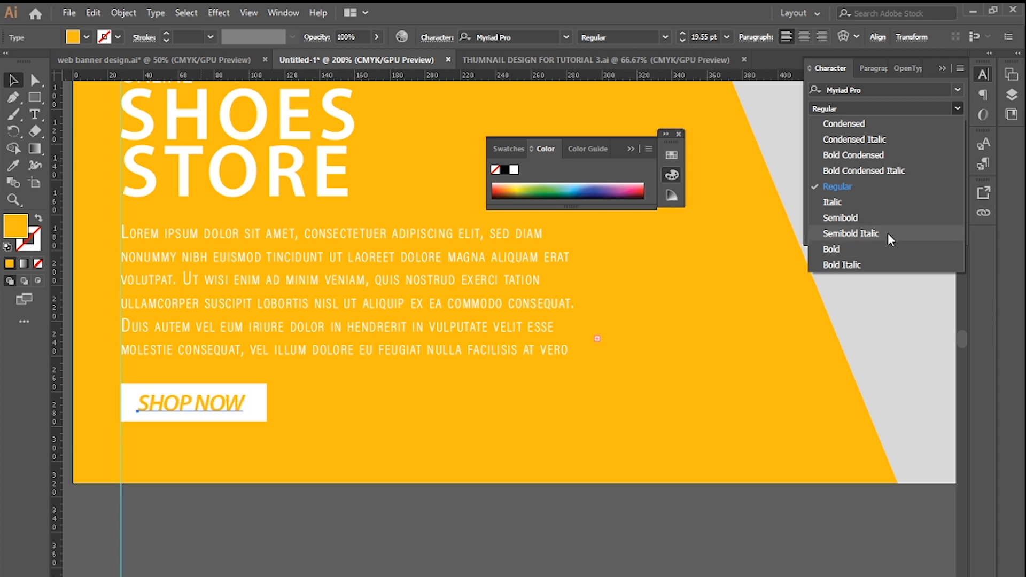
{"action": "left_click", "coordinate": [875, 217]}
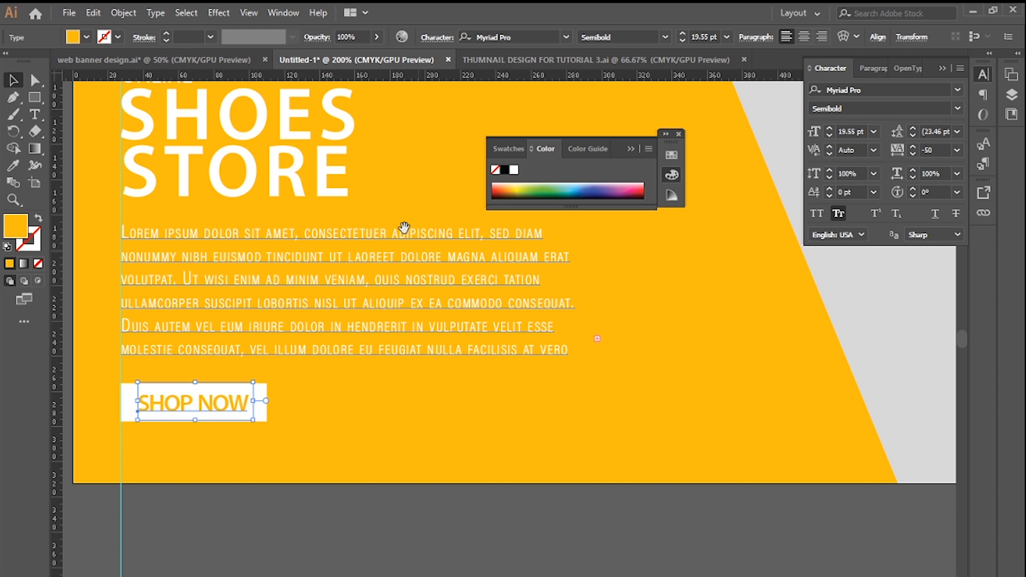
- Delete the vertical guide along the left edge of the banner text
{"action": "scroll", "coordinate": [429, 355], "scroll_direction": "up", "scroll_amount": 5}
{"action": "scroll", "coordinate": [429, 355], "scroll_direction": "down", "scroll_amount": 3}
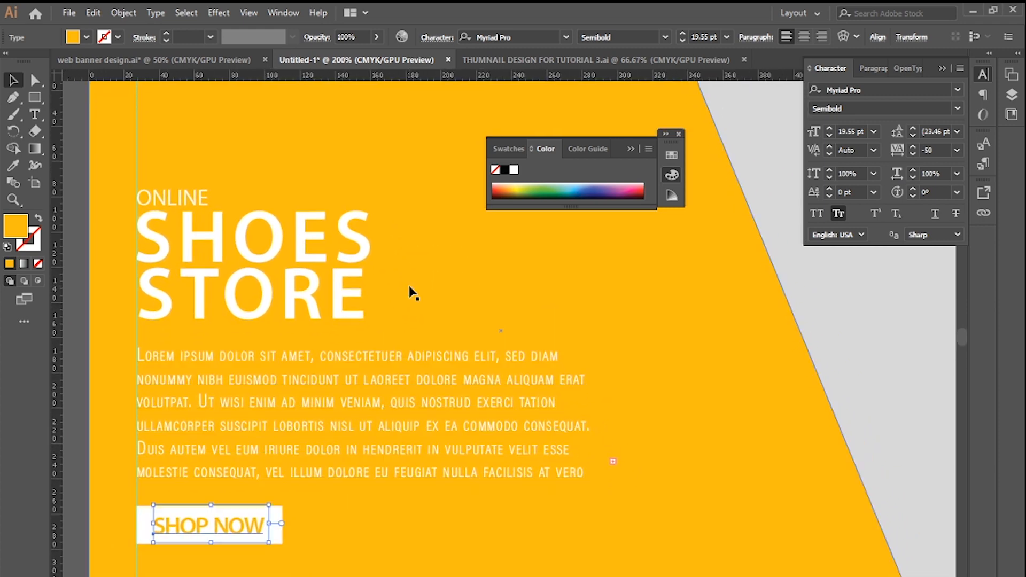
{"action": "key", "text": "ctrl+minus"}
{"action": "key", "text": "ctrl+minus"}
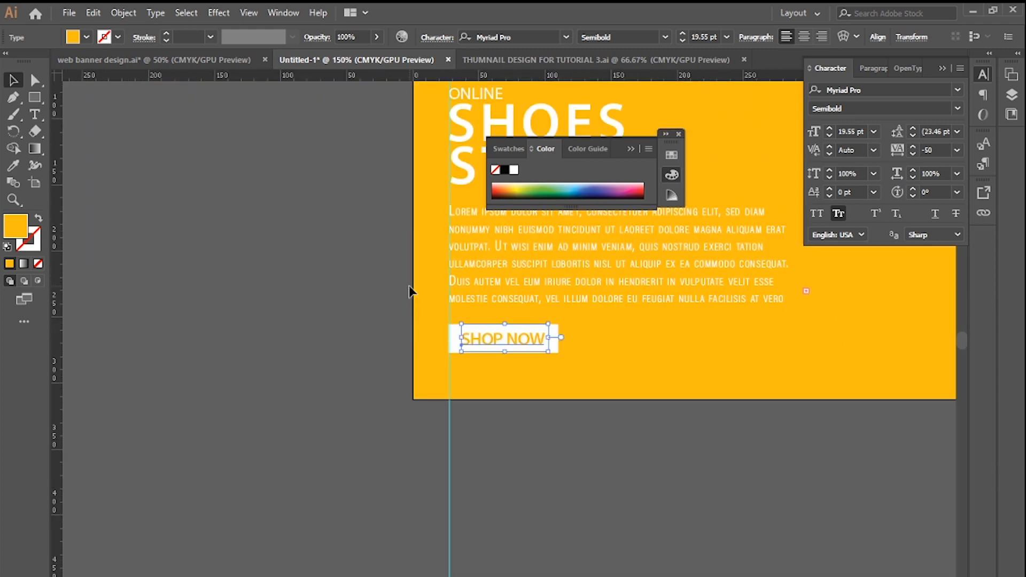
{"action": "left_click_drag", "start_coordinate": [386, 272], "coordinate": [157, 415]}
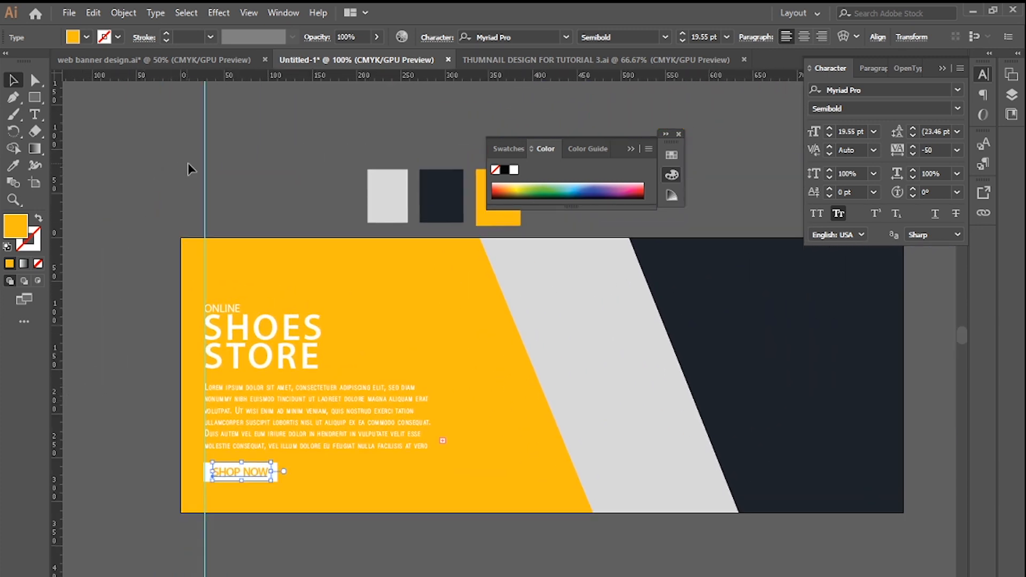
{"action": "left_click", "coordinate": [206, 174]}
{"action": "key", "text": "Delete"}
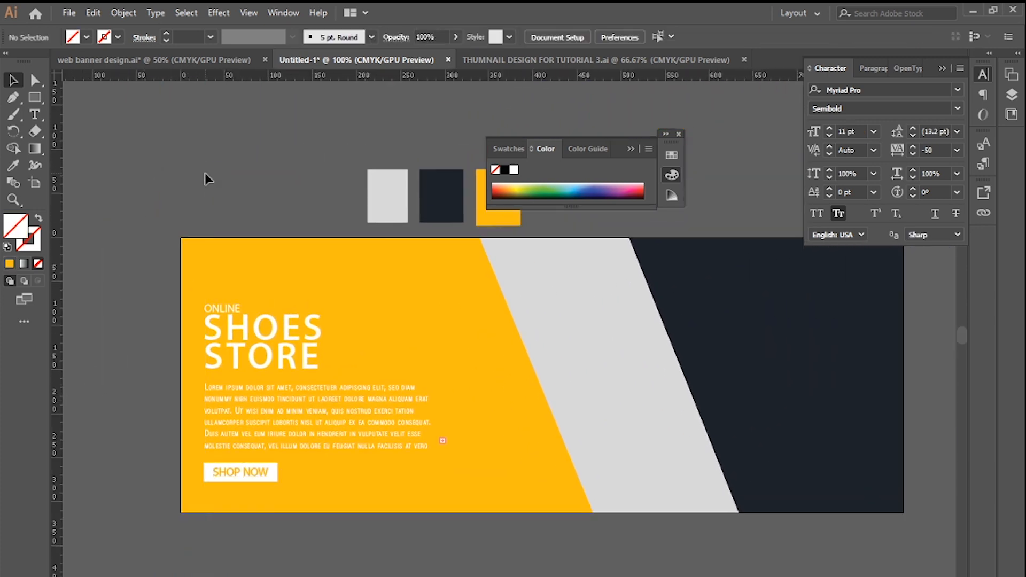
- Nudge the placeholder paragraph up in small increments, closer to the STORE heading
{"action": "left_click_drag", "start_coordinate": [322, 301], "coordinate": [289, 283]}
{"action": "left_click", "coordinate": [267, 406]}
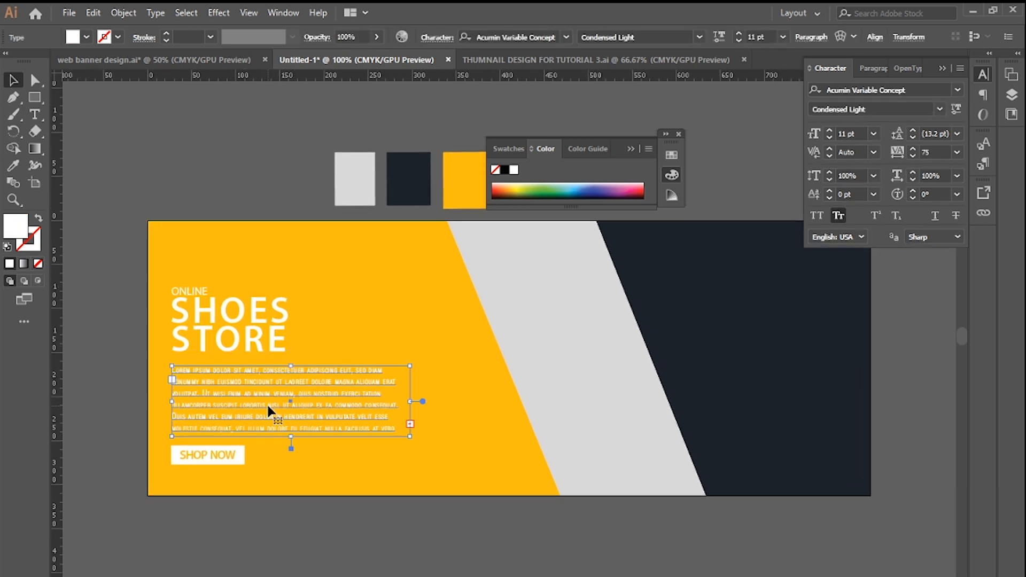
{"action": "key", "text": "Up"}
{"action": "key", "text": "Up"}
{"action": "key", "text": "Up"}
{"action": "key", "text": "Up"}
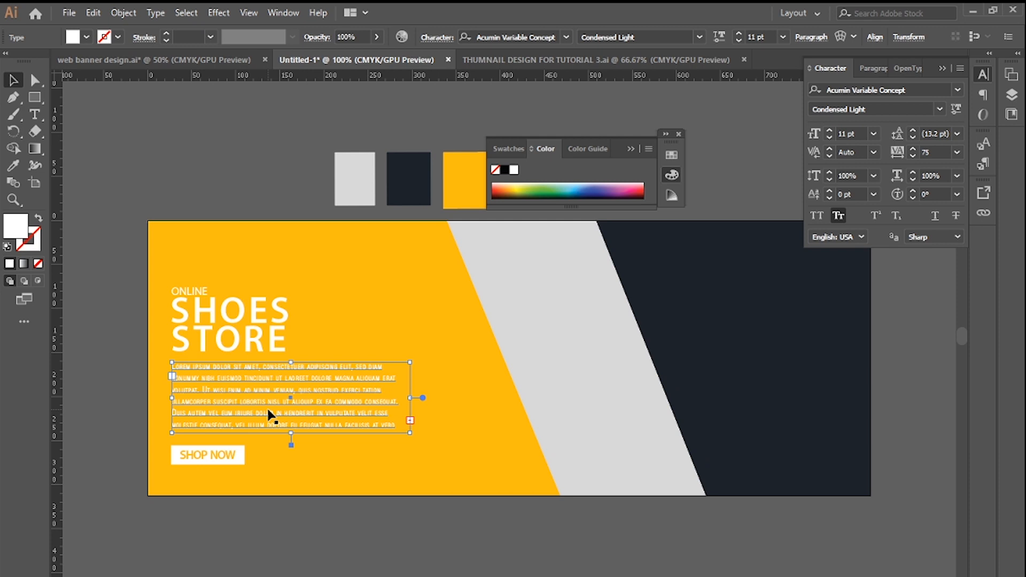
{"action": "key", "text": "Up"}
{"action": "key", "text": "Up"}
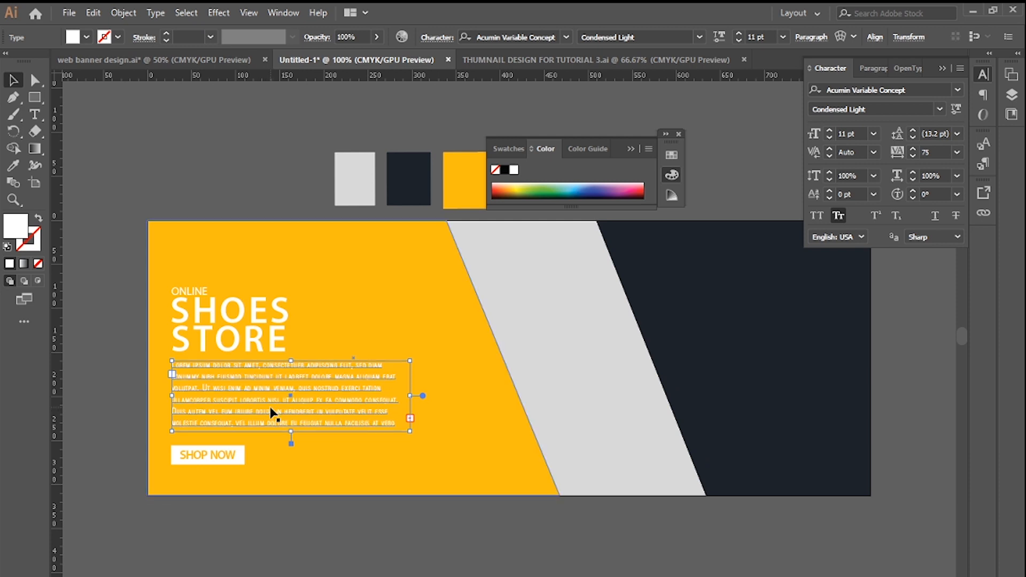
{"action": "left_click", "coordinate": [209, 183]}
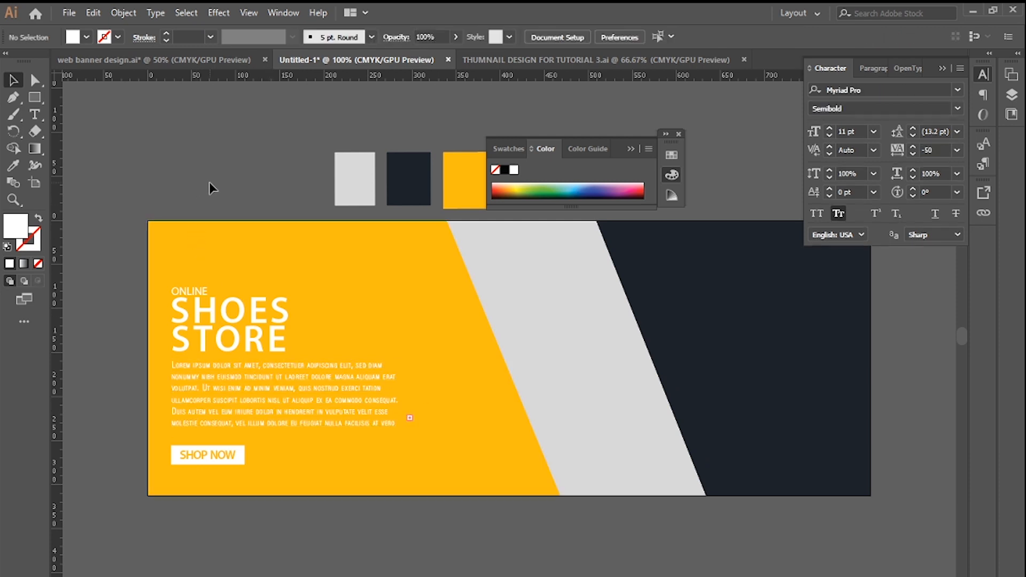
- Nudge the placeholder paragraph slightly down to balance its spacing between STORE and the SHOP NOW button
{"action": "left_click", "coordinate": [271, 386]}
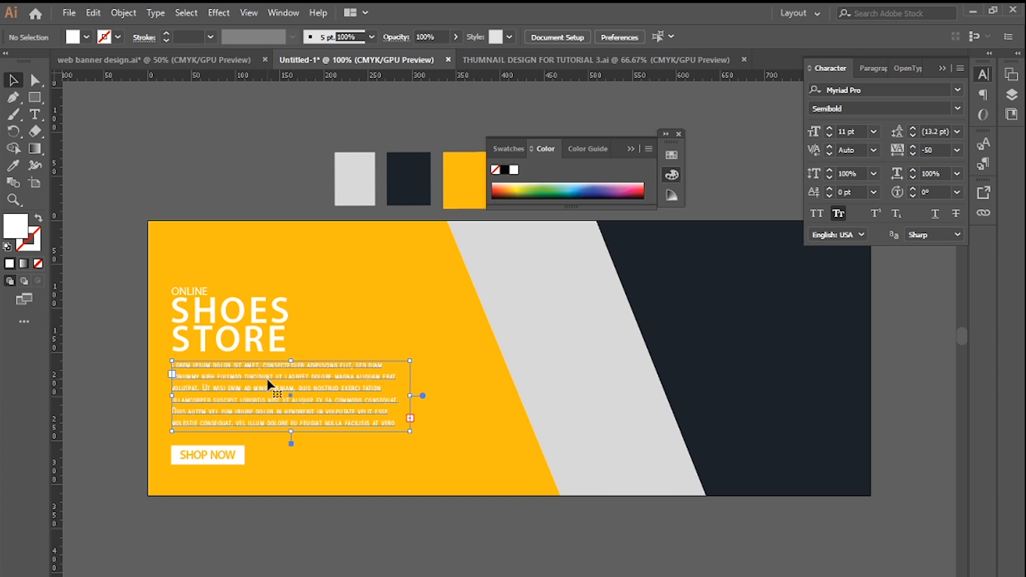
{"action": "key", "text": "Down"}
{"action": "key", "text": "Down"}
{"action": "key", "text": "Down"}
{"action": "left_click", "coordinate": [207, 105]}
- Close the floating colour panel and draw a white circle about 21 px in diameter near the dark navy panel's top edge
{"action": "left_click_drag", "start_coordinate": [620, 412], "coordinate": [569, 416]}
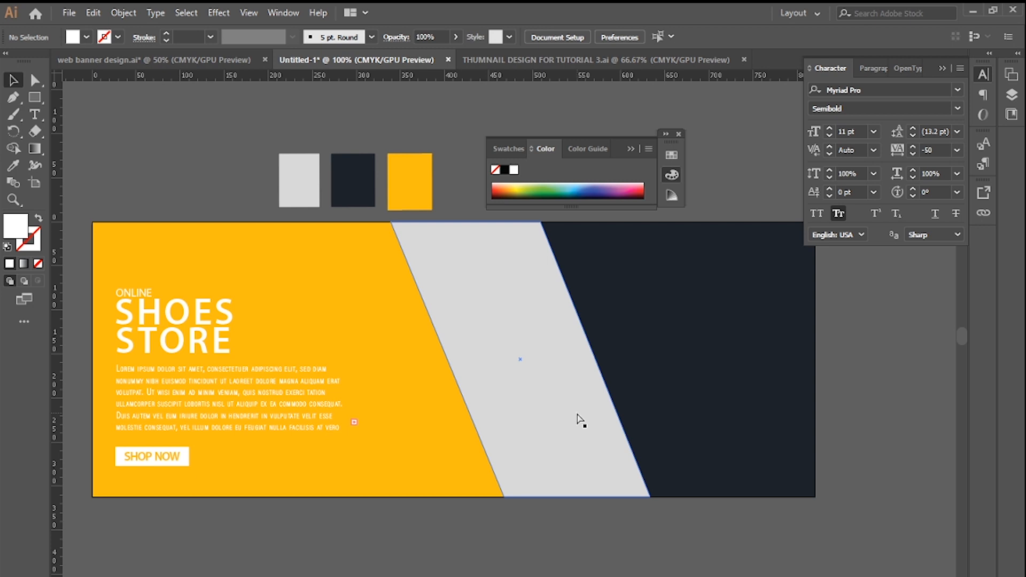
{"action": "key", "text": "ctrl+plus"}
{"action": "key", "text": "ctrl+plus"}
{"action": "left_click_drag", "start_coordinate": [775, 391], "coordinate": [326, 482]}
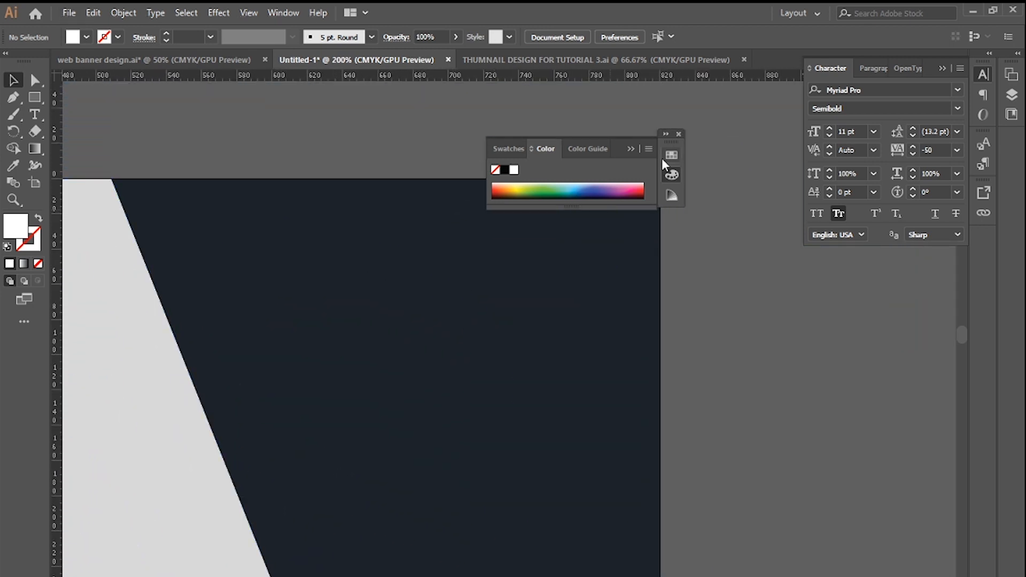
{"action": "left_click", "coordinate": [679, 134]}
{"action": "right_click", "coordinate": [35, 97]}
{"action": "left_click", "coordinate": [99, 114]}
{"action": "left_click_drag", "start_coordinate": [266, 209], "coordinate": [305, 240]}
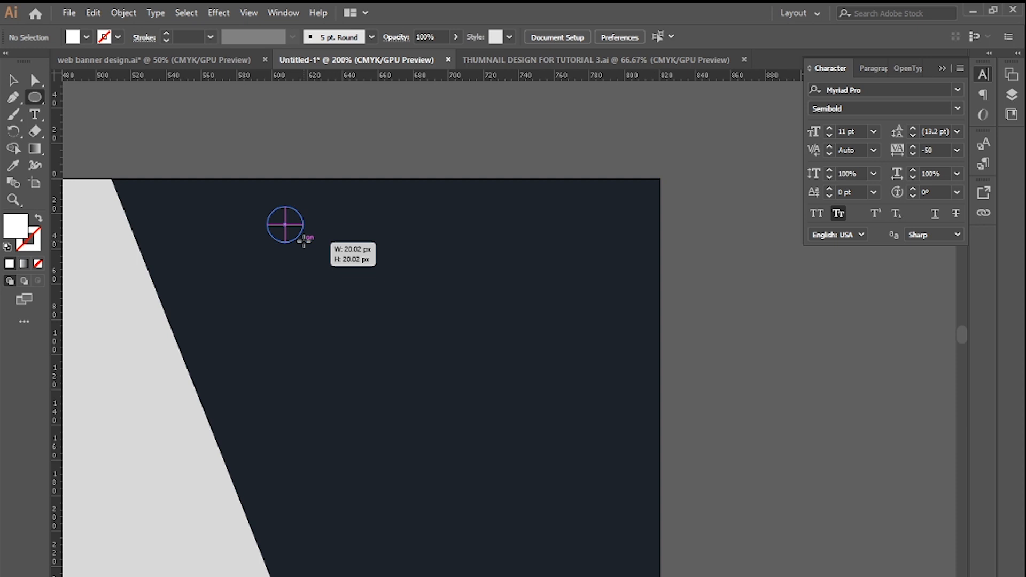
{"action": "left_click_drag", "start_coordinate": [304, 242], "coordinate": [310, 247]}
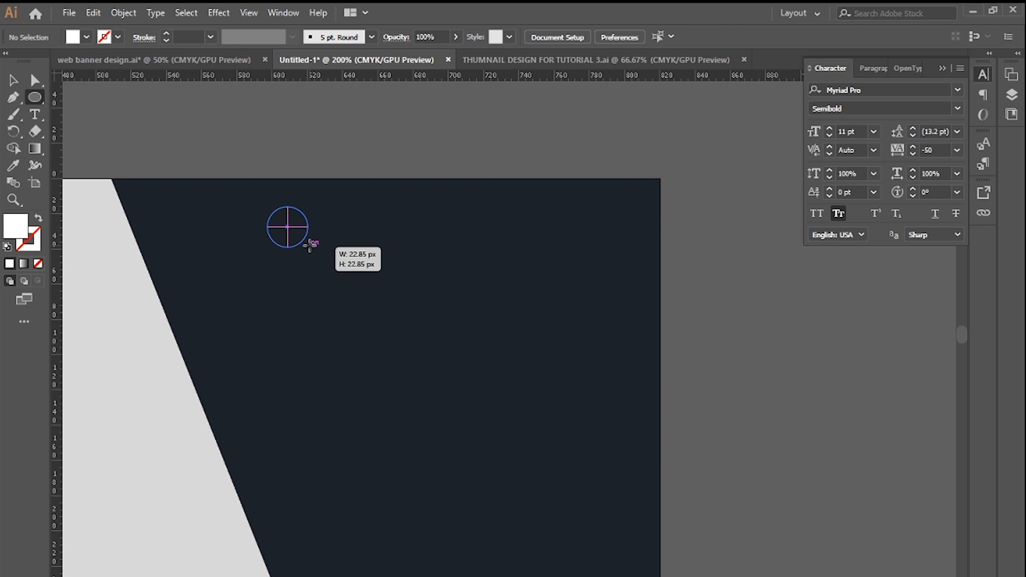
{"action": "left_click_drag", "start_coordinate": [312, 244], "coordinate": [306, 244]}
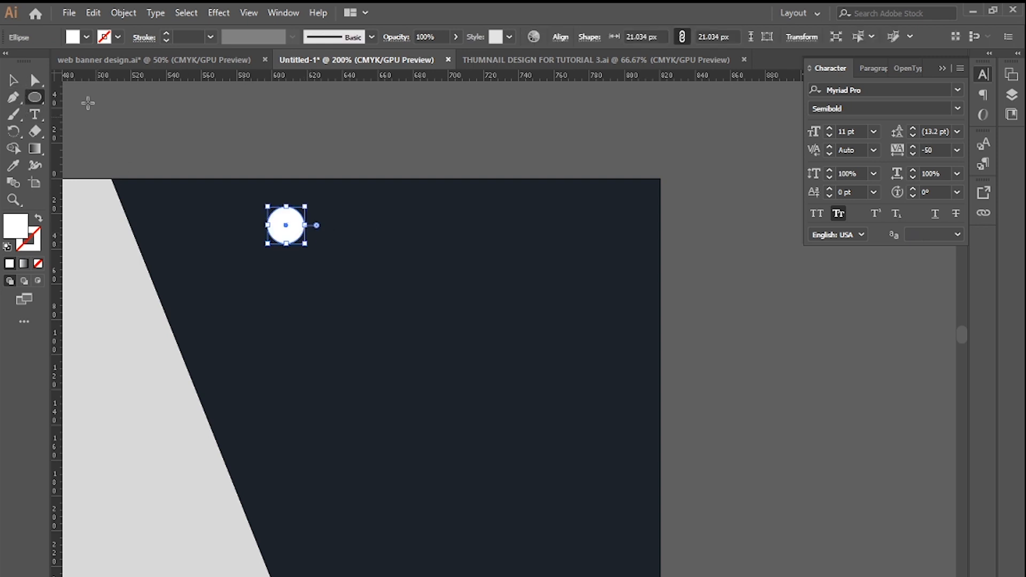
- Duplicate the white circle to its right, and copy the pair to form a row of four evenly aligned circles
{"action": "left_click", "coordinate": [17, 82]}
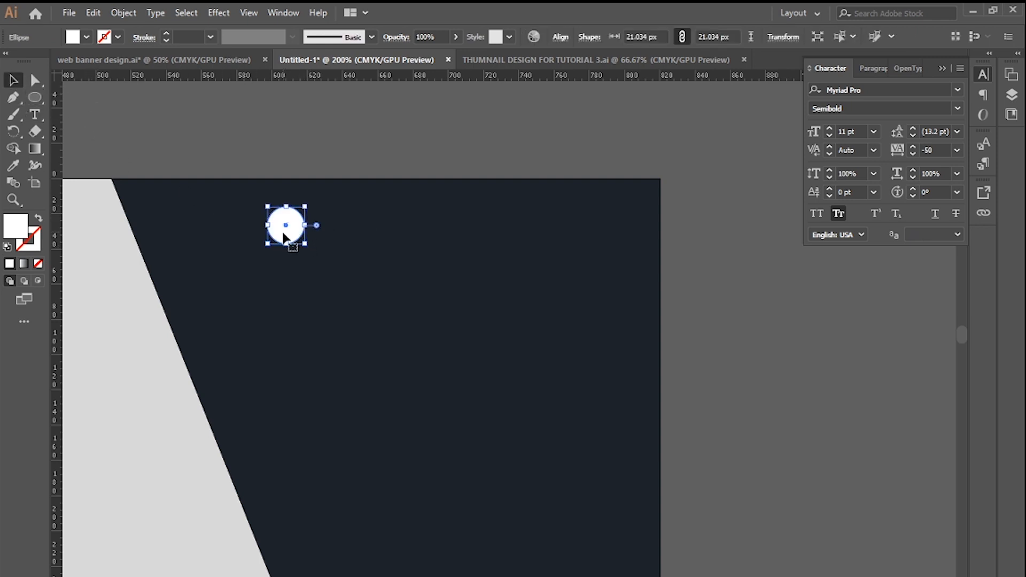
{"action": "left_click_drag", "start_coordinate": [284, 238], "coordinate": [330, 237]}
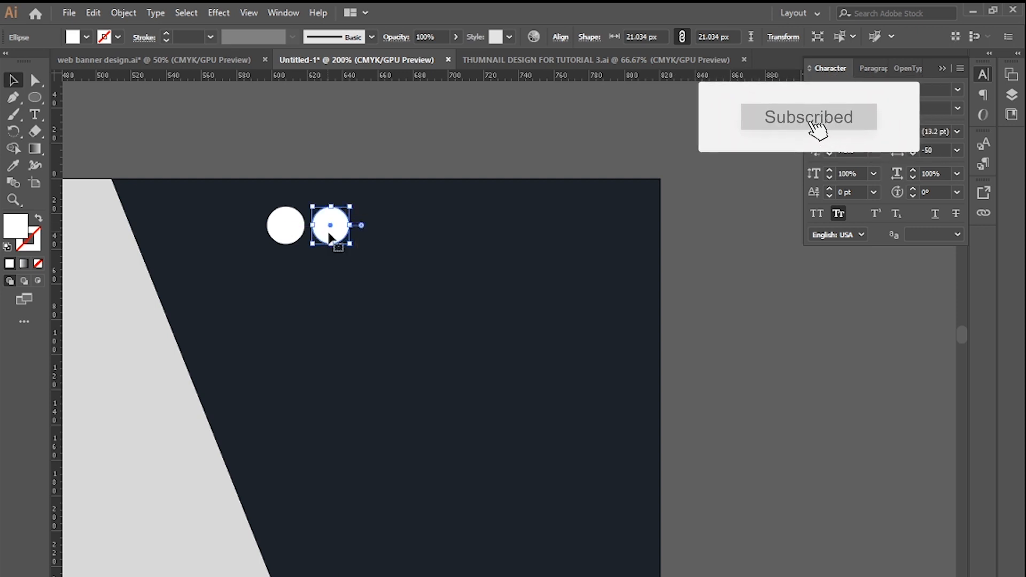
{"action": "left_click", "coordinate": [286, 220], "text": "shift"}
{"action": "left_click_drag", "start_coordinate": [336, 233], "coordinate": [428, 236]}
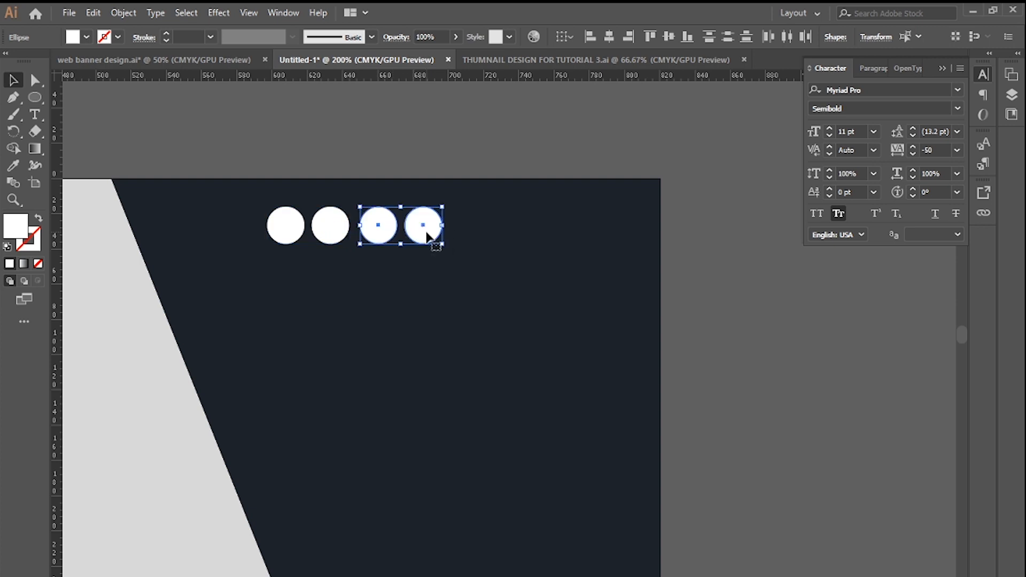
- Scale the row of four white circles down together to about 61 px wide
{"action": "left_click", "coordinate": [283, 224]}
{"action": "left_click", "coordinate": [332, 226], "text": "shift"}
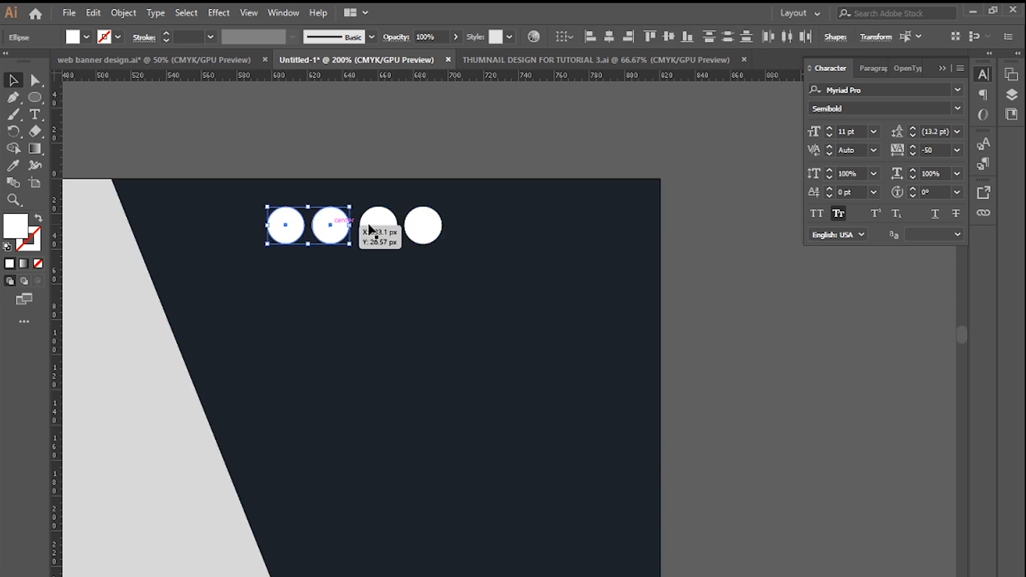
{"action": "left_click", "coordinate": [368, 228], "text": "shift"}
{"action": "left_click", "coordinate": [421, 226], "text": "shift"}
{"action": "left_click_drag", "start_coordinate": [443, 243], "coordinate": [375, 230]}
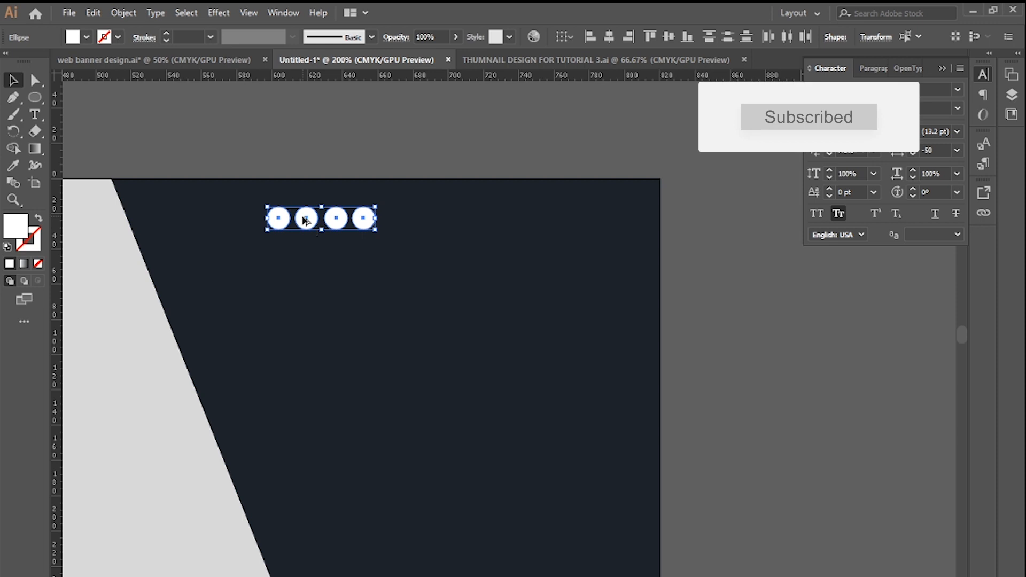
- Copy the four-circle row to its right and shift the copies slightly left to form eight evenly spaced circles
{"action": "left_click_drag", "start_coordinate": [306, 220], "coordinate": [426, 222]}
{"action": "left_click", "coordinate": [403, 158]}
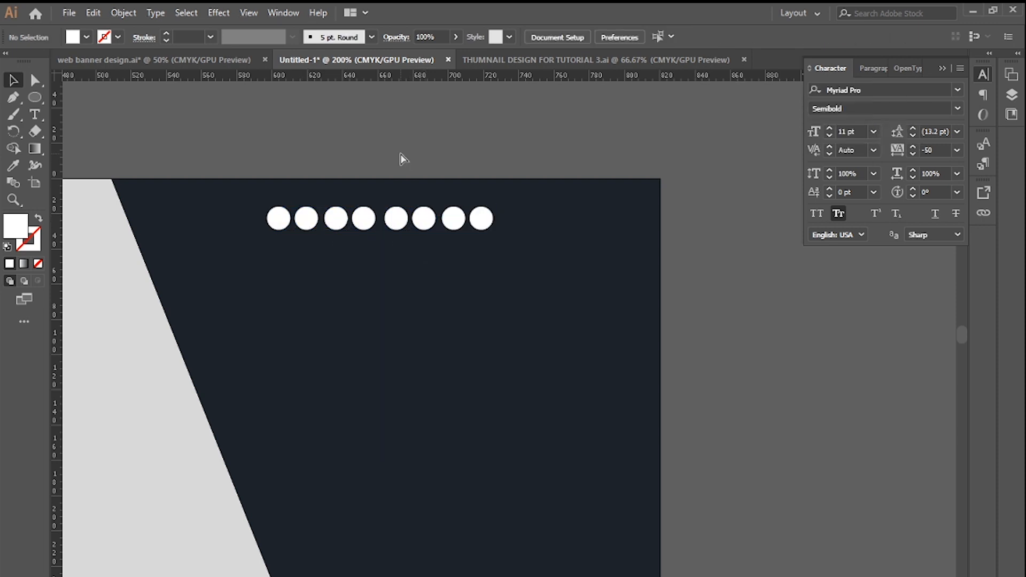
{"action": "left_click", "coordinate": [483, 213]}
{"action": "left_click", "coordinate": [453, 219], "text": "shift"}
{"action": "left_click", "coordinate": [426, 220], "text": "shift"}
{"action": "left_click", "coordinate": [402, 223], "text": "shift"}
{"action": "left_click_drag", "start_coordinate": [405, 227], "coordinate": [401, 228]}
{"action": "left_click", "coordinate": [393, 116]}
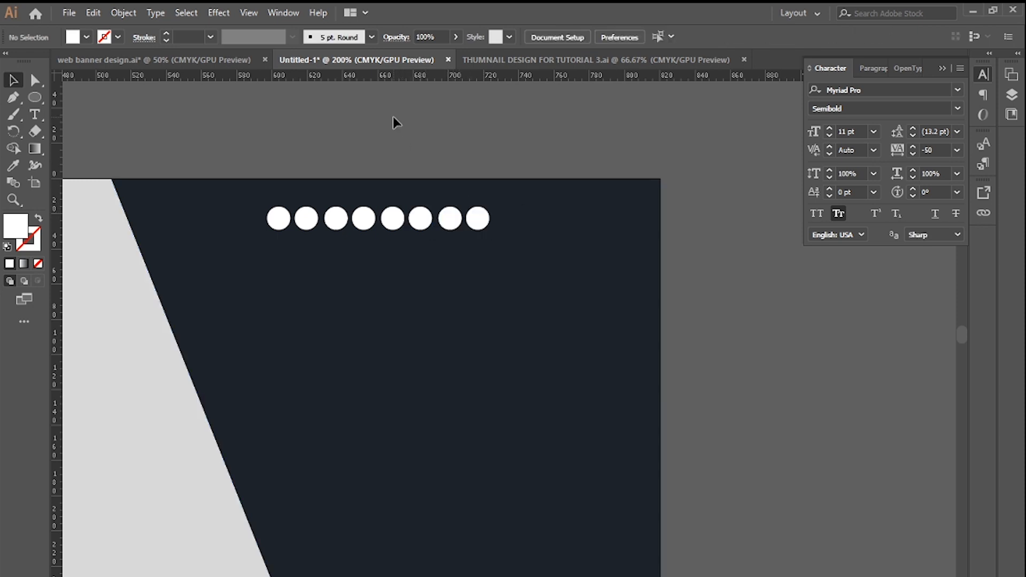
- Draw a white rectangle about 141 × 20 px below the circles, ending at the dark navy panel's right edge
{"action": "key", "text": "ctrl+minus"}
{"action": "key", "text": "ctrl+minus"}
{"action": "key", "text": "ctrl+minus"}
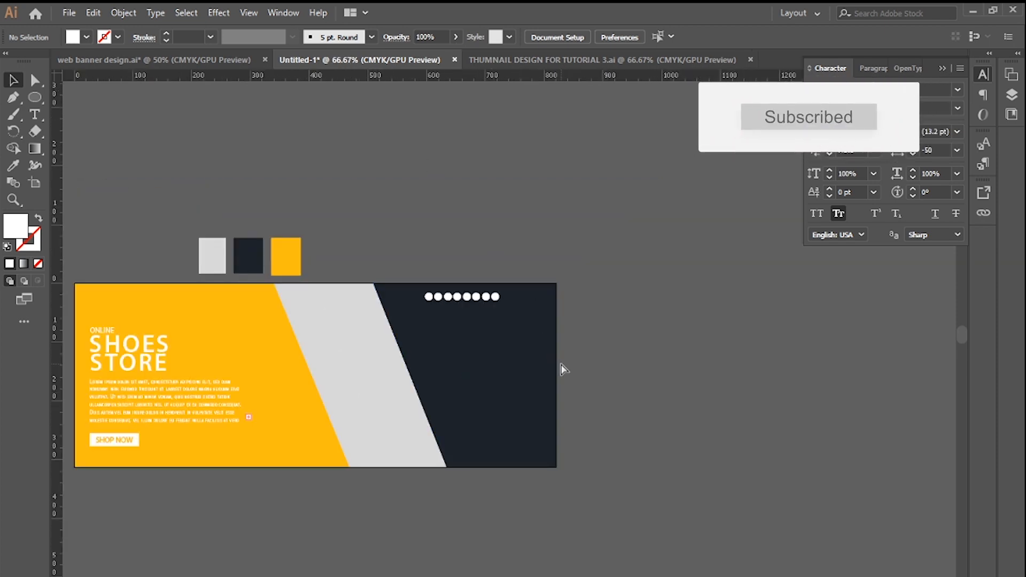
{"action": "key", "text": "ctrl+plus"}
{"action": "key", "text": "ctrl+plus"}
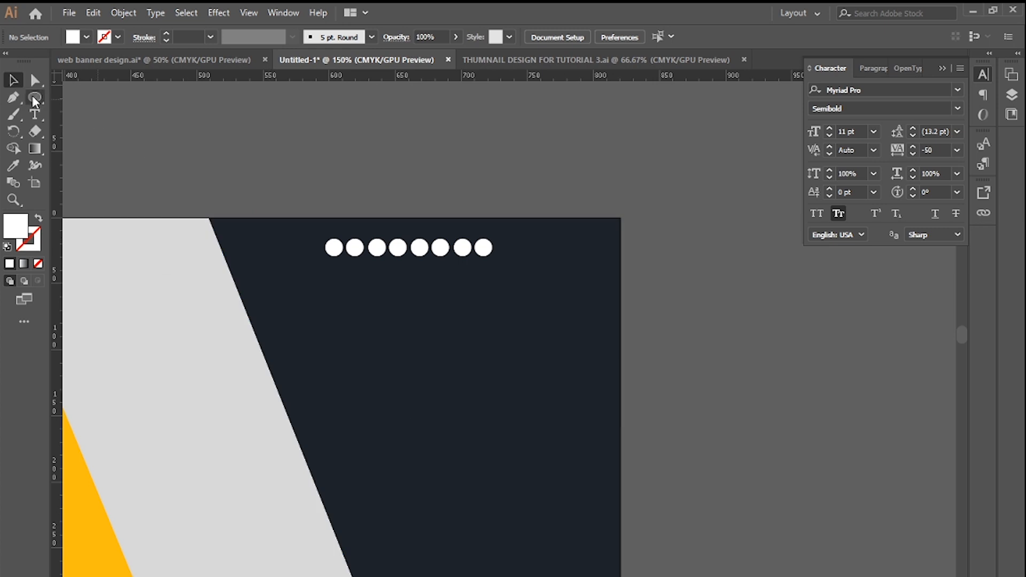
{"action": "left_click_drag", "start_coordinate": [35, 102], "coordinate": [91, 96]}
{"action": "left_click_drag", "start_coordinate": [435, 290], "coordinate": [621, 316]}
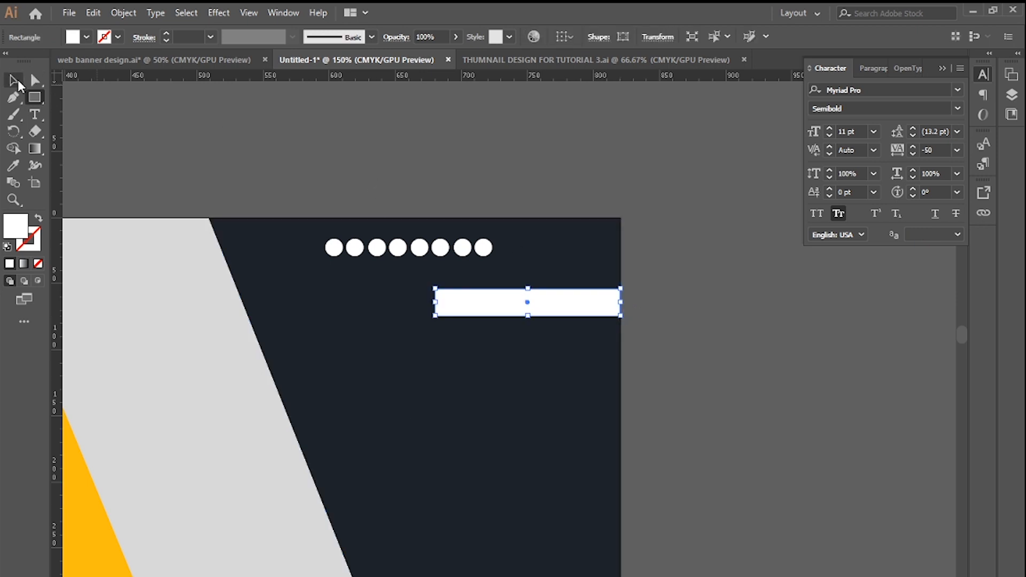
{"action": "left_click", "coordinate": [12, 80]}
{"action": "left_click", "coordinate": [34, 115]}
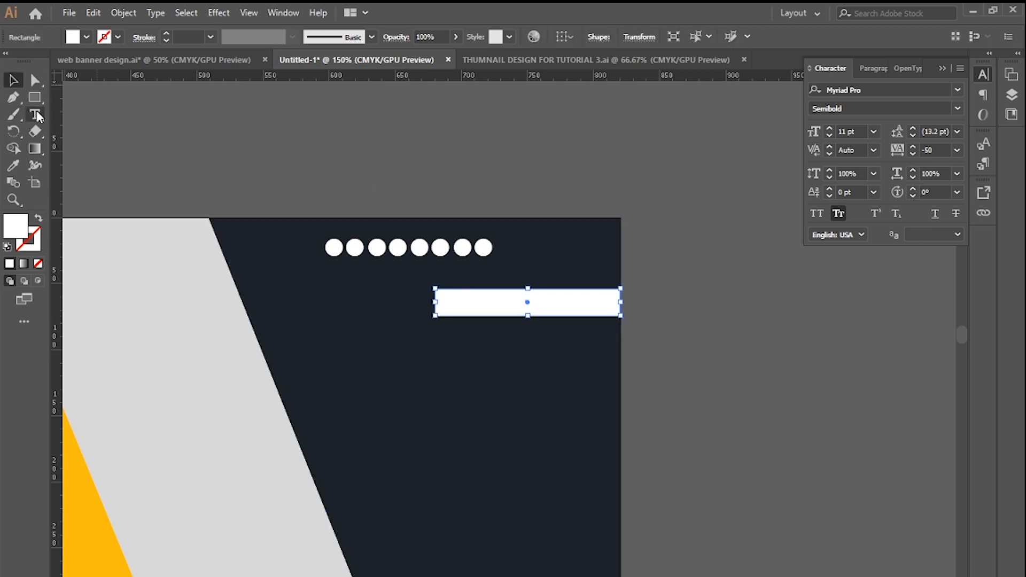
{"action": "left_click", "coordinate": [448, 304]}
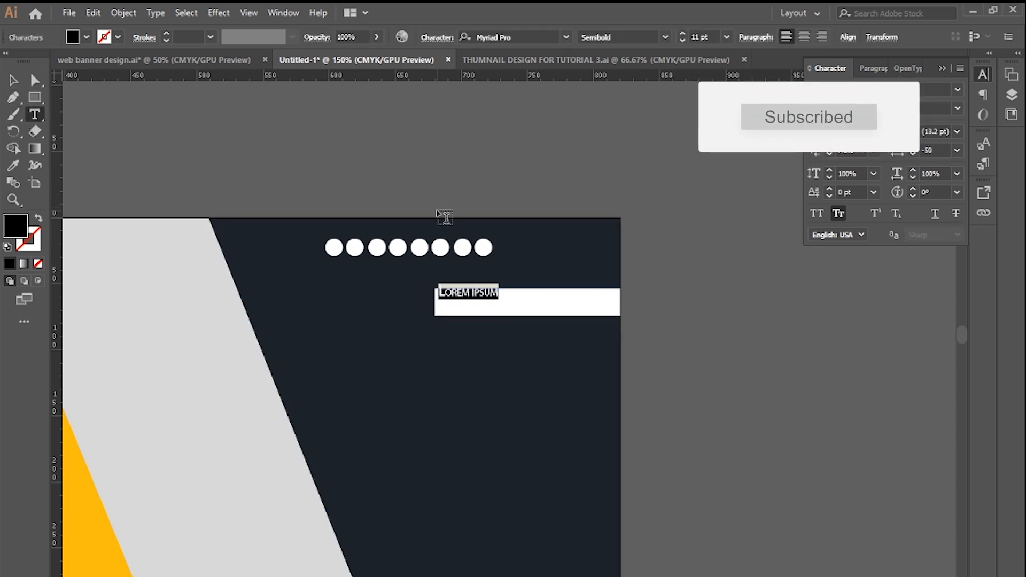
{"action": "key", "text": "BackSpace"}
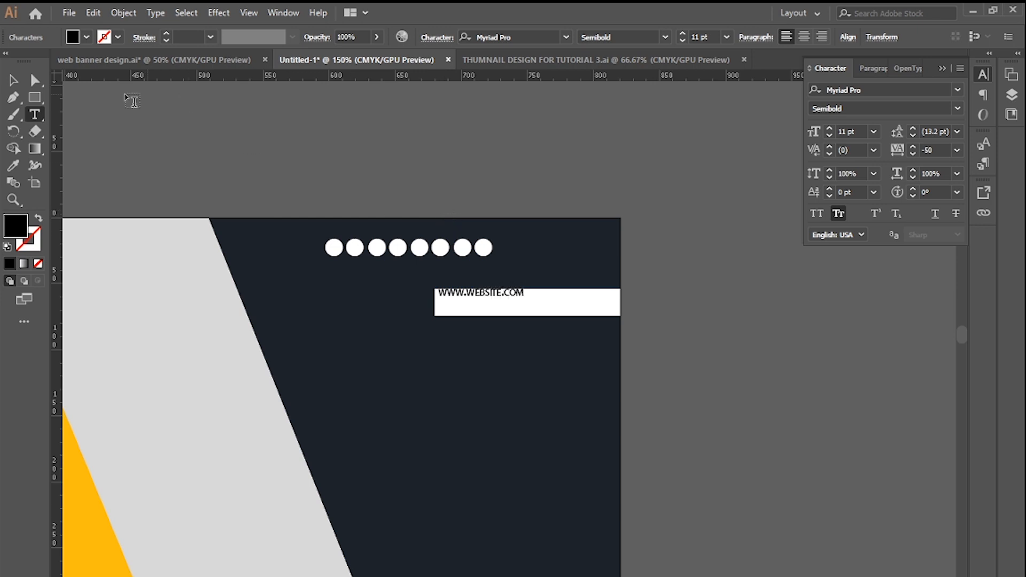
{"action": "left_click", "coordinate": [14, 80]}
- Enlarge the website text to about 16 pt and centre it vertically within the white rectangle
{"action": "left_click", "coordinate": [481, 293]}
{"action": "left_click_drag", "start_coordinate": [525, 302], "coordinate": [573, 305]}
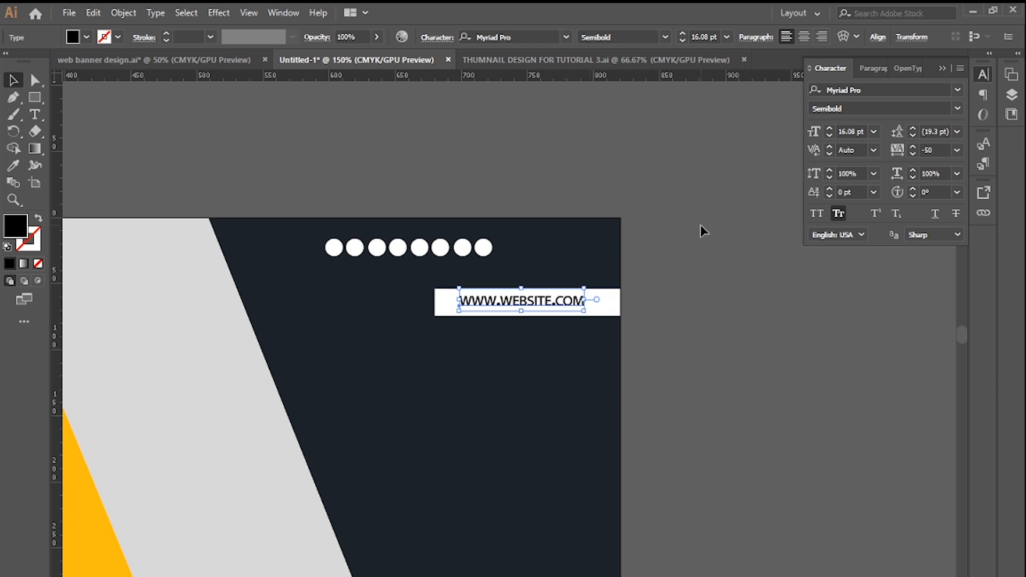
{"action": "key", "text": "Down"}
{"action": "key", "text": "Down"}
{"action": "key", "text": "Down"}
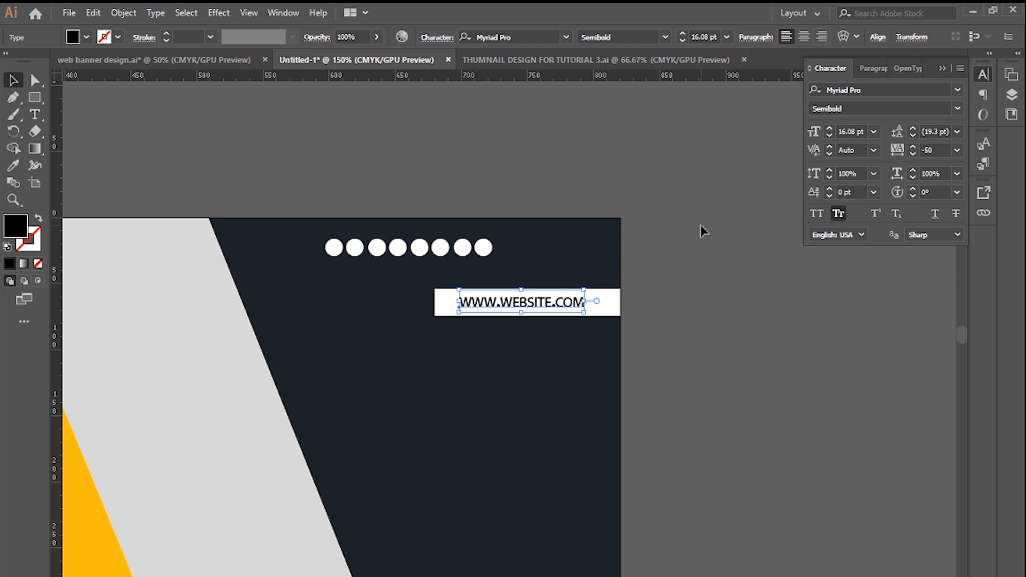
- Set the website text in Acumin Variable Concept, Wide Thin, with tracking of 200
{"action": "left_click", "coordinate": [961, 90]}
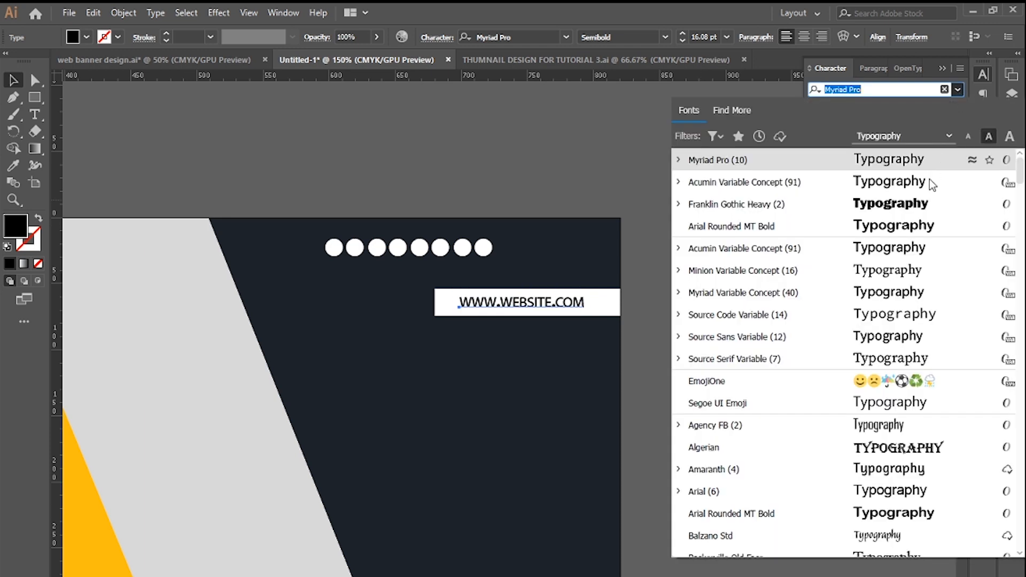
{"action": "left_click", "coordinate": [915, 259]}
{"action": "left_click", "coordinate": [936, 110]}
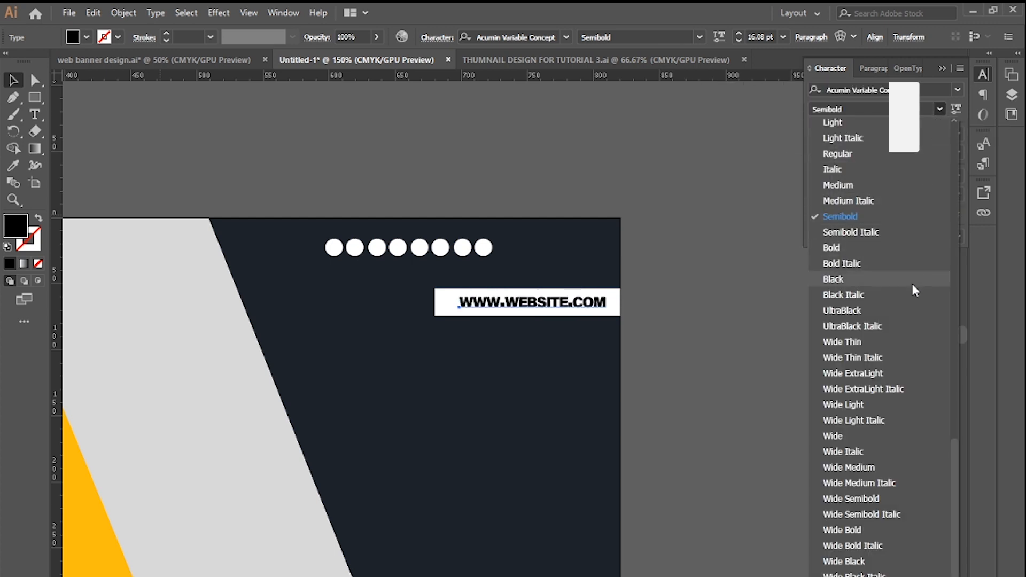
{"action": "left_click", "coordinate": [907, 335]}
{"action": "left_click", "coordinate": [958, 152]}
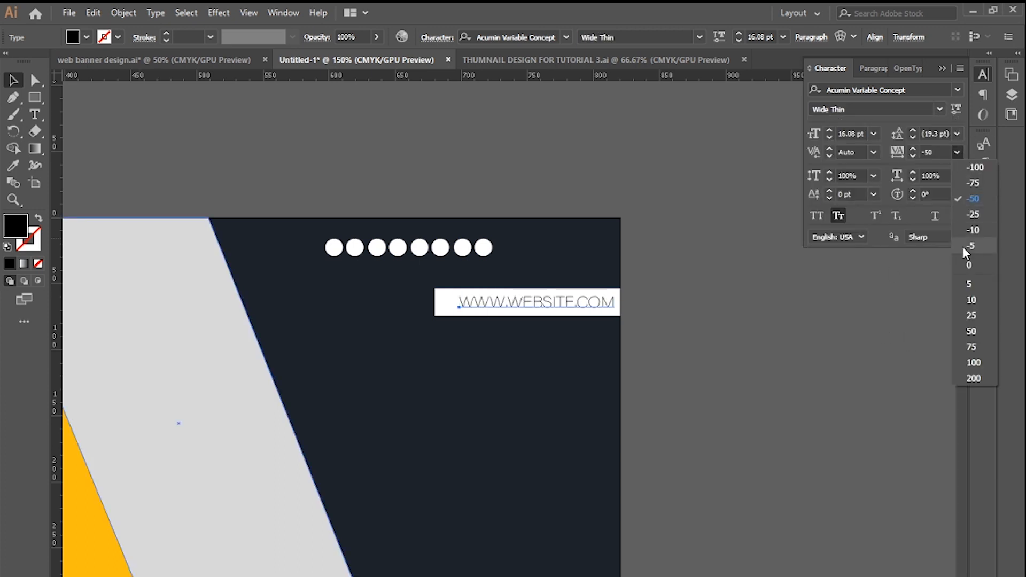
{"action": "left_click", "coordinate": [984, 376]}
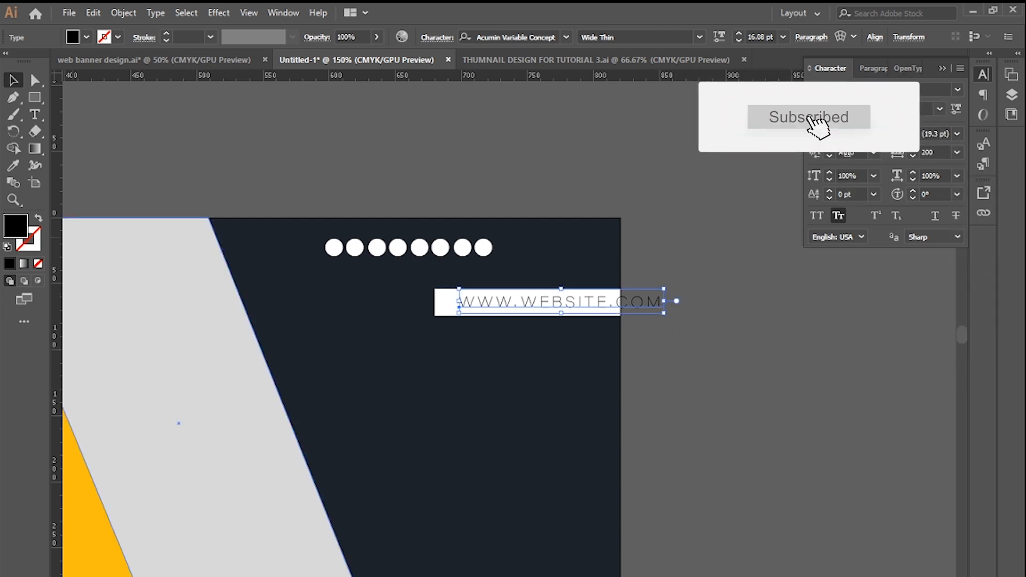
- Set the website text to 12 pt and nudge it left to centre it in the white rectangle
{"action": "left_click", "coordinate": [874, 134]}
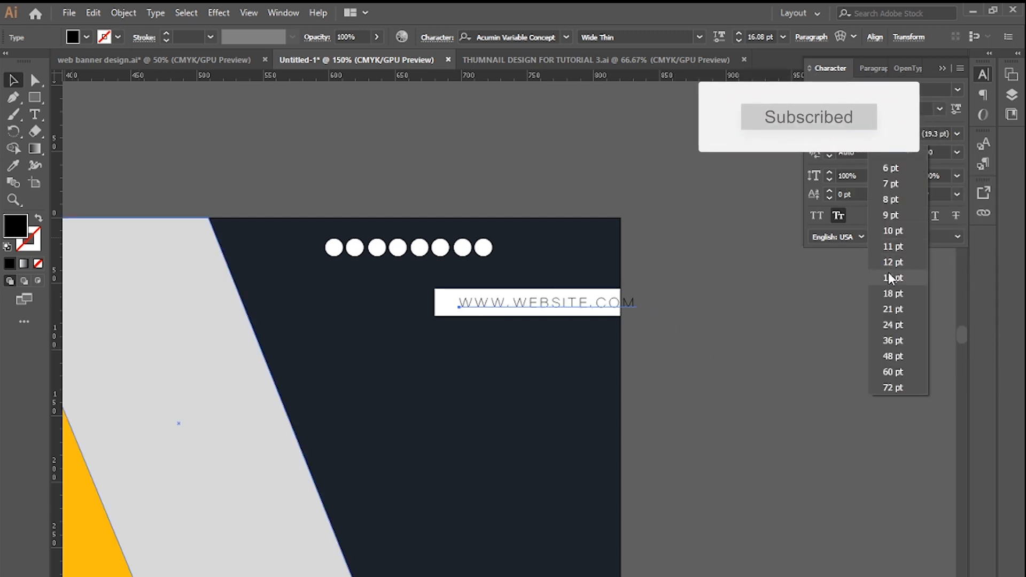
{"action": "left_click", "coordinate": [891, 261]}
{"action": "key", "text": "Left"}
{"action": "key", "text": "Left"}
{"action": "key", "text": "Left"}
{"action": "key", "text": "Left"}
{"action": "key", "text": "Left"}
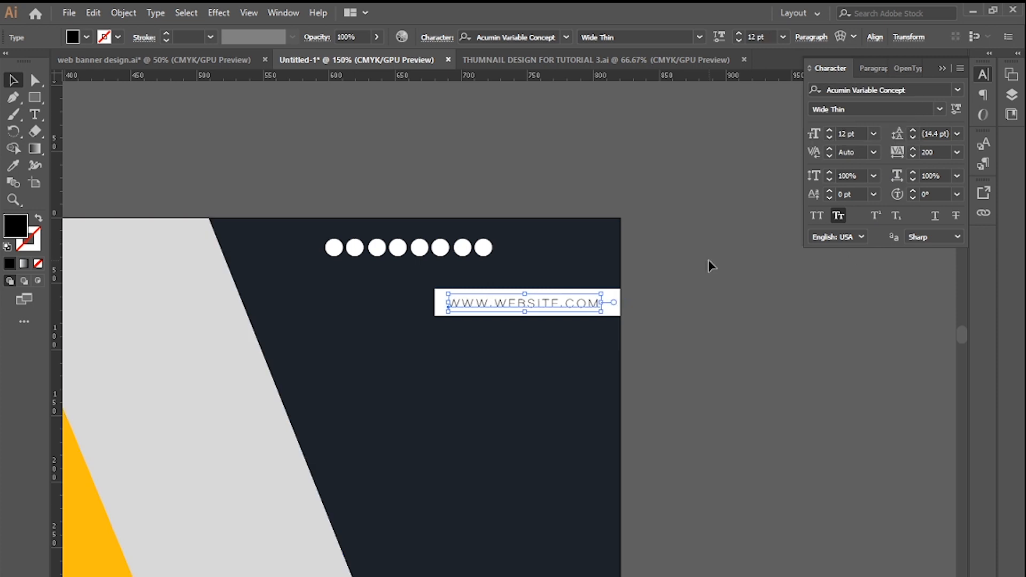
- Recolour the website text with the dark navy sampled from the panel behind it, and deselect it
{"action": "left_click", "coordinate": [13, 166]}
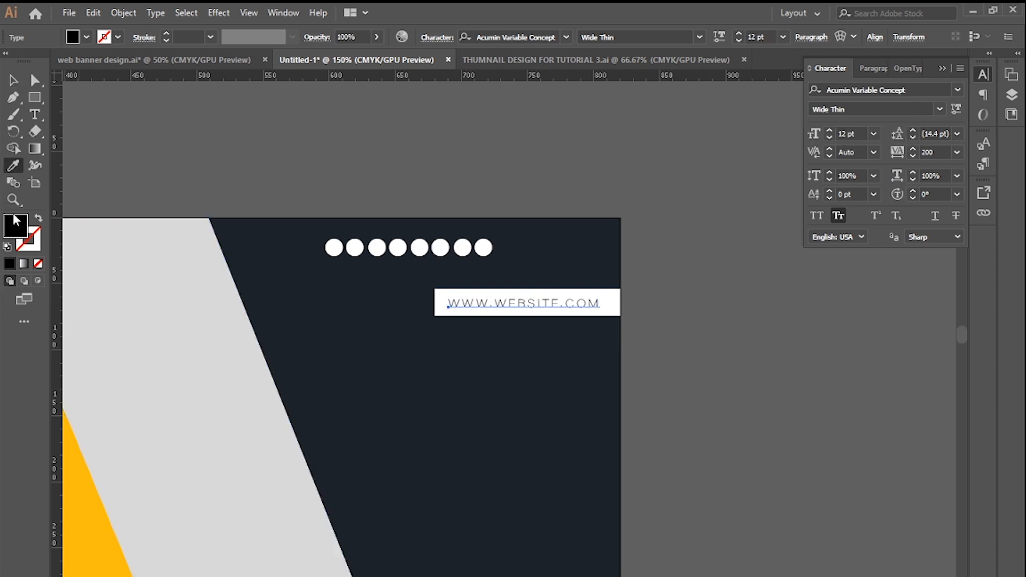
{"action": "left_click", "coordinate": [89, 517]}
{"action": "left_click", "coordinate": [355, 344]}
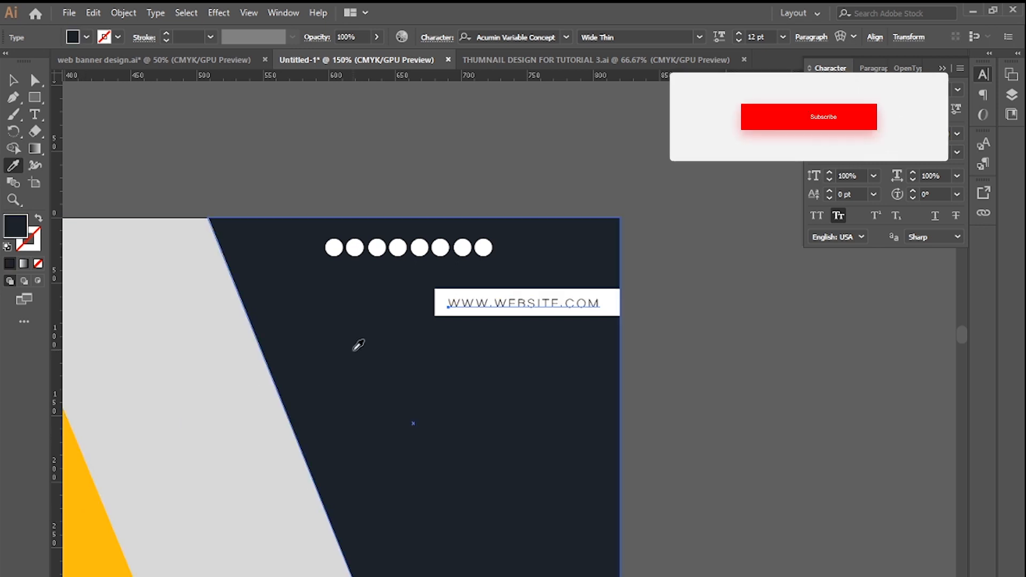
{"action": "left_click", "coordinate": [10, 78]}
{"action": "left_click", "coordinate": [85, 94]}
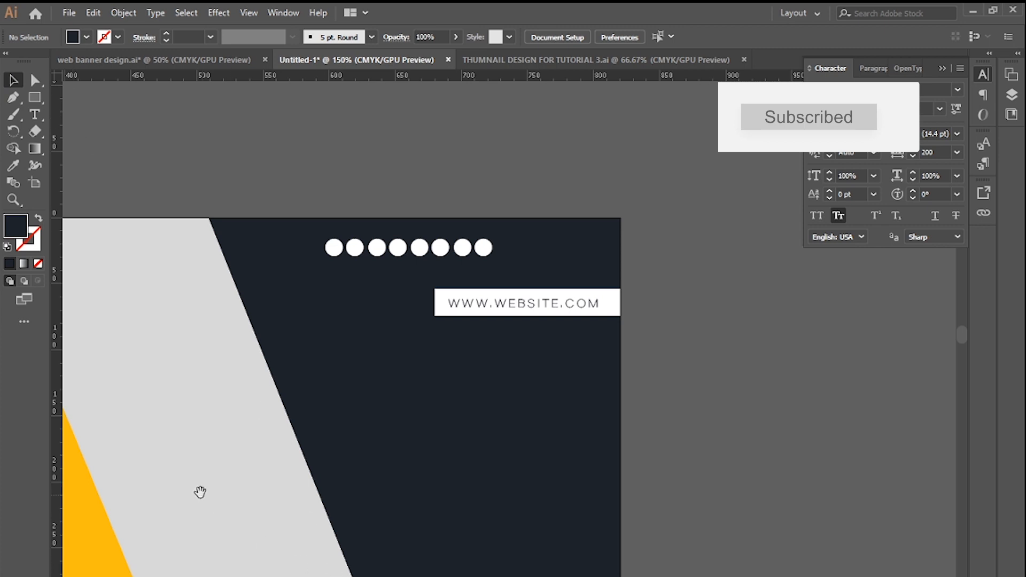
- Add the text UP near the upper edge of the light grey slanted panel
{"action": "left_click_drag", "start_coordinate": [199, 489], "coordinate": [232, 458]}
{"action": "left_click_drag", "start_coordinate": [149, 571], "coordinate": [355, 369]}
{"action": "left_click_drag", "start_coordinate": [225, 275], "coordinate": [308, 419]}
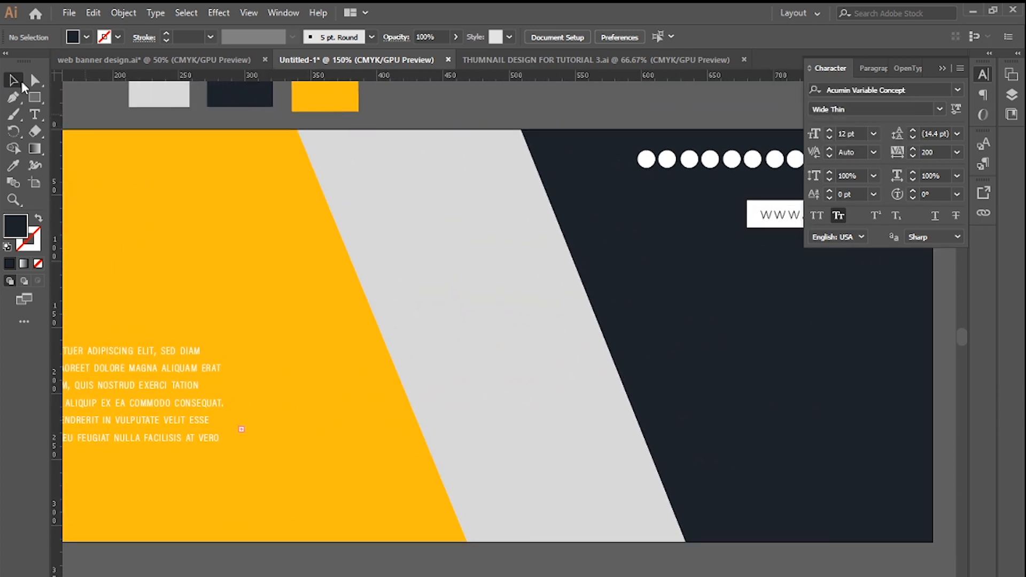
{"action": "left_click", "coordinate": [33, 82]}
{"action": "left_click", "coordinate": [34, 114]}
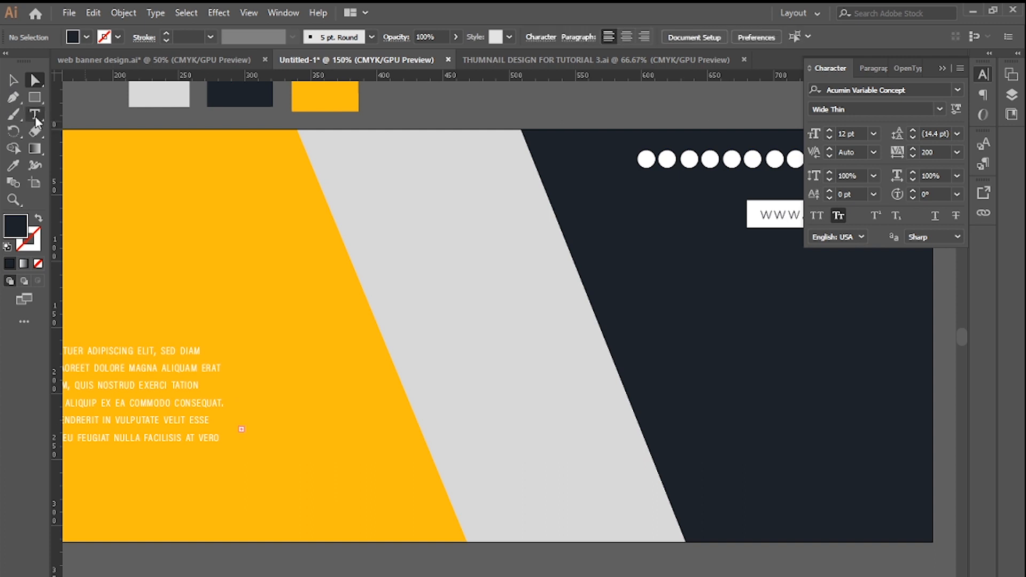
{"action": "left_click", "coordinate": [381, 206]}
{"action": "key", "text": "BackSpace"}
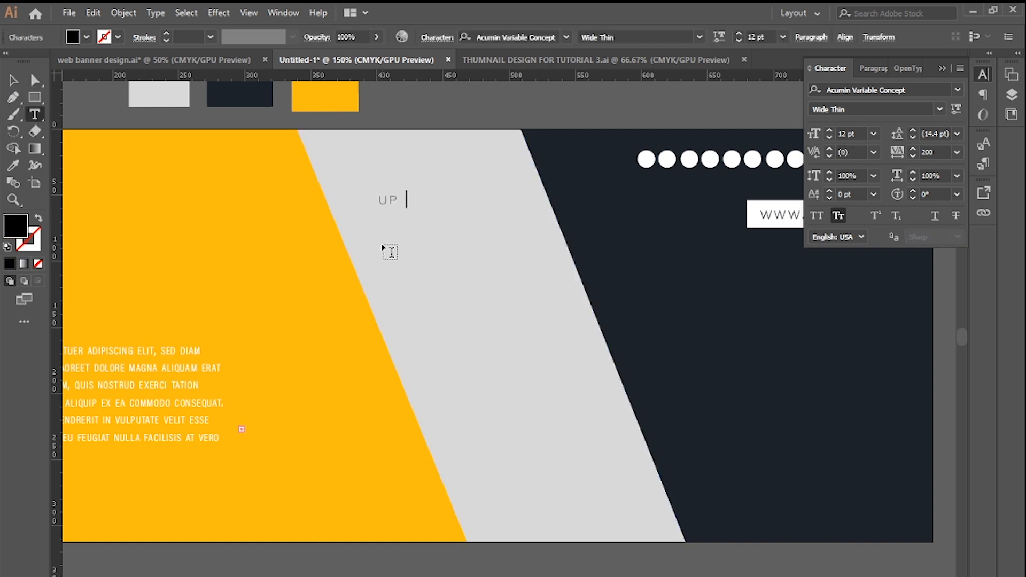
{"action": "left_click", "coordinate": [17, 82]}
- Add two separate text objects reading TO and 20% in the empty area of the yellow panel
{"action": "left_click", "coordinate": [36, 114]}
{"action": "left_click", "coordinate": [258, 232]}
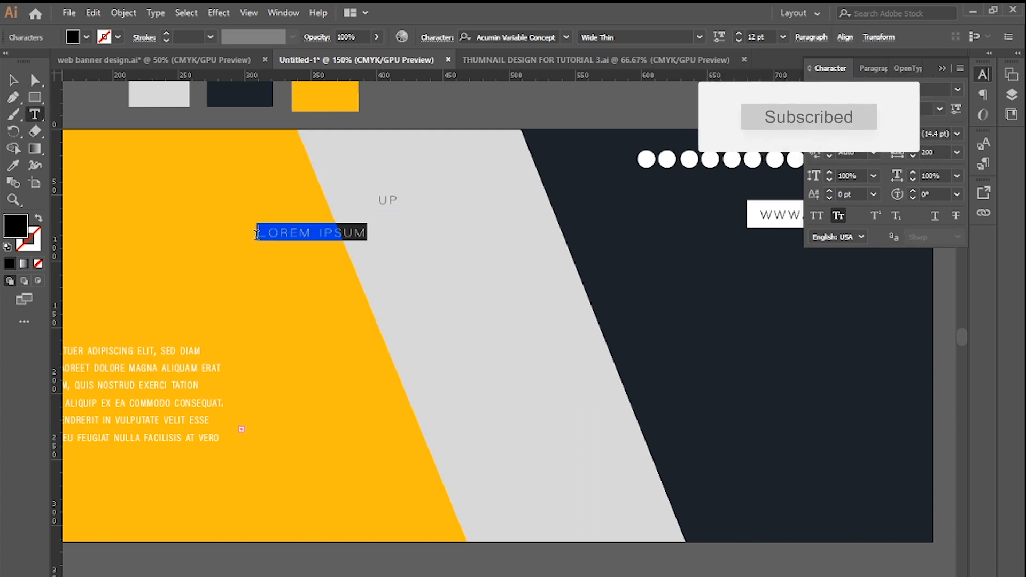
{"action": "type", "text": "TO"}
{"action": "left_click", "coordinate": [14, 81]}
{"action": "left_click", "coordinate": [35, 114]}
{"action": "left_click", "coordinate": [202, 256]}
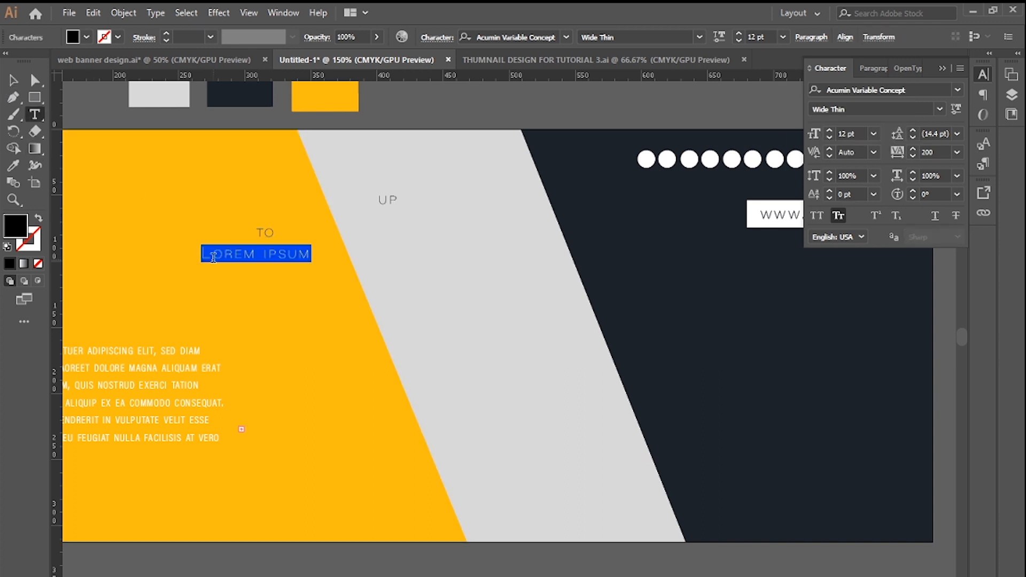
{"action": "type", "text": "20"}
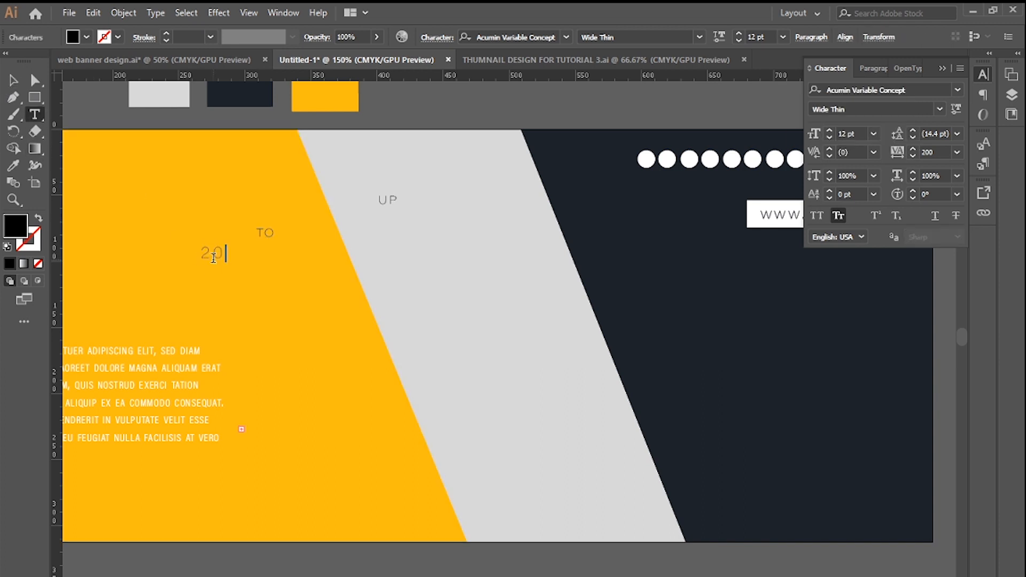
- Add a separate text object reading OFF below the 20% text on the yellow panel
{"action": "left_click", "coordinate": [36, 113]}
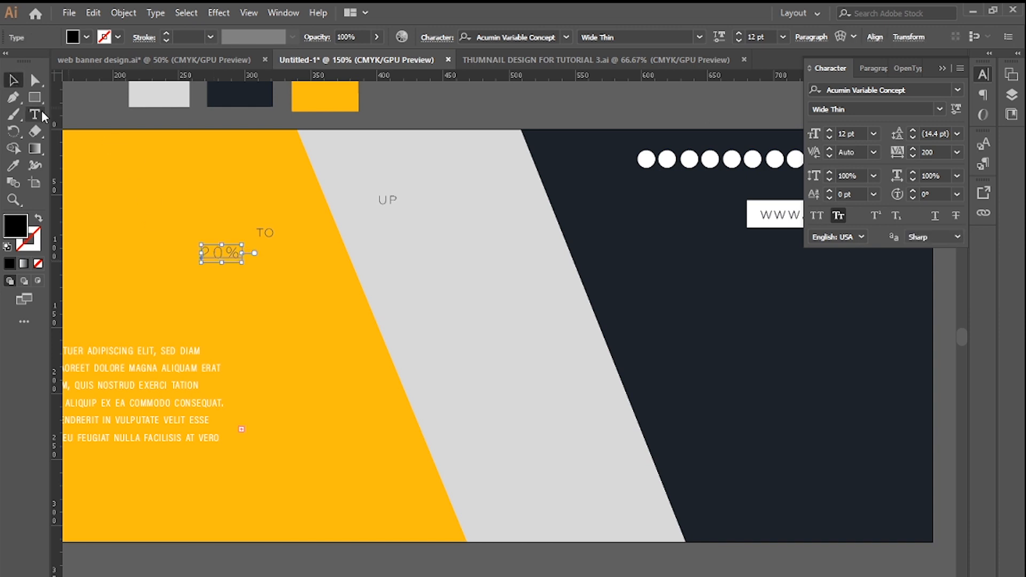
{"action": "left_click", "coordinate": [235, 327]}
{"action": "type", "text": "OFF"}
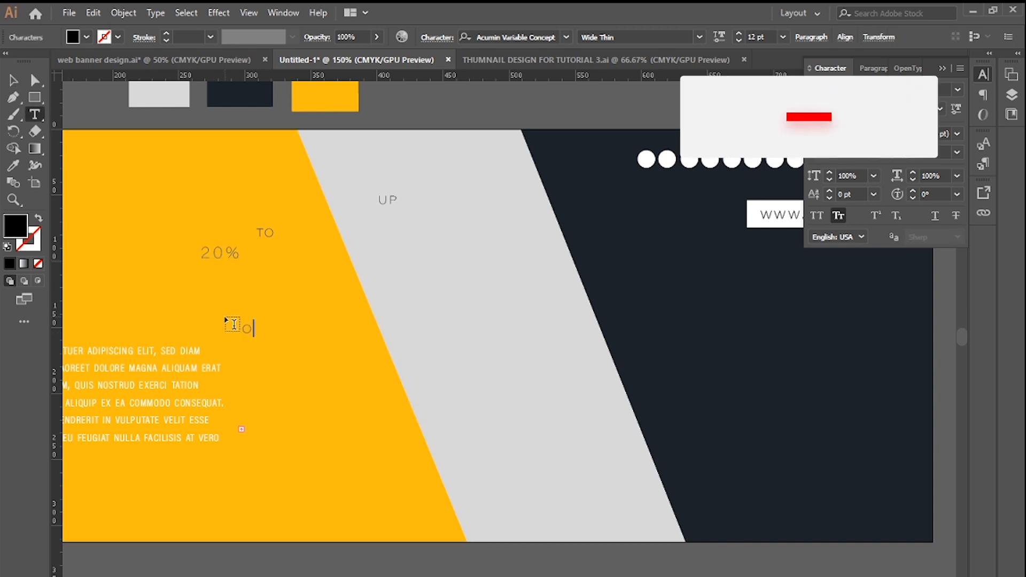
{"action": "left_click", "coordinate": [13, 80]}
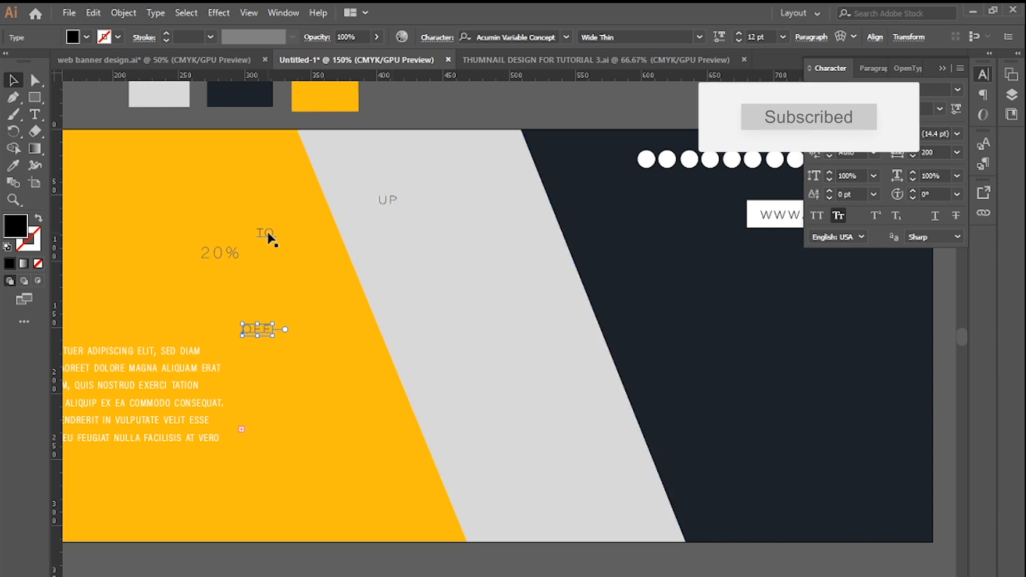
- Set the UP and TO texts to 36 pt and place TO directly right of UP on the grey panel
{"action": "left_click", "coordinate": [391, 208], "text": "shift"}
{"action": "left_click", "coordinate": [873, 134]}
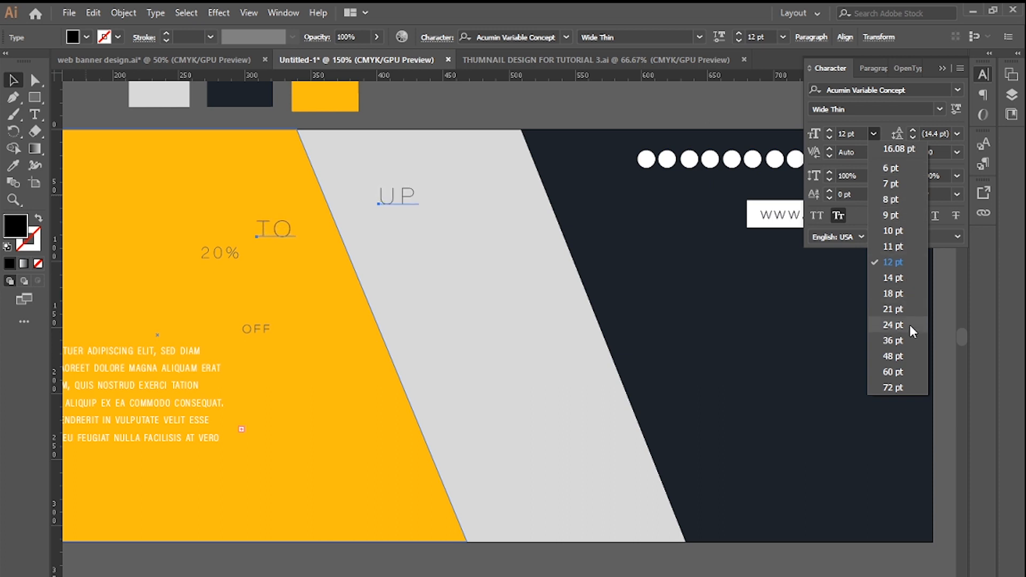
{"action": "left_click", "coordinate": [912, 341]}
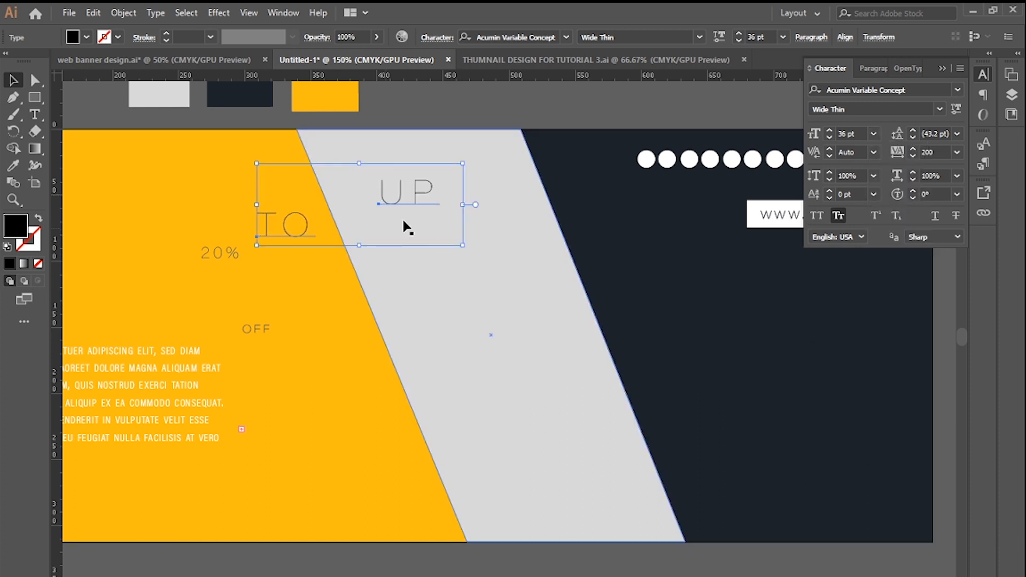
{"action": "left_click", "coordinate": [326, 293]}
{"action": "left_click_drag", "start_coordinate": [298, 240], "coordinate": [477, 201]}
- Change the font style of both UP and TO to Bold
{"action": "left_click", "coordinate": [413, 196], "text": "shift"}
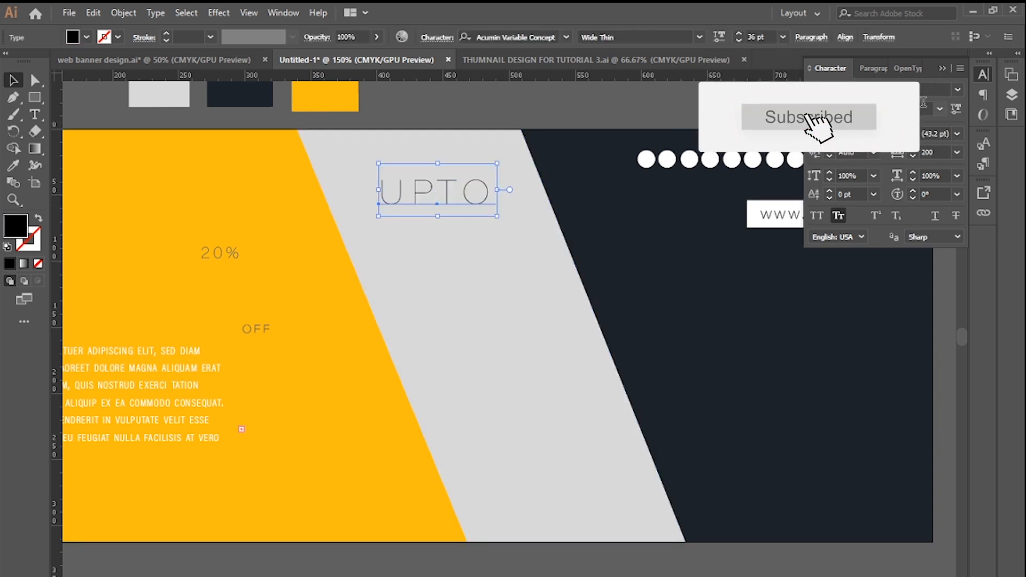
{"action": "left_click", "coordinate": [939, 110]}
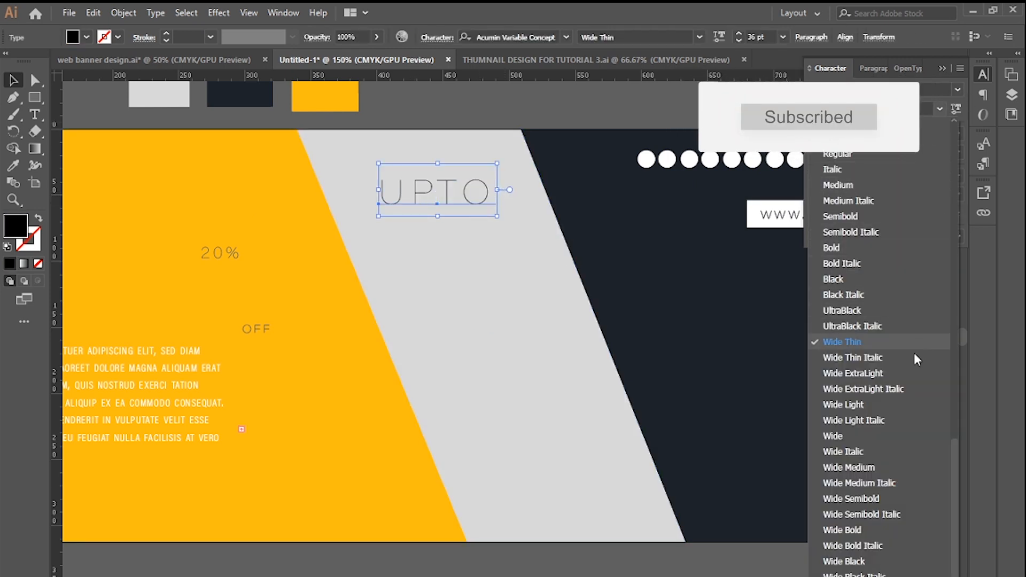
{"action": "left_click", "coordinate": [883, 247]}
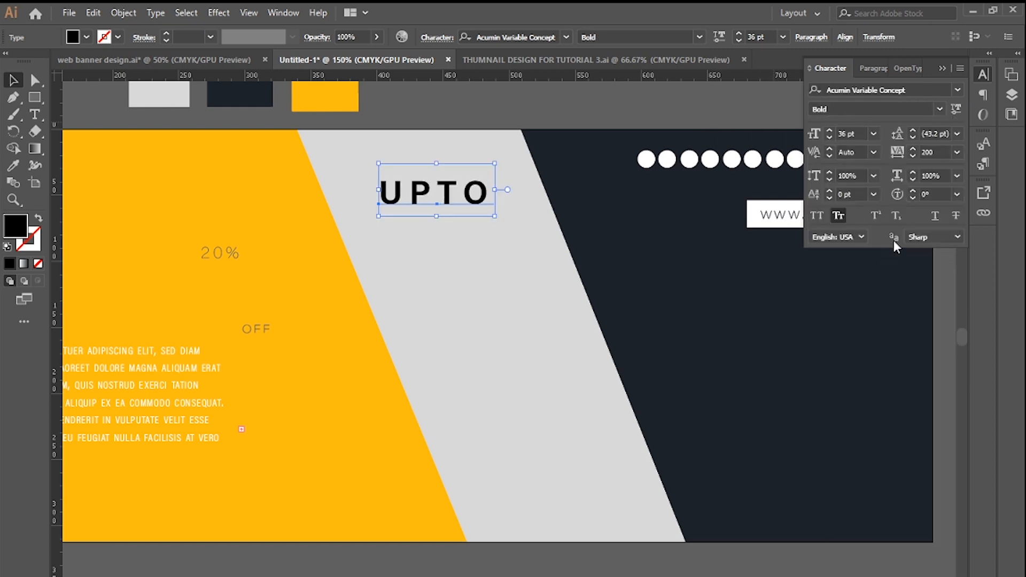
- Set the tracking of the UP and TO texts to -75 and move TO close beside UP
{"action": "left_click", "coordinate": [958, 152]}
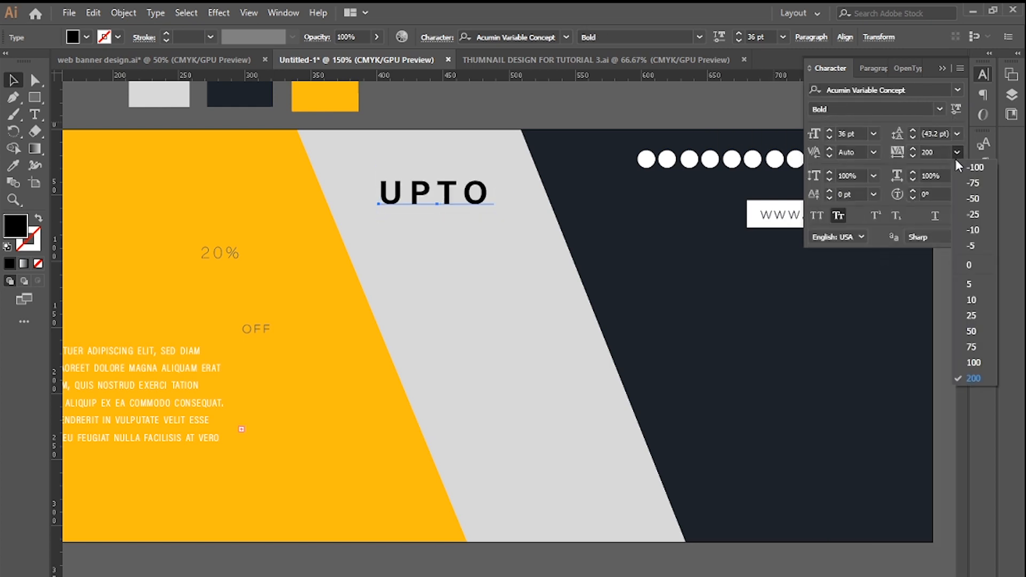
{"action": "left_click", "coordinate": [974, 183]}
{"action": "left_click", "coordinate": [534, 216]}
{"action": "left_click", "coordinate": [472, 202]}
{"action": "key", "text": "Left"}
{"action": "key", "text": "Left"}
{"action": "key", "text": "Left"}
{"action": "key", "text": "Left"}
{"action": "key", "text": "Left"}
{"action": "key", "text": "Left"}
{"action": "key", "text": "Left"}
{"action": "key", "text": "Left"}
{"action": "key", "text": "Left"}
{"action": "key", "text": "Left"}
{"action": "key", "text": "Left"}
{"action": "key", "text": "Left"}
{"action": "key", "text": "Right"}
{"action": "key", "text": "Right"}
{"action": "key", "text": "Right"}
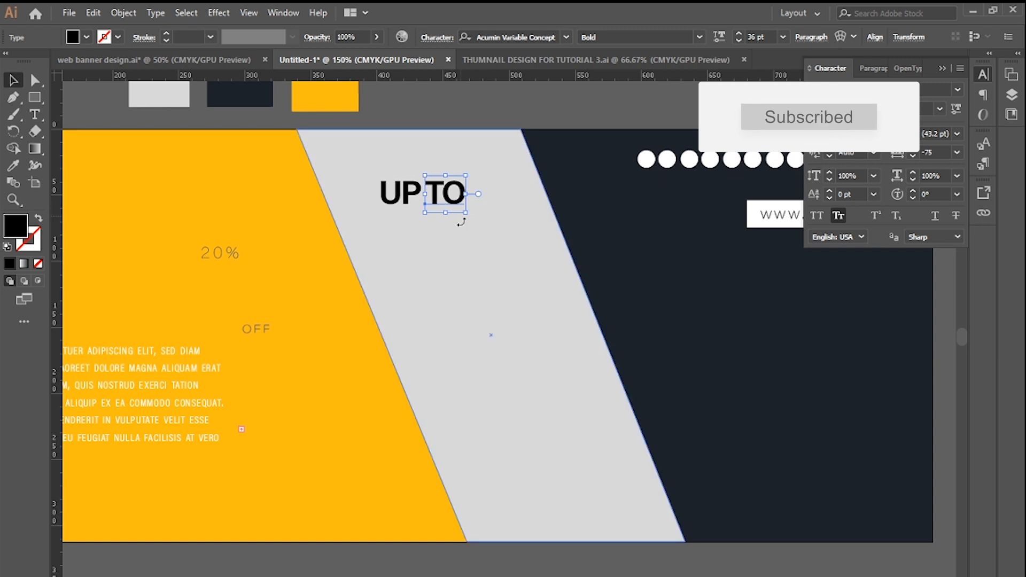
- Enlarge the 20% text to about 41.55 pt on the grey panel below UP TO and set its tracking to -75
{"action": "left_click", "coordinate": [224, 260]}
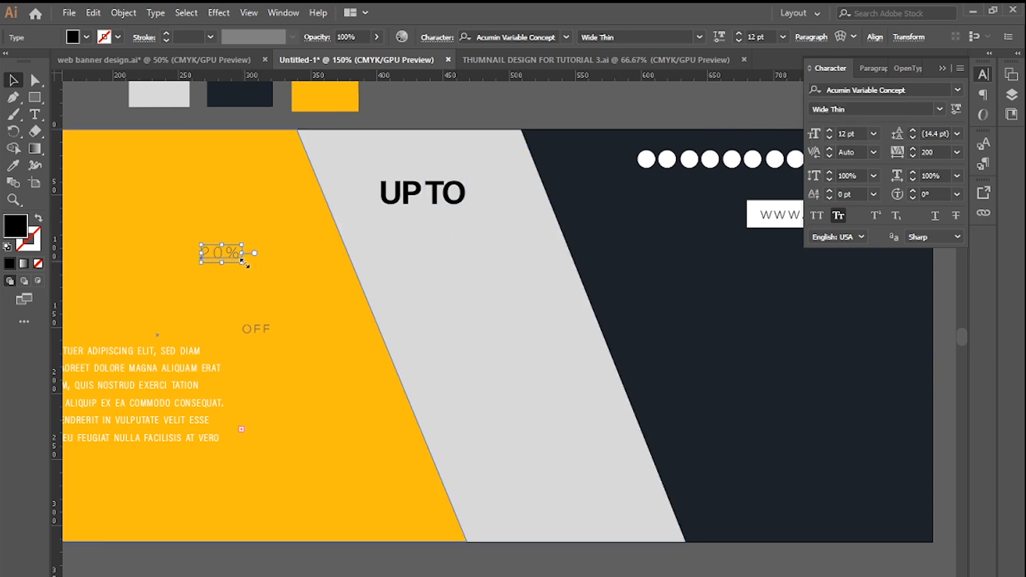
{"action": "left_click_drag", "start_coordinate": [243, 262], "coordinate": [512, 251]}
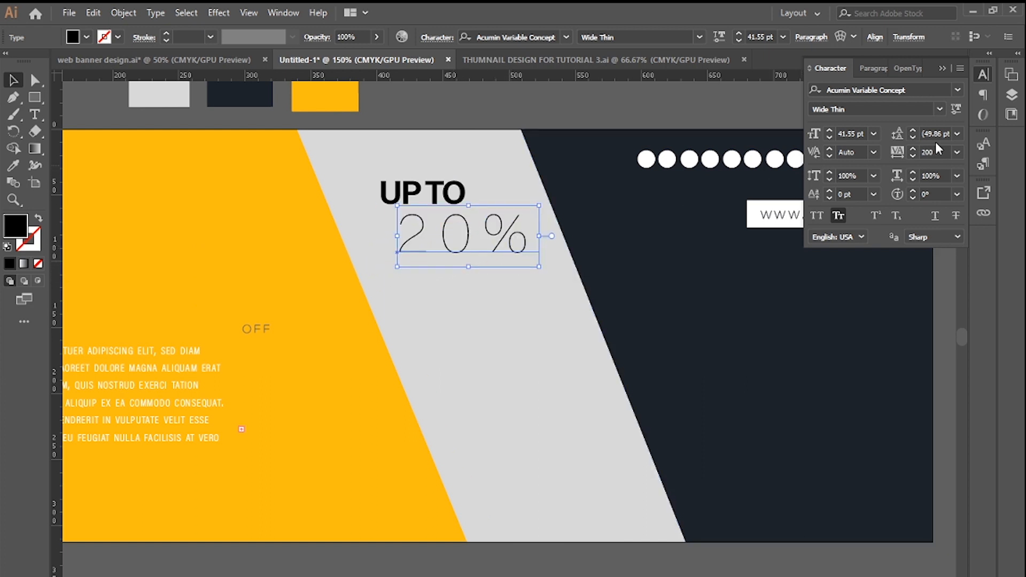
{"action": "left_click", "coordinate": [956, 153]}
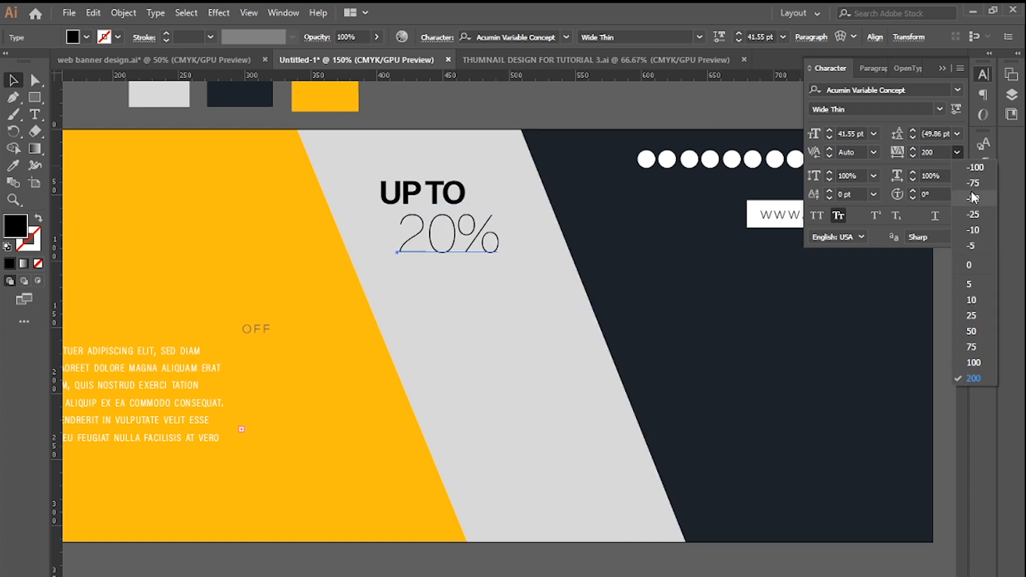
{"action": "left_click", "coordinate": [973, 184]}
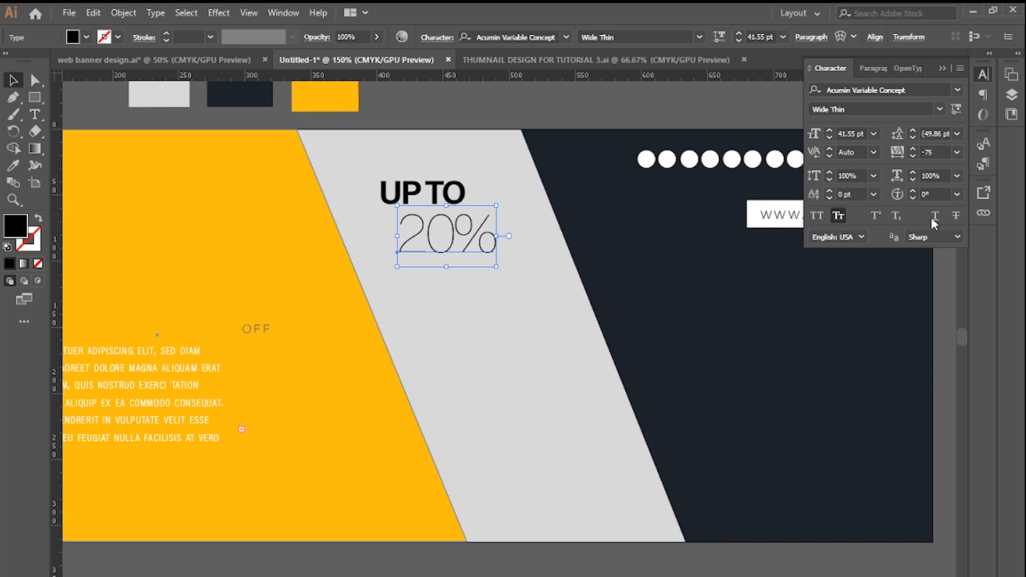
- Make the 20% text Bold and scale it down to about 31.77 pt, slightly indented below UP TO
{"action": "left_click", "coordinate": [940, 110]}
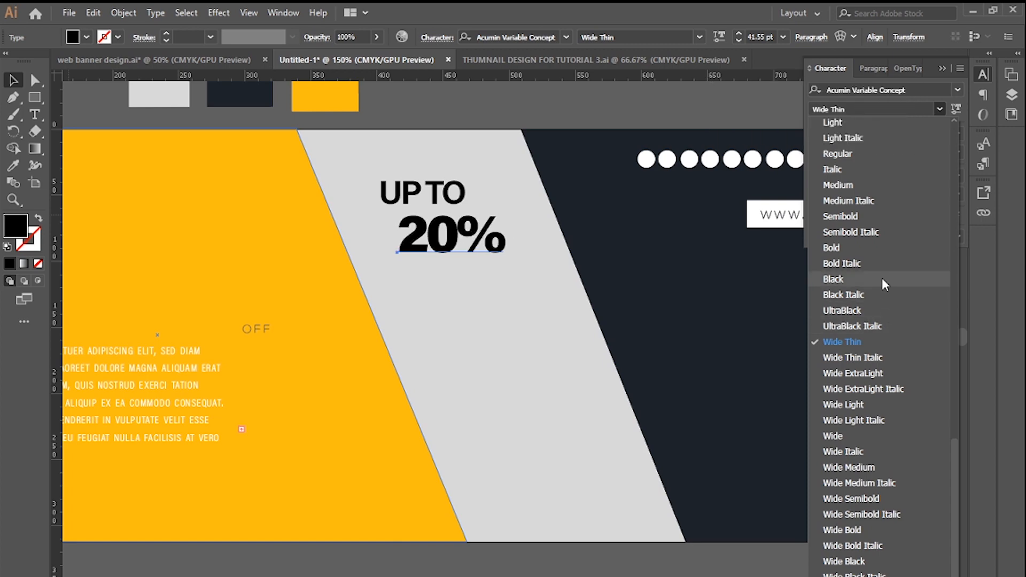
{"action": "left_click", "coordinate": [881, 247]}
{"action": "left_click_drag", "start_coordinate": [501, 267], "coordinate": [459, 233]}
- Enlarge the OFF text to about 59.67 pt, place it below 20% on the grey panel and set its tracking to -75
{"action": "left_click", "coordinate": [251, 328]}
{"action": "left_click_drag", "start_coordinate": [276, 337], "coordinate": [368, 406]}
{"action": "left_click_drag", "start_coordinate": [355, 360], "coordinate": [505, 278]}
{"action": "left_click", "coordinate": [957, 153]}
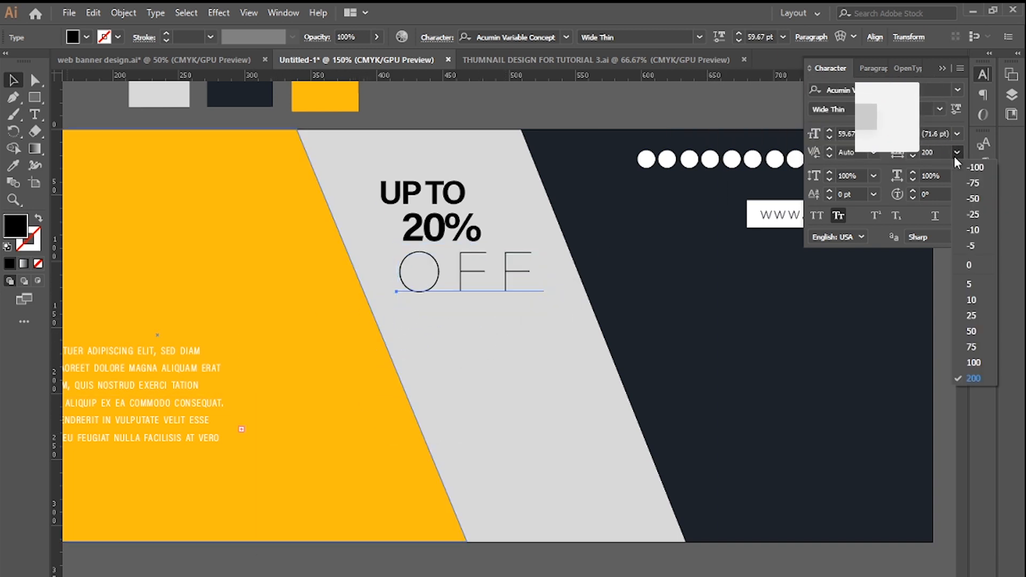
{"action": "left_click", "coordinate": [974, 183]}
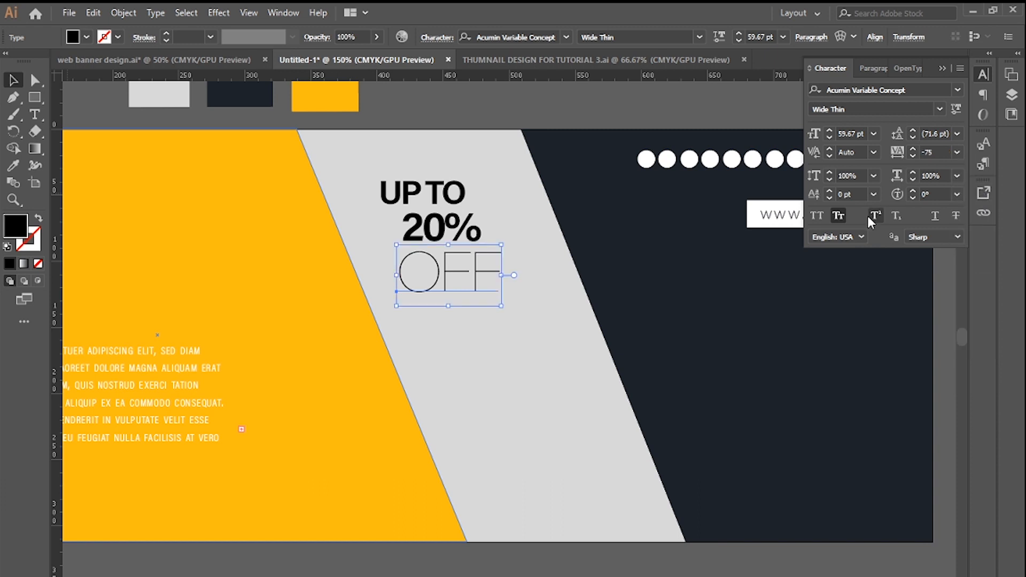
{"action": "left_click", "coordinate": [944, 109]}
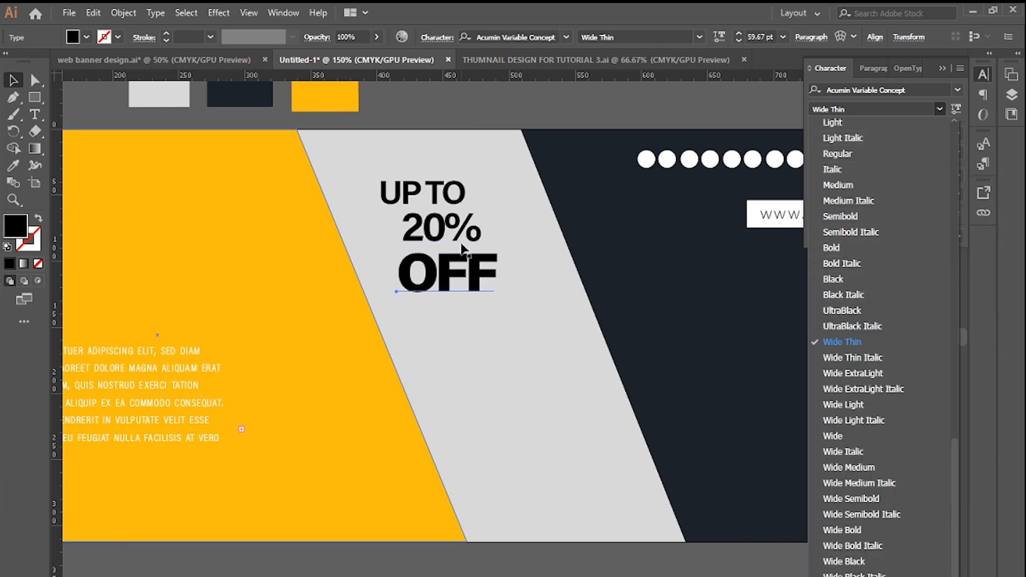
{"action": "left_click", "coordinate": [441, 235]}
{"action": "left_click", "coordinate": [442, 239]}
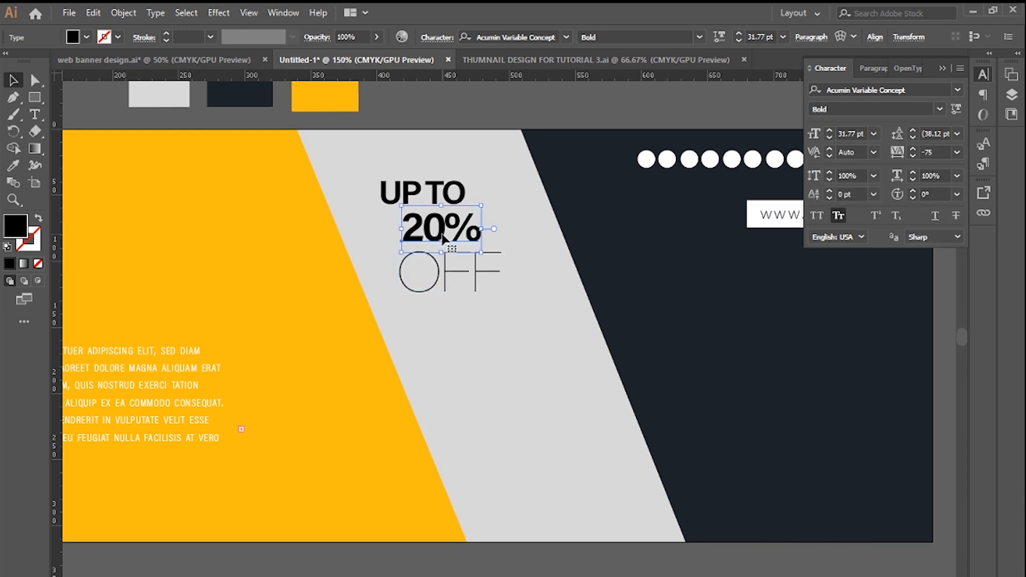
{"action": "left_click", "coordinate": [412, 201]}
{"action": "left_click", "coordinate": [453, 241]}
- Make the OFF text Bold, scale it down to about 50.71 pt and position it directly below 20%, indented further right
{"action": "left_click", "coordinate": [454, 267]}
{"action": "left_click", "coordinate": [936, 108]}
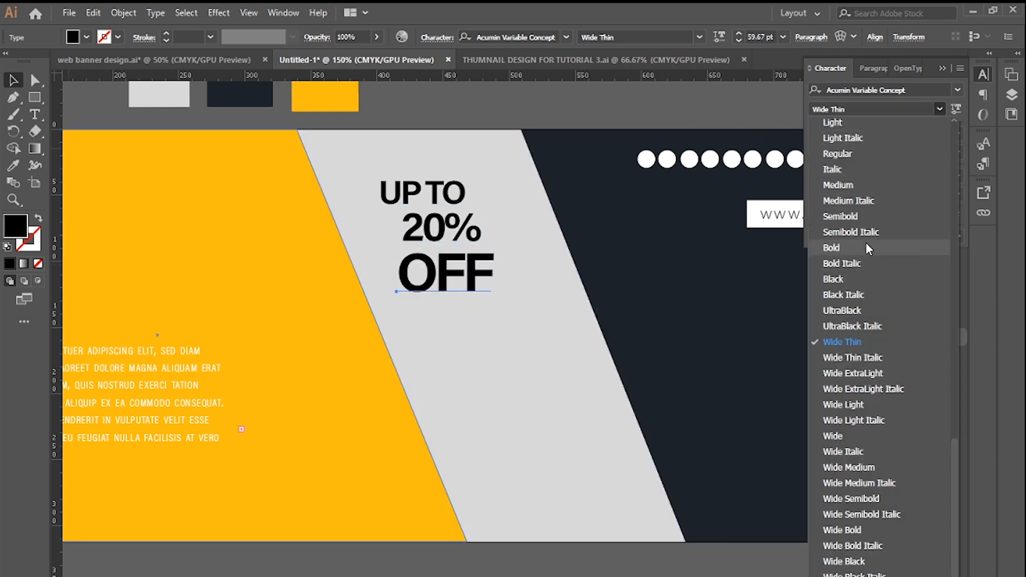
{"action": "left_click", "coordinate": [866, 247]}
{"action": "left_click_drag", "start_coordinate": [492, 295], "coordinate": [482, 273]}
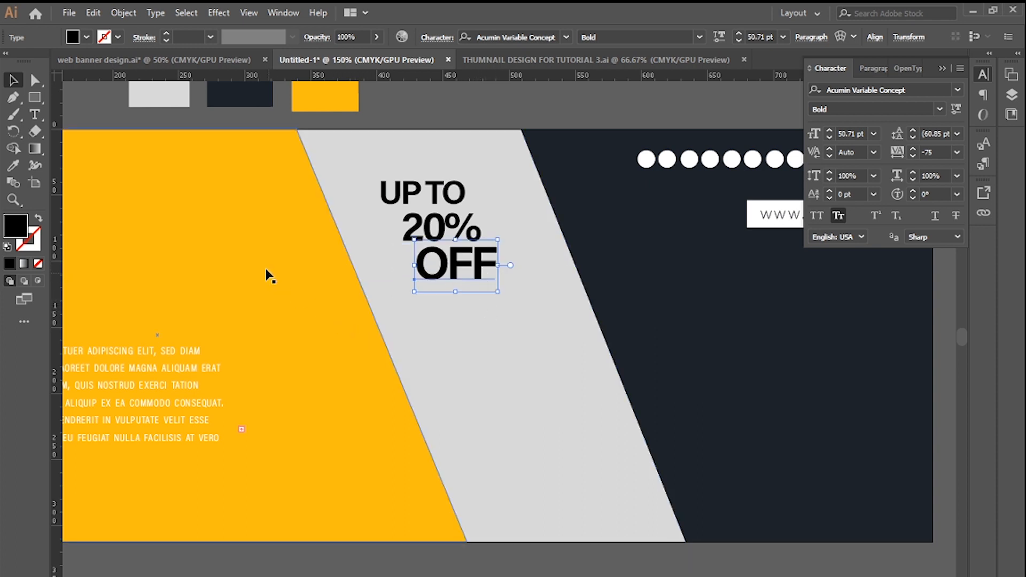
- Recolor the UP, TO, 20% and OFF texts with the dark navy sampled from the banner's right panel
{"action": "left_click", "coordinate": [439, 229], "text": "shift"}
{"action": "left_click", "coordinate": [448, 194], "text": "shift"}
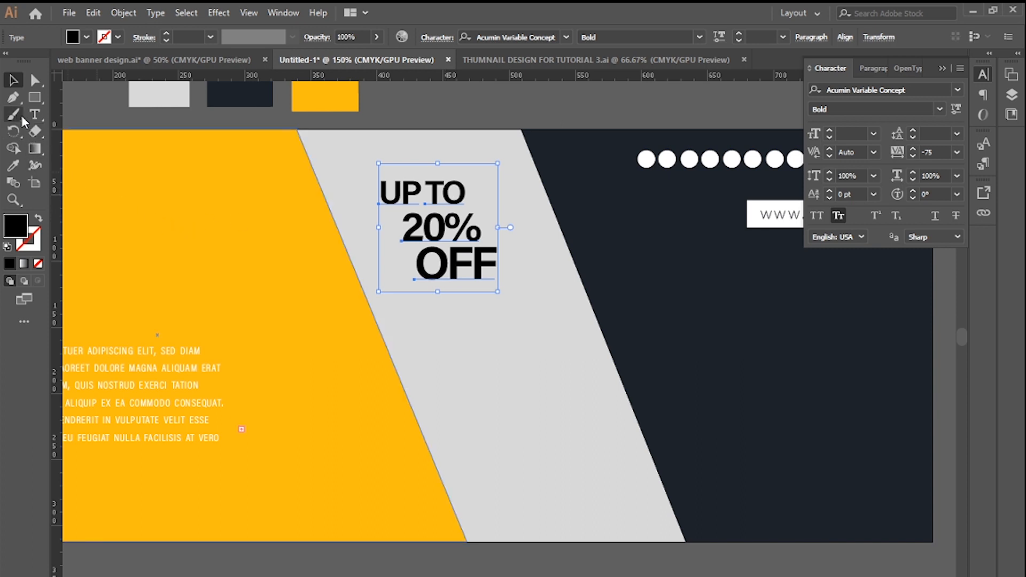
{"action": "left_click", "coordinate": [14, 170]}
{"action": "left_click", "coordinate": [161, 178]}
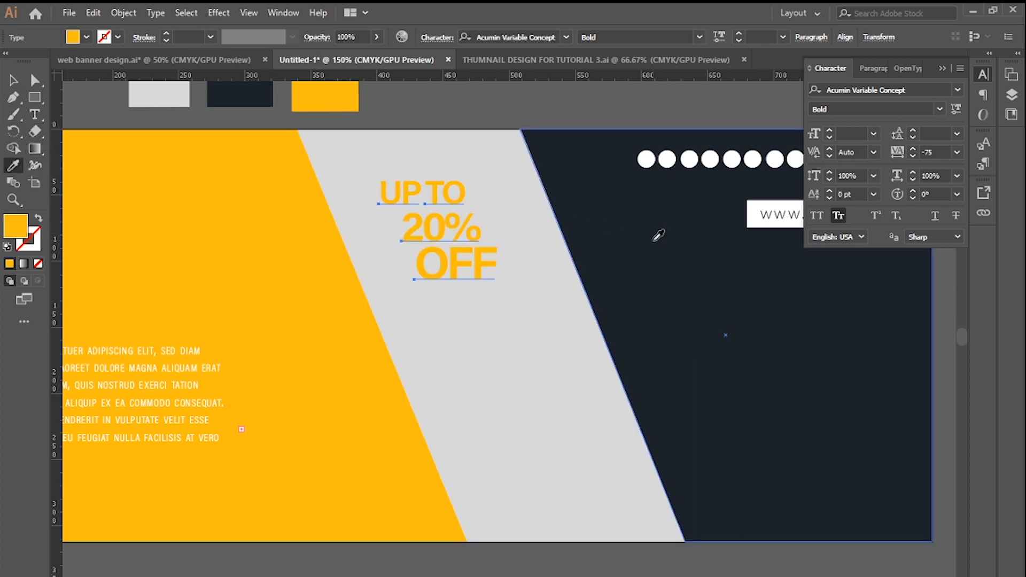
{"action": "left_click", "coordinate": [658, 234]}
{"action": "left_click", "coordinate": [11, 81]}
{"action": "left_click", "coordinate": [107, 98]}
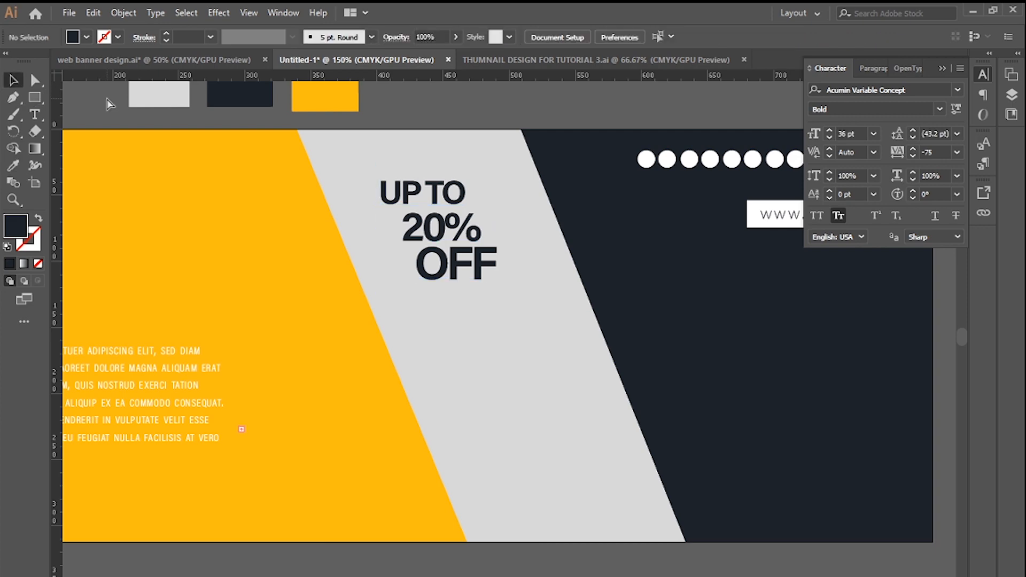
- Using File Explorer, place the shoes-png.png image from the BANNER DESIGN folder on Local Disk (D:) into the banner document
{"action": "key", "text": "ctrl+0"}
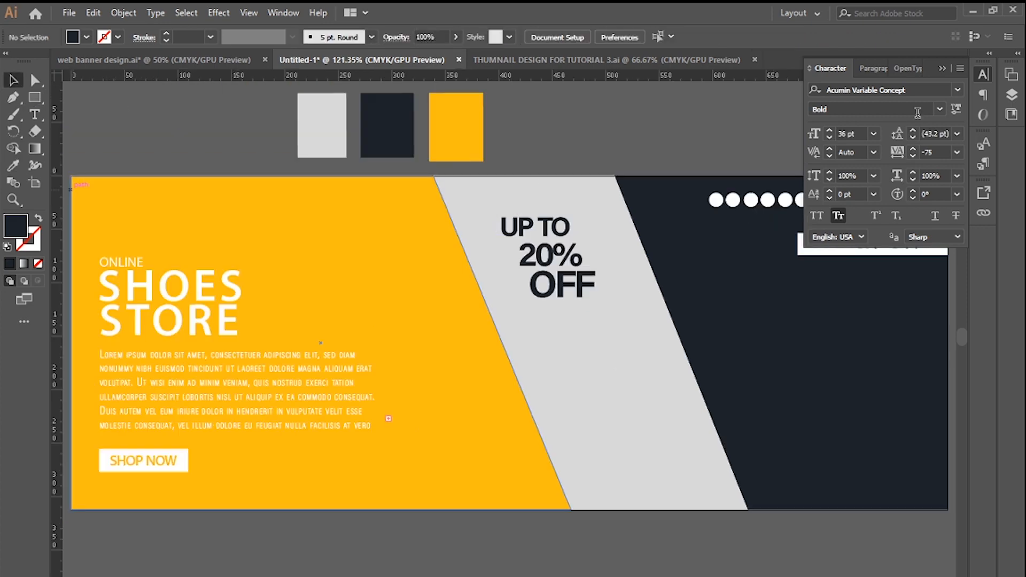
{"action": "left_click", "coordinate": [943, 69]}
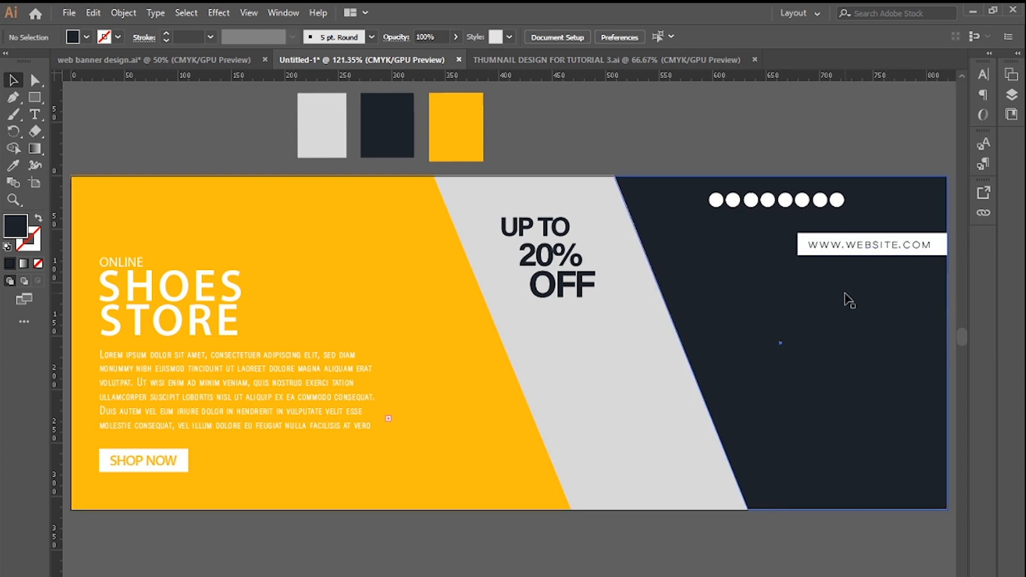
{"action": "mouse_move", "coordinate": [584, 408]}
{"action": "left_mouse_down"}
{"action": "mouse_move", "coordinate": [566, 378]}
{"action": "mouse_move", "coordinate": [594, 392]}
{"action": "mouse_move", "coordinate": [577, 394]}
{"action": "left_mouse_up"}
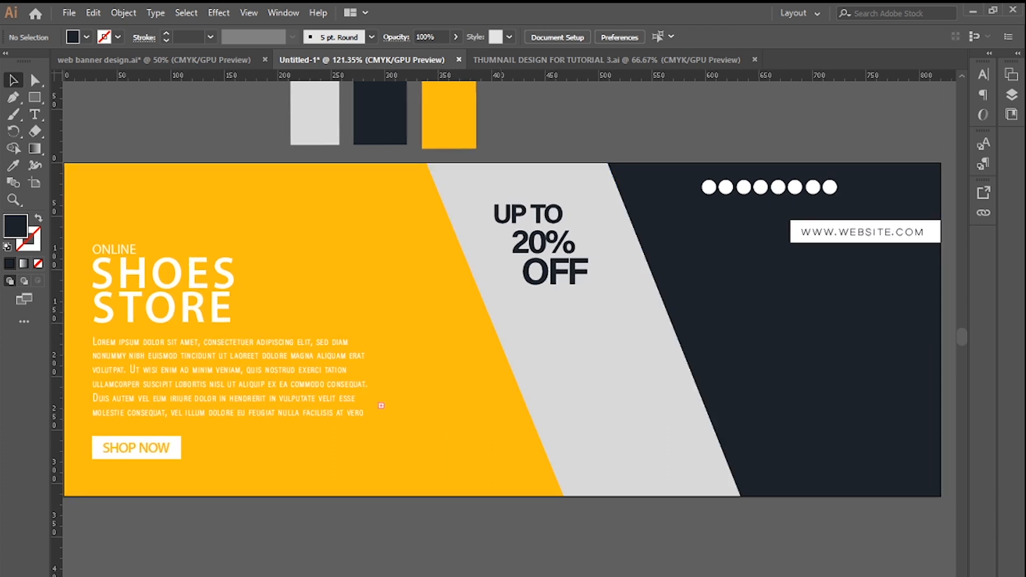
{"action": "key", "text": "super+e"}
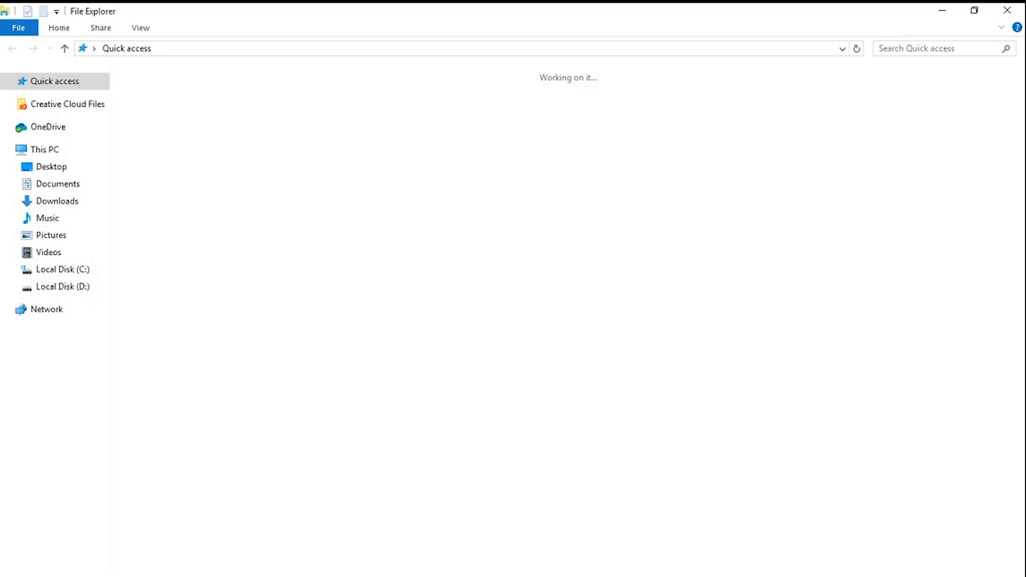
{"action": "left_click", "coordinate": [80, 286]}
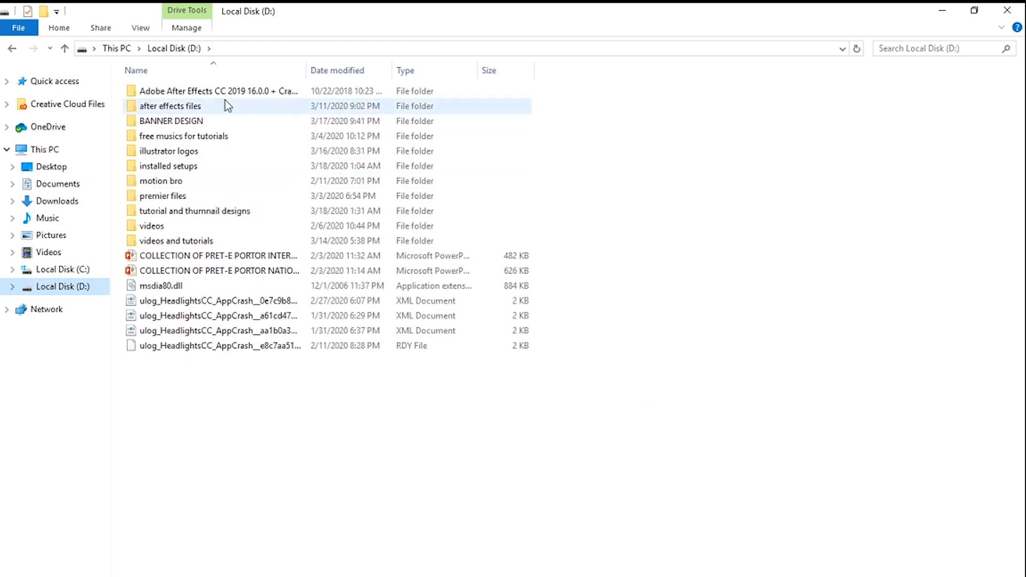
{"action": "double_click", "coordinate": [226, 120]}
{"action": "left_click_drag", "start_coordinate": [651, 209], "coordinate": [517, 432]}
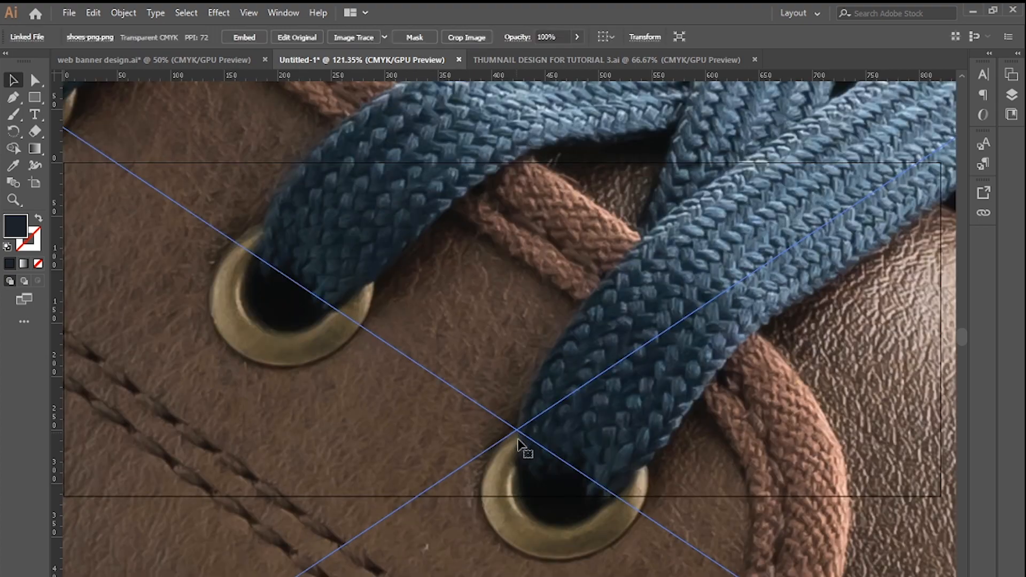
- Scale the oversized shoe image down to less than half the banner's width and place it over the lower part of the yellow panel
{"action": "key", "text": "ctrl+minus"}
{"action": "key", "text": "ctrl+minus"}
{"action": "key", "text": "ctrl+minus"}
{"action": "key", "text": "ctrl+minus"}
{"action": "key", "text": "ctrl+minus"}
{"action": "key", "text": "ctrl+minus"}
{"action": "key", "text": "ctrl+minus"}
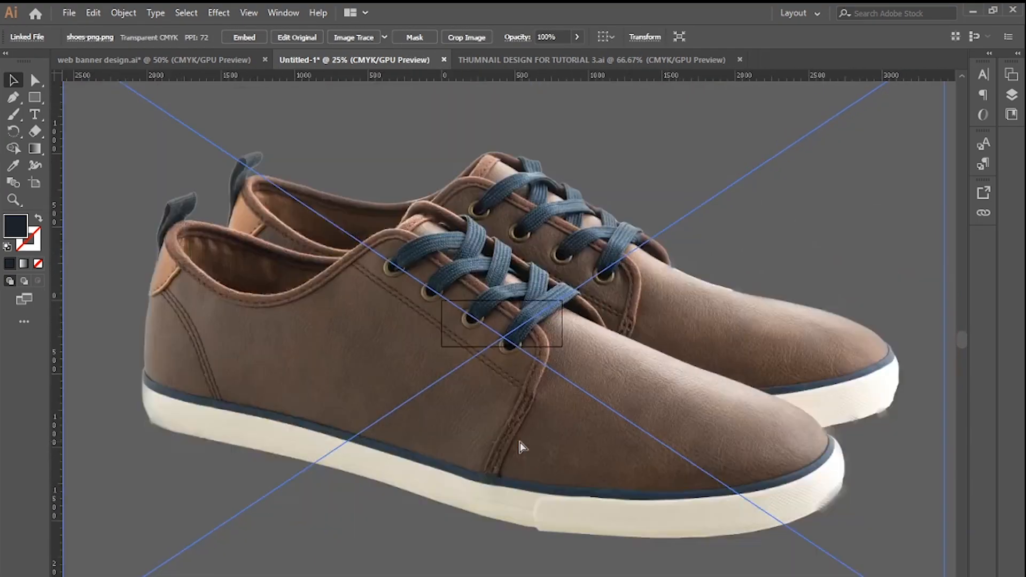
{"action": "left_click_drag", "start_coordinate": [839, 117], "coordinate": [399, 473]}
{"action": "left_click_drag", "start_coordinate": [236, 540], "coordinate": [441, 356]}
{"action": "left_click_drag", "start_coordinate": [505, 288], "coordinate": [484, 342]}
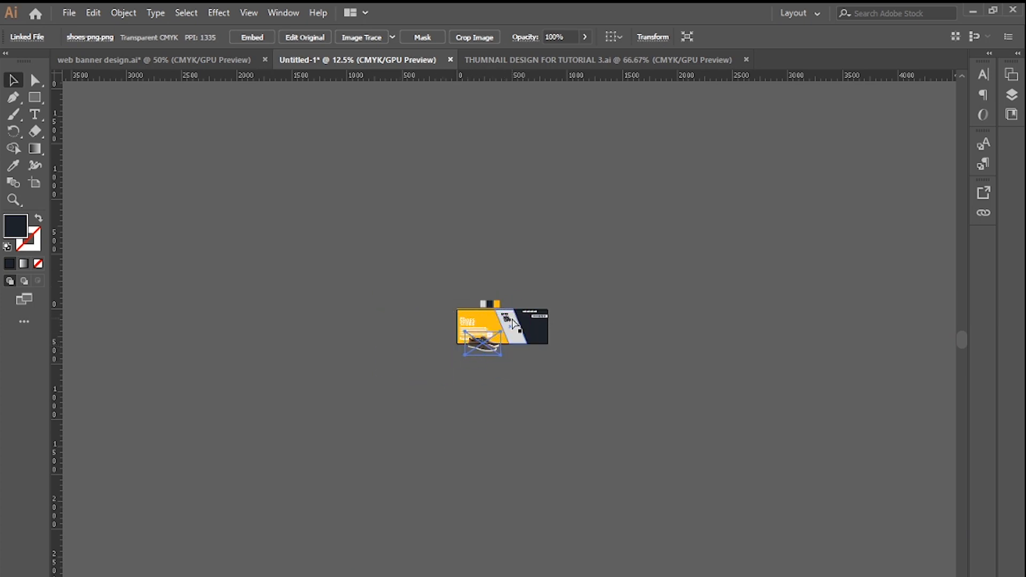
- Move the shoe image over the grey panel below the OFF text and rotate it slightly clockwise
{"action": "scroll", "coordinate": [513, 323], "scroll_direction": "up", "scroll_amount": 6}
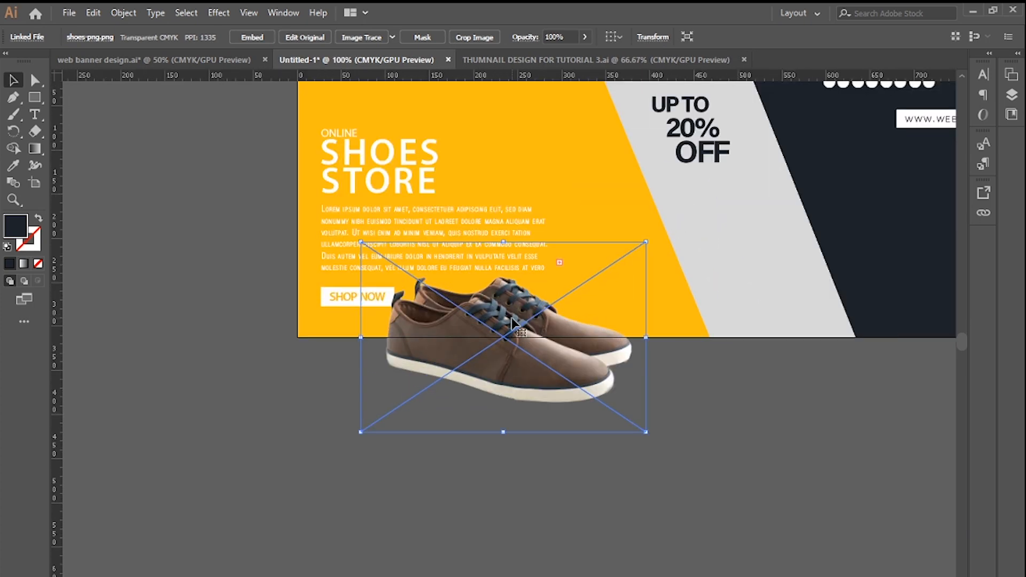
{"action": "left_click_drag", "start_coordinate": [838, 199], "coordinate": [684, 320]}
{"action": "left_click_drag", "start_coordinate": [384, 465], "coordinate": [610, 349]}
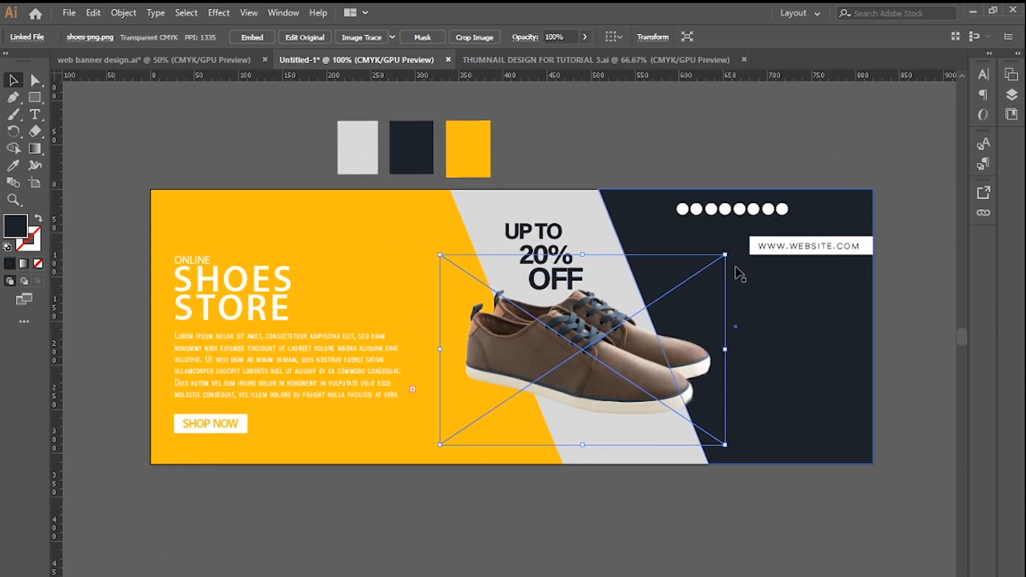
{"action": "left_click_drag", "start_coordinate": [733, 249], "coordinate": [741, 257]}
{"action": "left_click_drag", "start_coordinate": [747, 272], "coordinate": [746, 272]}
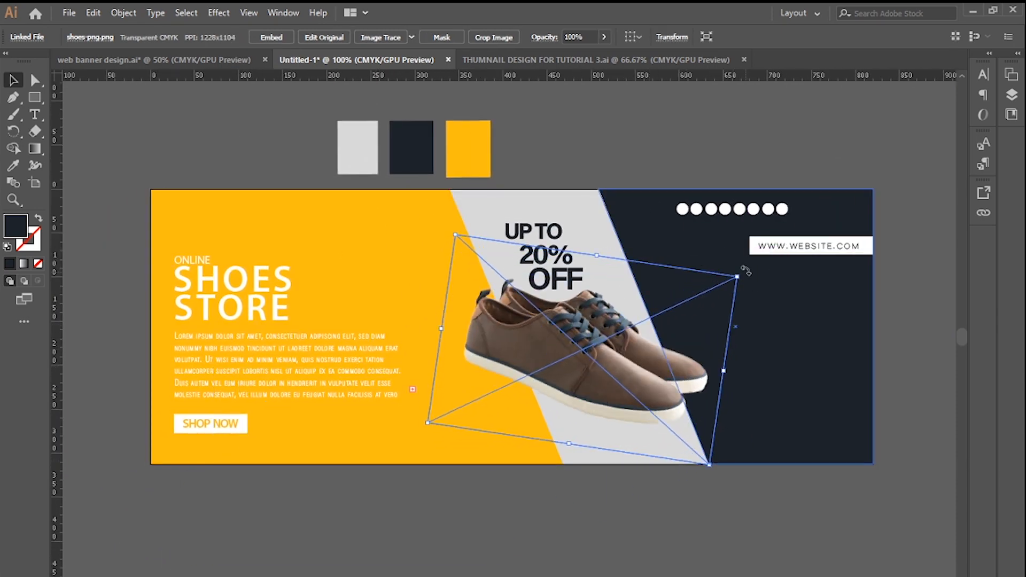
{"action": "mouse_move", "coordinate": [620, 355]}
{"action": "left_mouse_down"}
{"action": "mouse_move", "coordinate": [600, 352]}
{"action": "mouse_move", "coordinate": [609, 362]}
{"action": "left_mouse_up"}
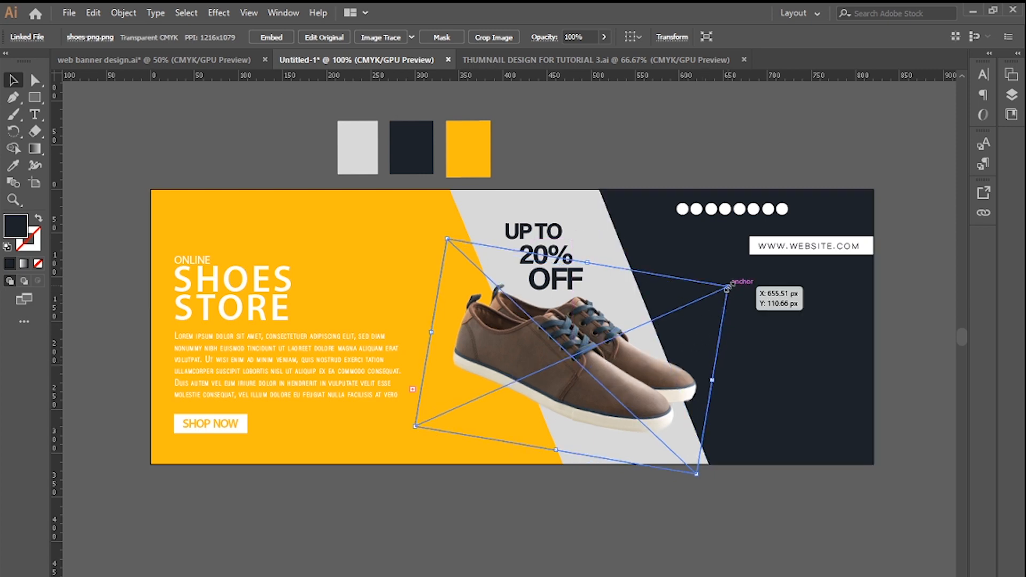
- Enlarge the rotated shoe image so it spans all three panels and fine-tune its position just below the OFF text
{"action": "left_click_drag", "start_coordinate": [728, 288], "coordinate": [751, 281]}
{"action": "left_click_drag", "start_coordinate": [595, 353], "coordinate": [586, 365]}
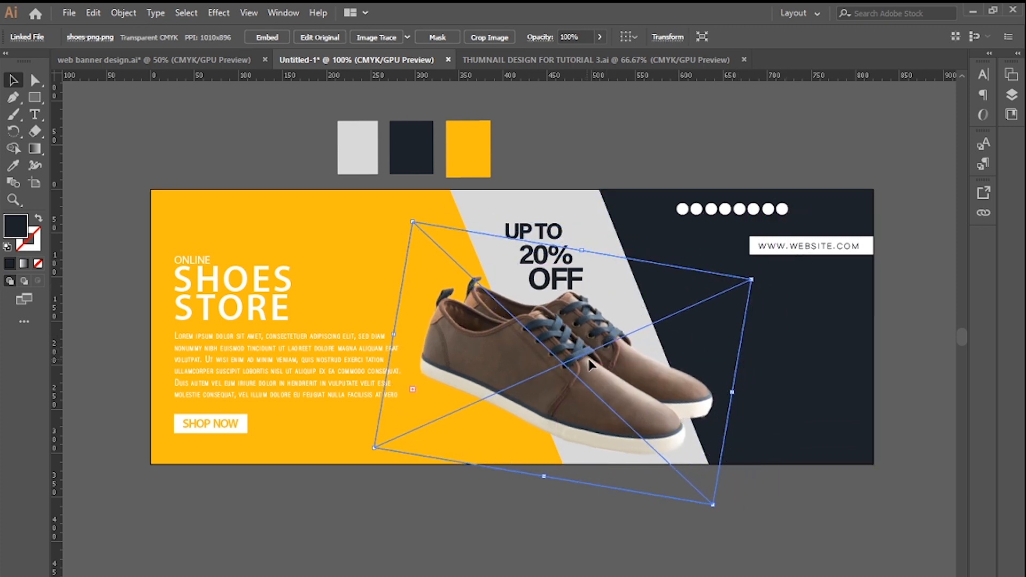
{"action": "left_click", "coordinate": [781, 502]}
{"action": "left_click", "coordinate": [614, 412]}
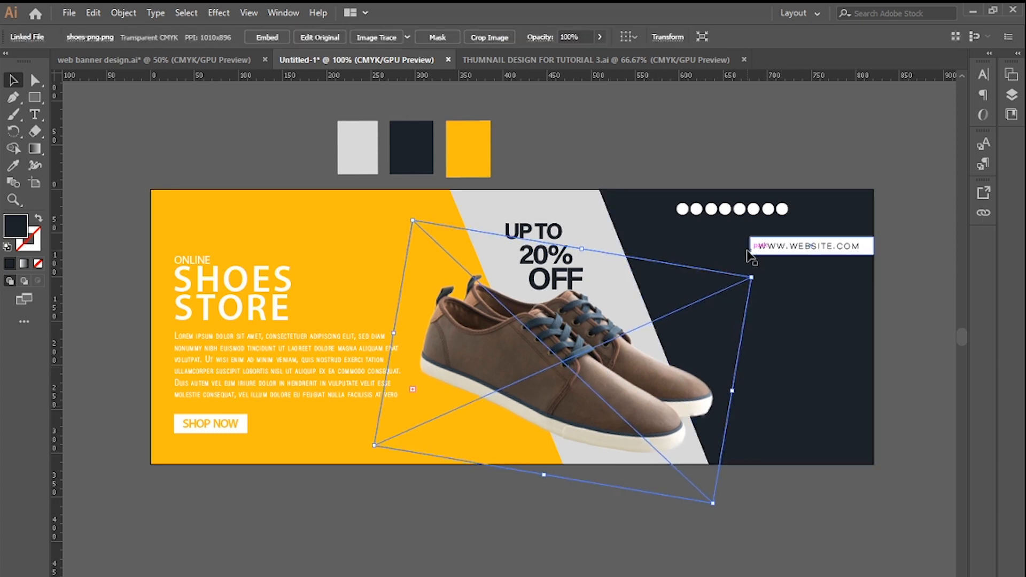
{"action": "key", "text": "Left"}
{"action": "key", "text": "Left"}
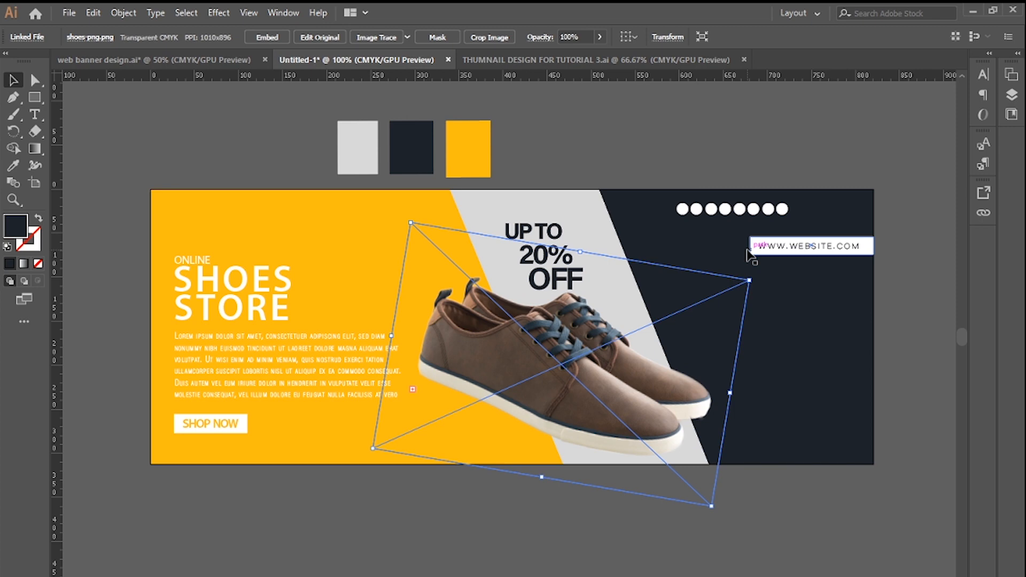
{"action": "key", "text": "Up"}
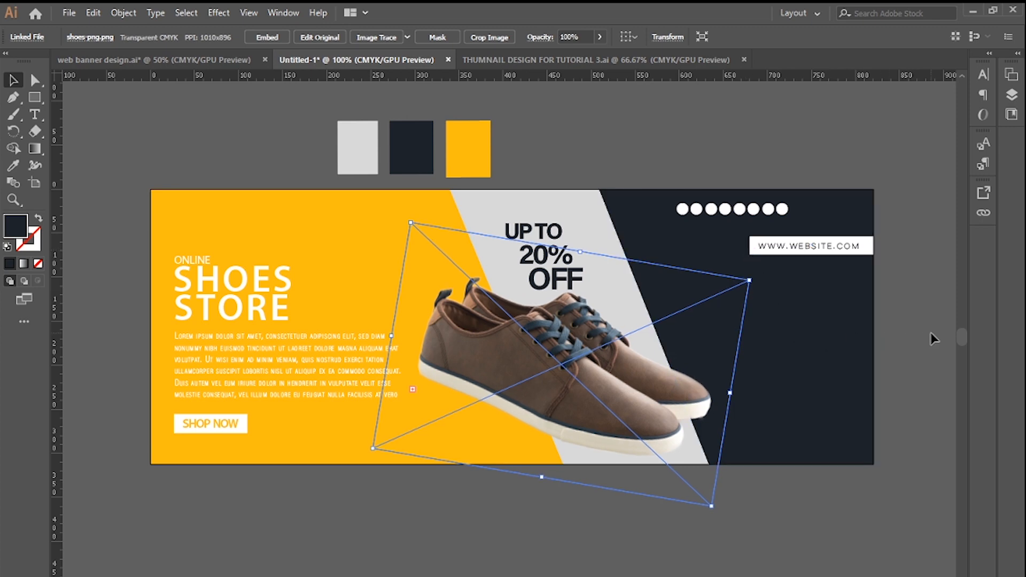
{"action": "left_click", "coordinate": [931, 332]}
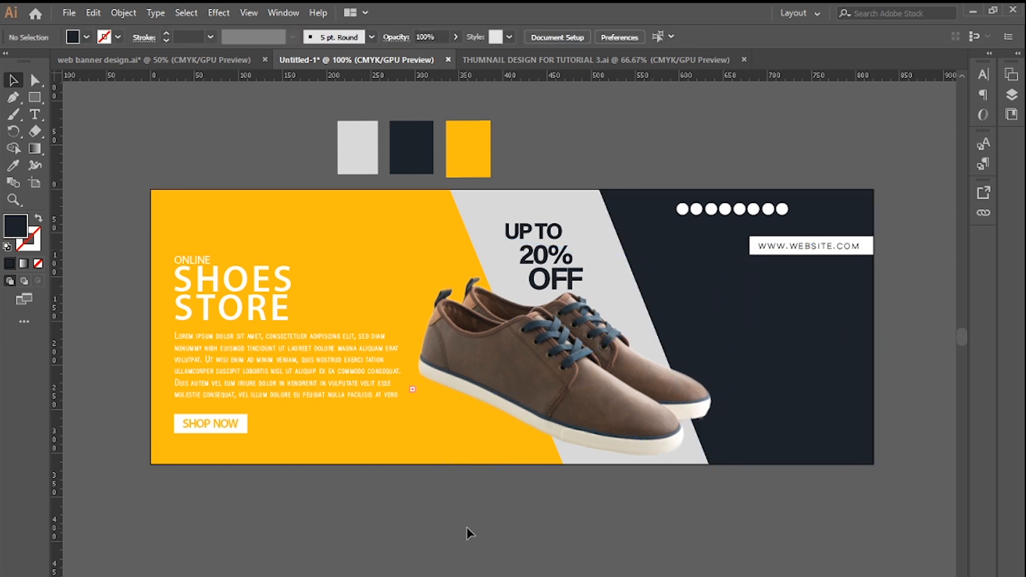
- Draw a dark circle about 62 px in diameter above the banner's upper-left corner
{"action": "left_click_drag", "start_coordinate": [438, 526], "coordinate": [416, 534]}
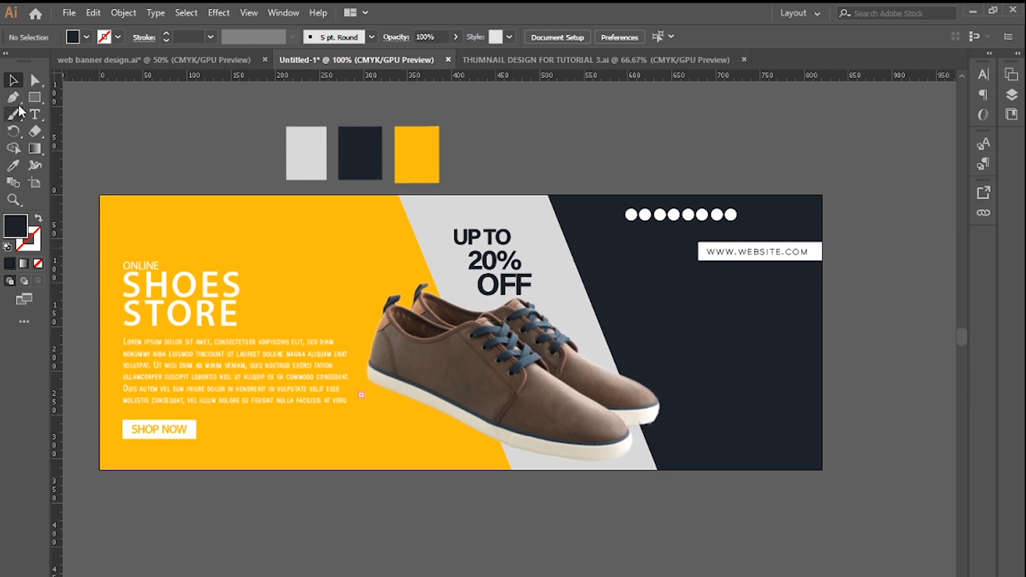
{"action": "left_click", "coordinate": [35, 114]}
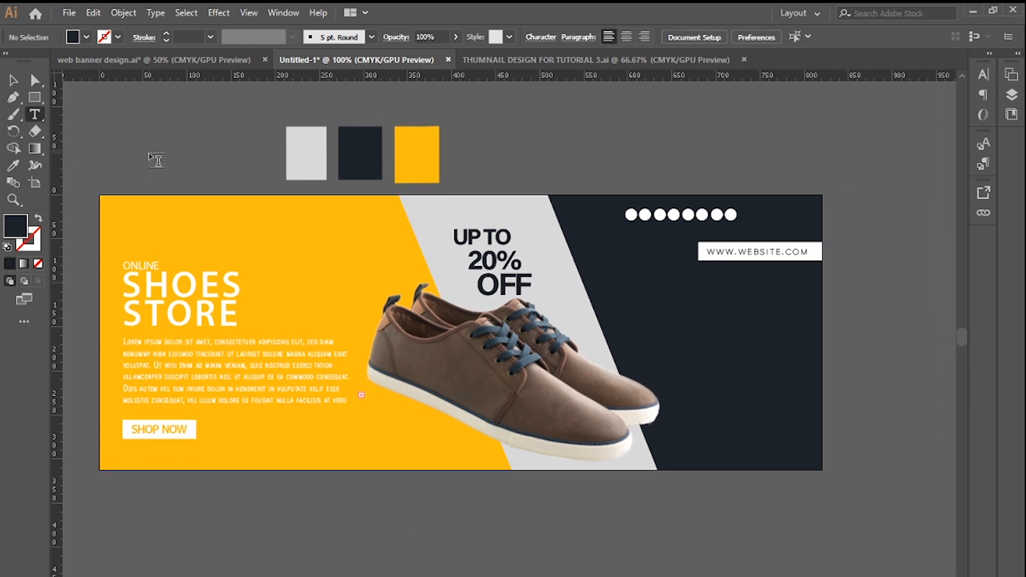
{"action": "left_click_drag", "start_coordinate": [31, 98], "coordinate": [164, 182]}
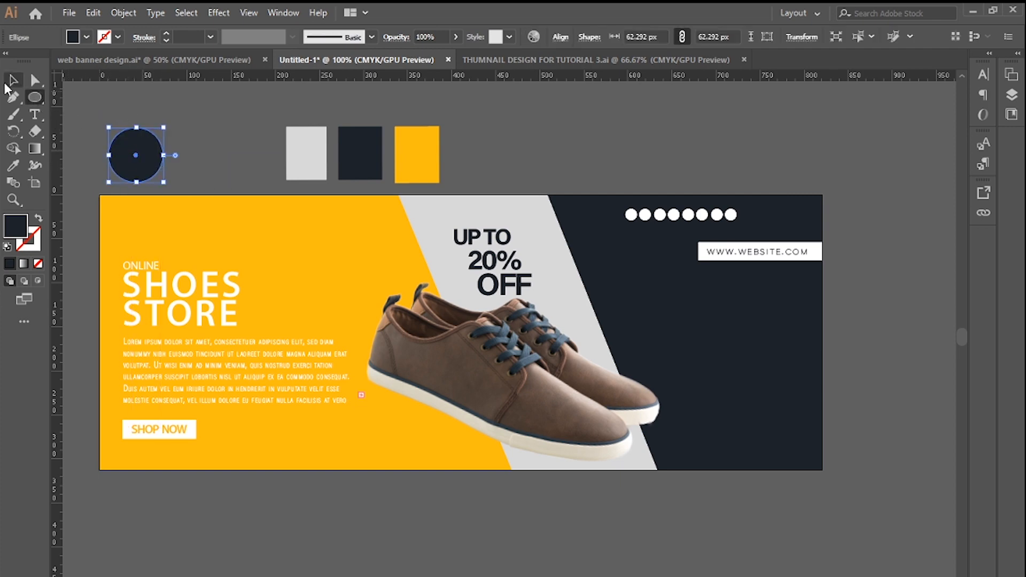
- Add the text LOGO at 36 pt in Acumin Variable Concept Bold beside the dark circle
{"action": "left_click", "coordinate": [35, 113]}
{"action": "left_click", "coordinate": [180, 162]}
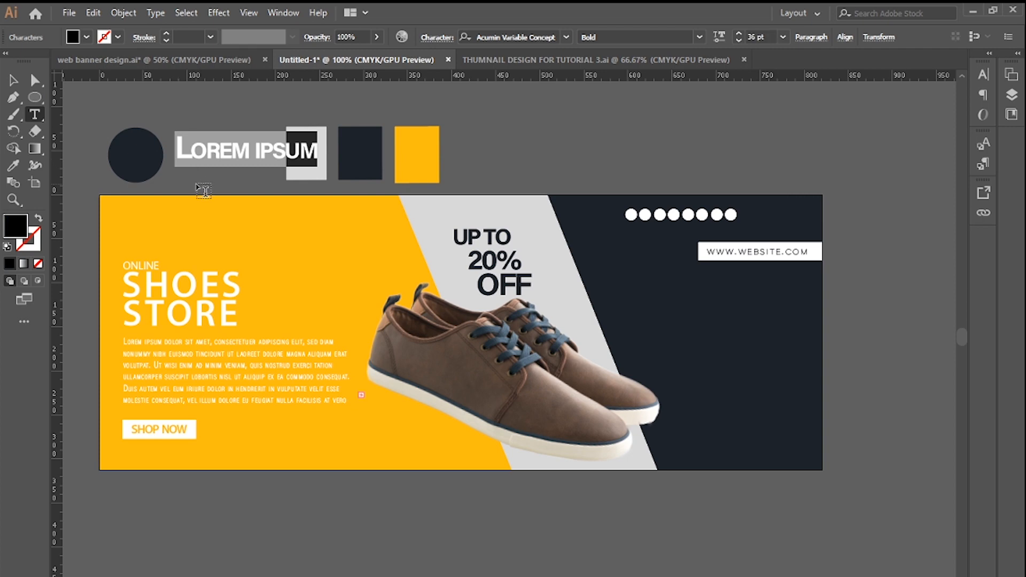
{"action": "type", "text": "LOGO"}
{"action": "left_click", "coordinate": [12, 81]}
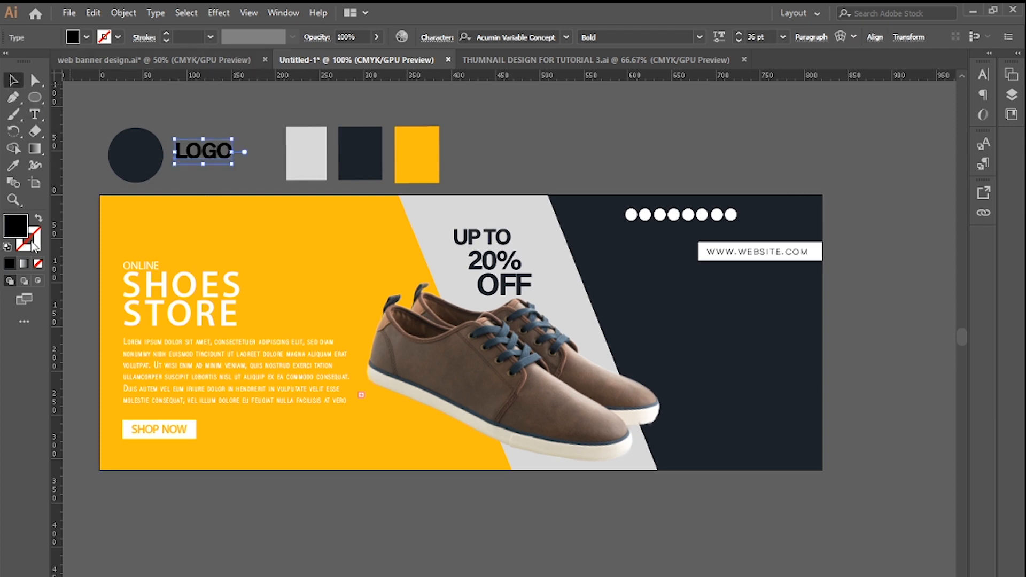
- Recolor the LOGO text with the banner's yellow and the circle with the light grey of the slanted panel
{"action": "left_click", "coordinate": [15, 163]}
{"action": "left_click", "coordinate": [155, 220]}
{"action": "left_click", "coordinate": [14, 80]}
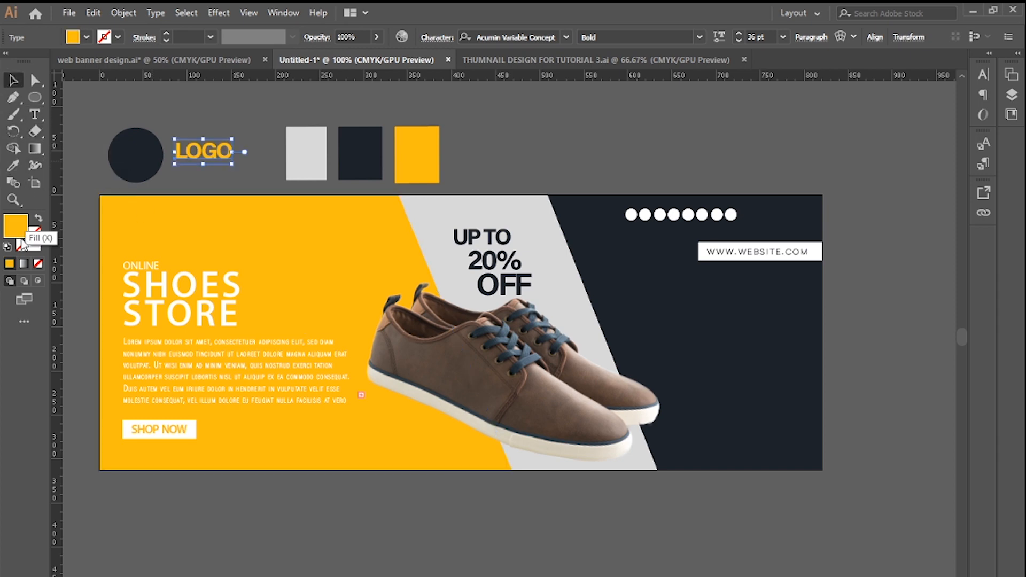
{"action": "left_click", "coordinate": [125, 160]}
{"action": "left_click", "coordinate": [14, 165]}
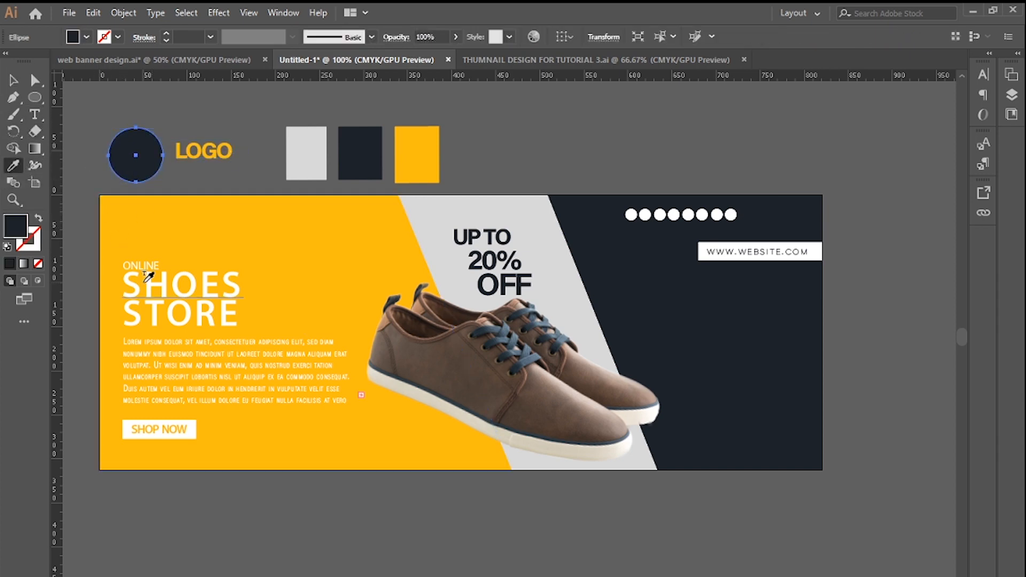
{"action": "left_click", "coordinate": [413, 254]}
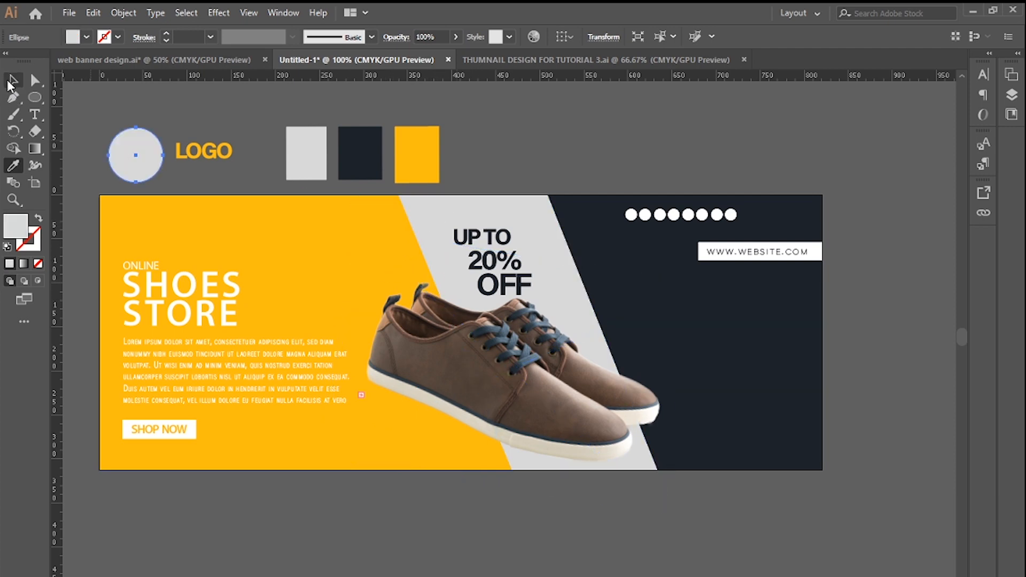
{"action": "key", "text": "v"}
- Center the LOGO text on the grey circle, scale both down to about 13.76 pt text, and place them in the yellow panel's upper-left corner
{"action": "left_click", "coordinate": [222, 153]}
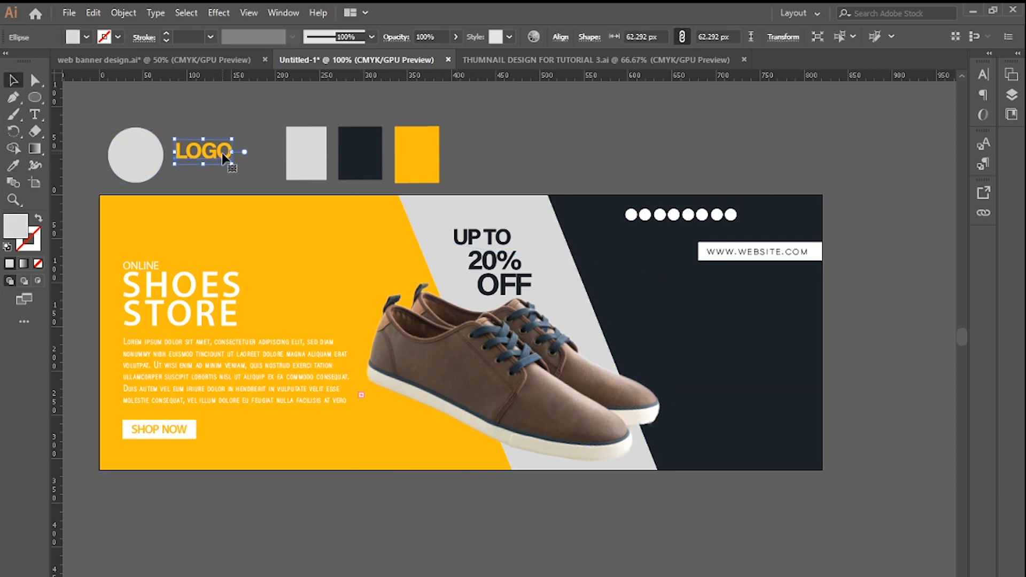
{"action": "left_click_drag", "start_coordinate": [230, 168], "coordinate": [138, 224]}
{"action": "left_click", "coordinate": [144, 178], "text": "shift"}
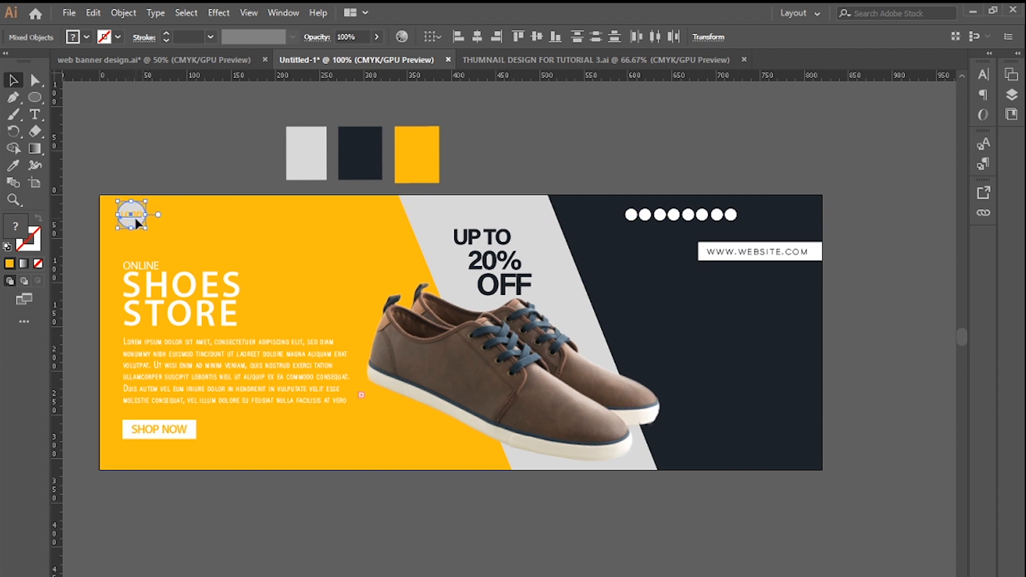
{"action": "left_click", "coordinate": [171, 163]}
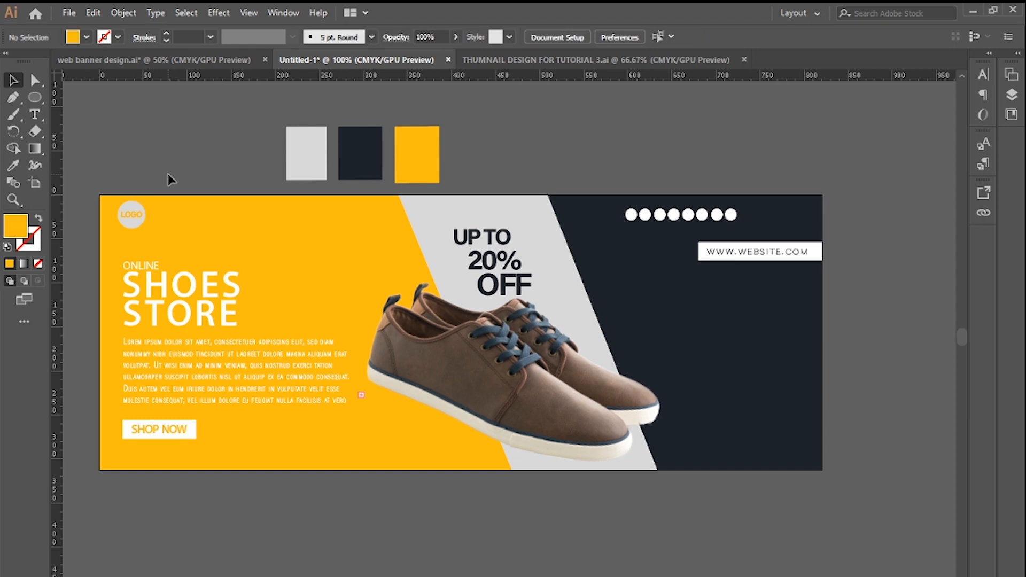
{"action": "left_click", "coordinate": [135, 223]}
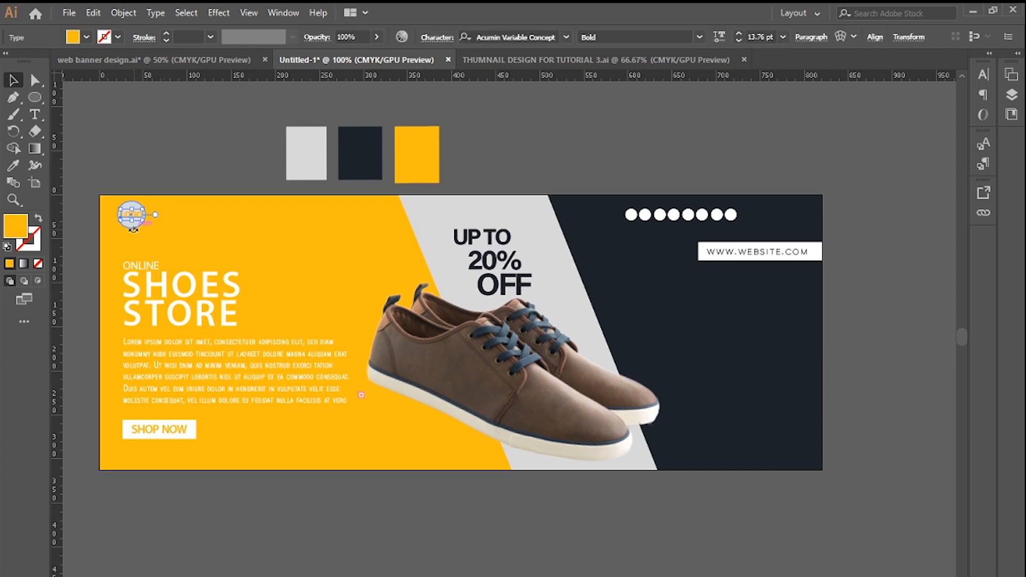
{"action": "left_click", "coordinate": [133, 163]}
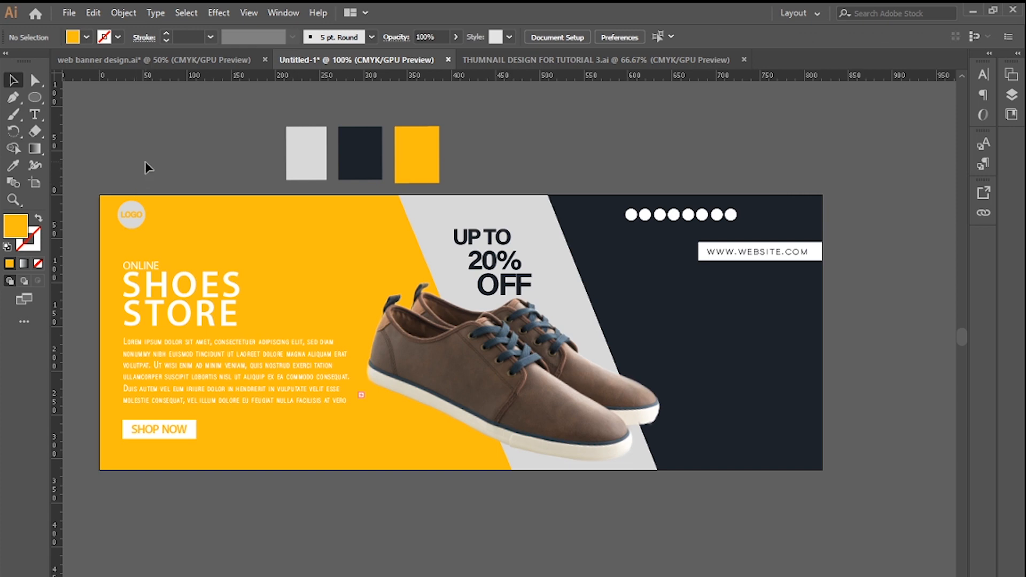
- Nudge the grey circle and LOGO text down together by a small amount, keeping them above the ONLINE heading
{"action": "key", "text": "ctrl+equal"}
{"action": "key", "text": "ctrl+equal"}
{"action": "key", "text": "ctrl+equal"}
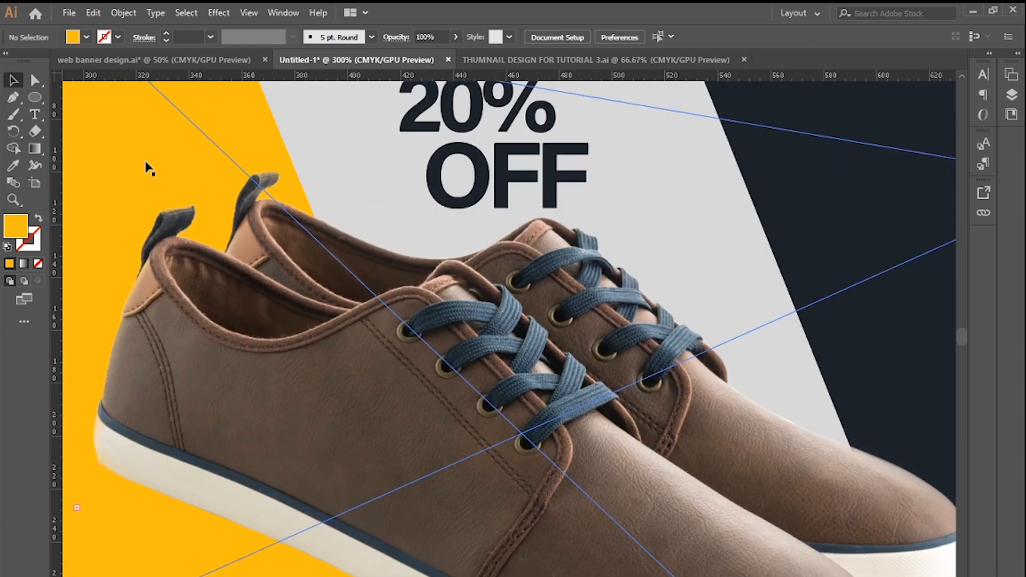
{"action": "left_click_drag", "start_coordinate": [217, 166], "coordinate": [568, 298]}
{"action": "left_click_drag", "start_coordinate": [259, 210], "coordinate": [643, 387]}
{"action": "left_click_drag", "start_coordinate": [324, 300], "coordinate": [477, 283]}
{"action": "left_click", "coordinate": [277, 270]}
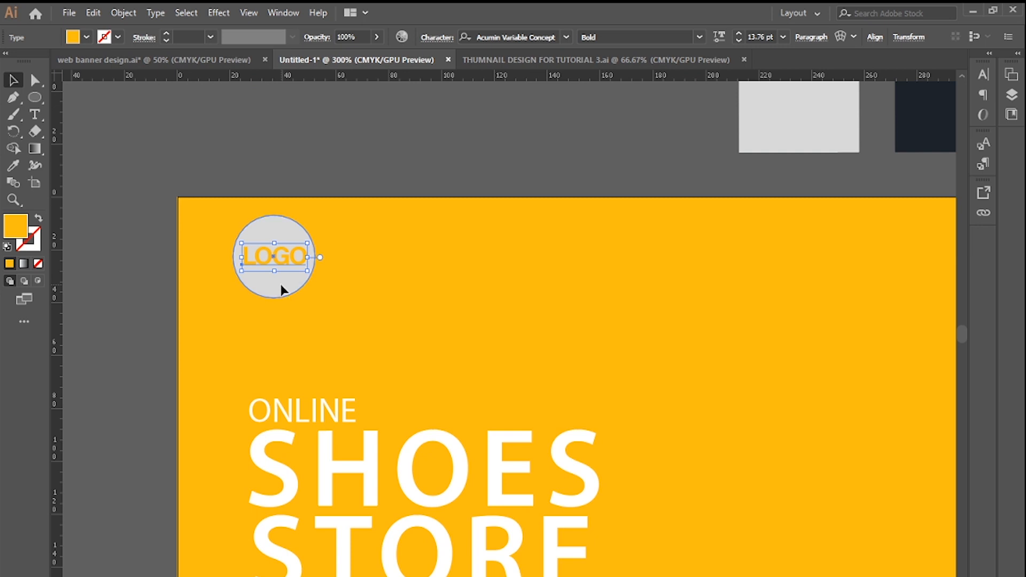
{"action": "left_click", "coordinate": [282, 289], "text": "shift"}
{"action": "key", "text": "Down"}
{"action": "key", "text": "Down"}
{"action": "key", "text": "Down"}
{"action": "key", "text": "Down"}
{"action": "key", "text": "Down"}
{"action": "key", "text": "Down"}
{"action": "key", "text": "Down"}
{"action": "key", "text": "Down"}
{"action": "key", "text": "Down"}
{"action": "key", "text": "Down"}
{"action": "key", "text": "Down"}
{"action": "key", "text": "Down"}
{"action": "key", "text": "Down"}
{"action": "key", "text": "Down"}
{"action": "key", "text": "Down"}
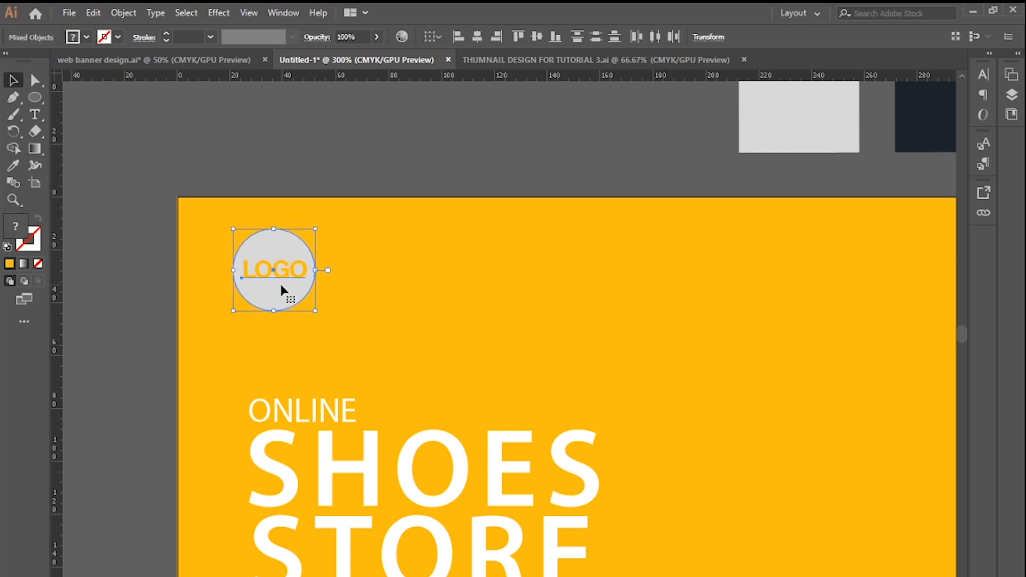
{"action": "key", "text": "a"}
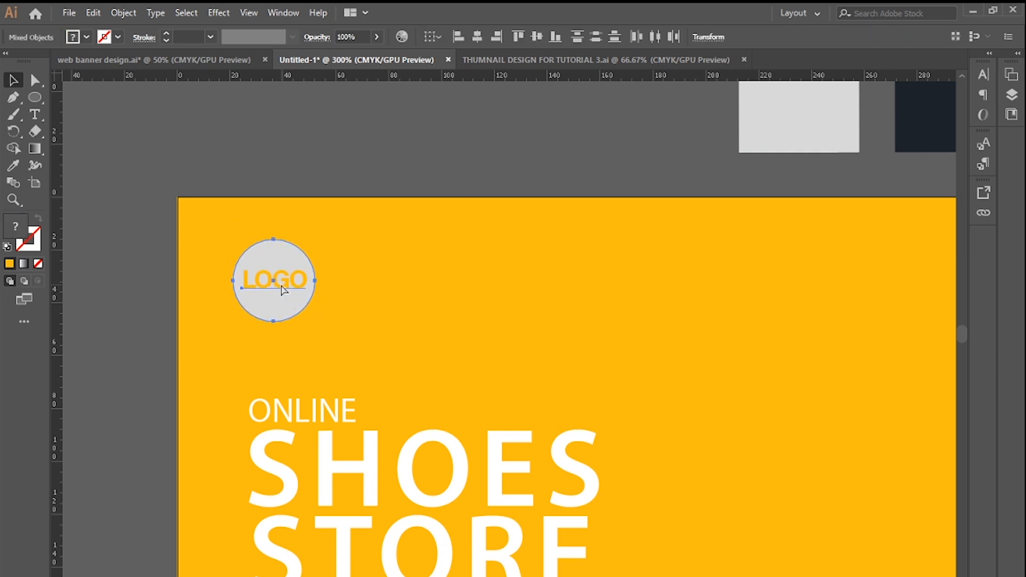
{"action": "left_click", "coordinate": [336, 151]}
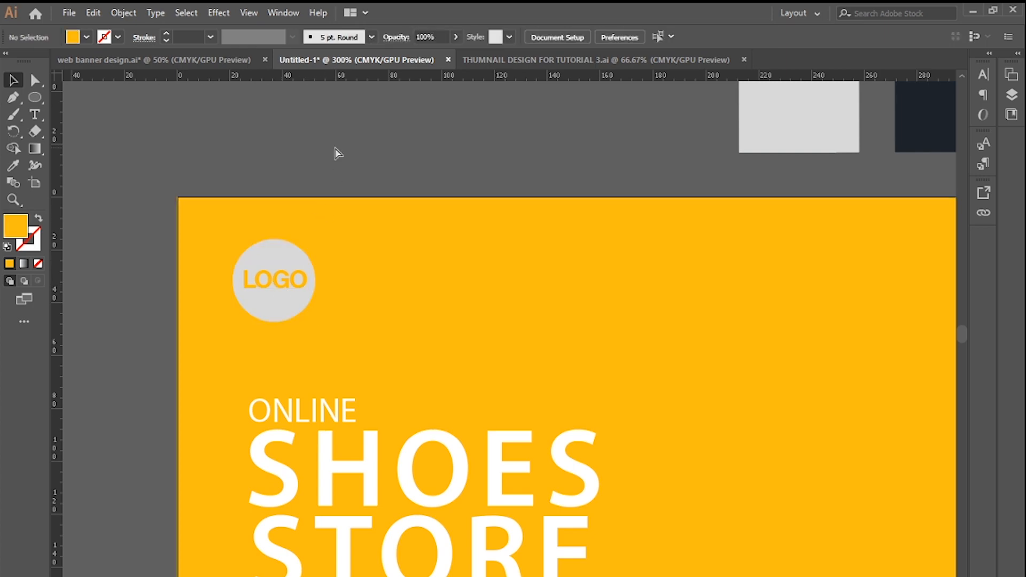
{"action": "key", "text": "ctrl+1"}
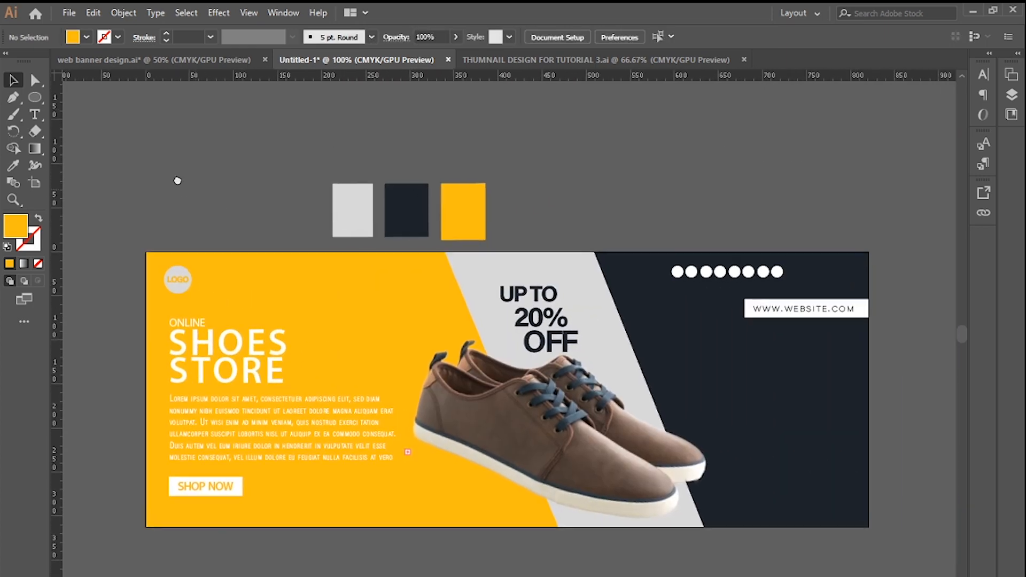
{"action": "mouse_move", "coordinate": [177, 180]}
{"action": "left_mouse_down"}
{"action": "mouse_move", "coordinate": [192, 142]}
{"action": "mouse_move", "coordinate": [207, 183]}
{"action": "mouse_move", "coordinate": [223, 176]}
{"action": "mouse_move", "coordinate": [177, 162]}
{"action": "left_mouse_up"}
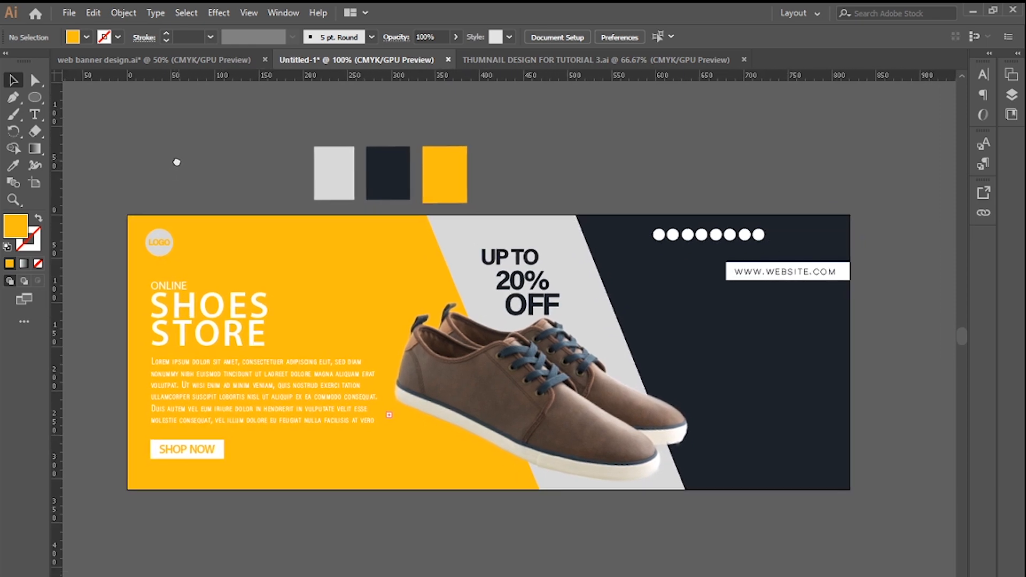